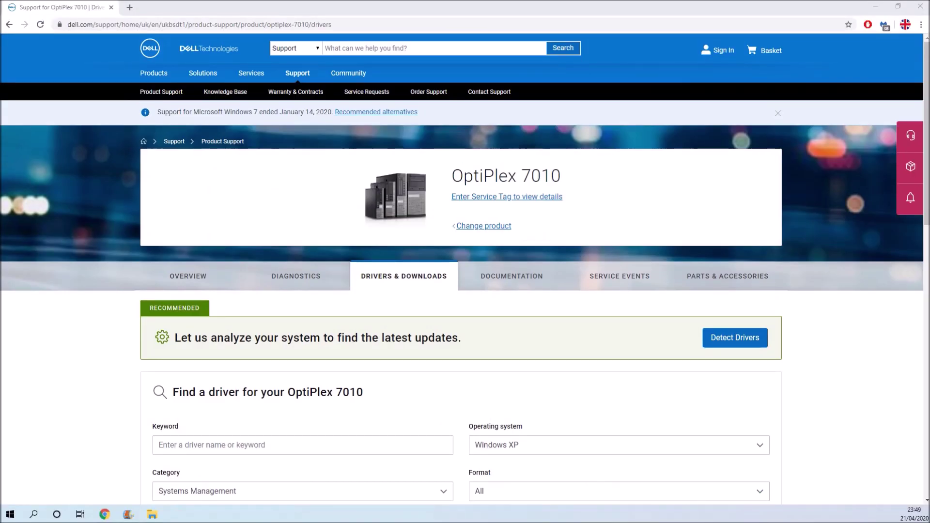
Browse Dell's catalogue through Desktops, OptiPlex and Legacy Models to the OptiPlex 7010 support page
{"action": "left_click", "coordinate": [161, 91]}
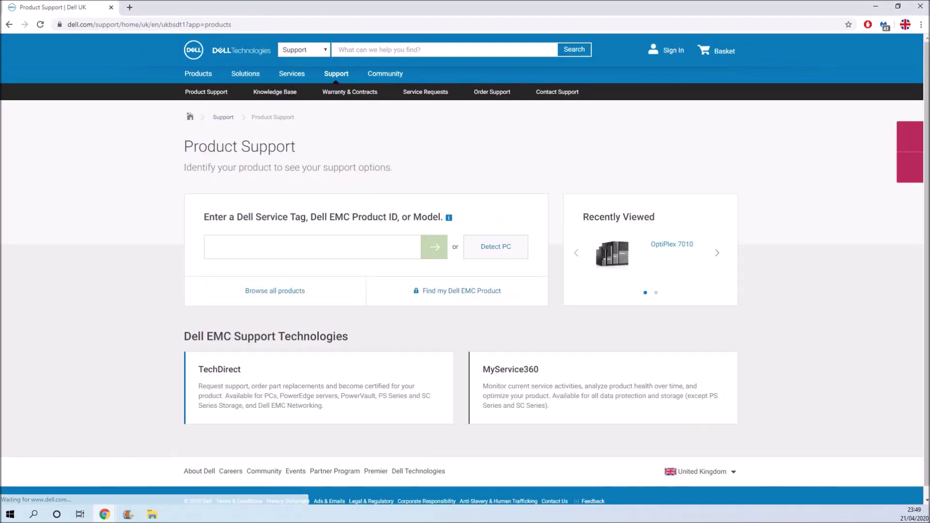
{"action": "left_click", "coordinate": [275, 290]}
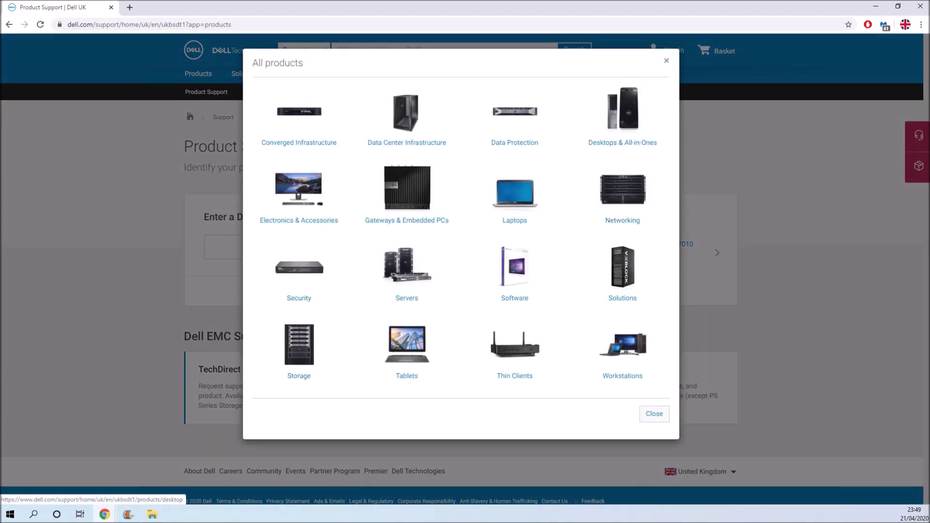
{"action": "left_click", "coordinate": [622, 143]}
{"action": "left_click", "coordinate": [480, 122]}
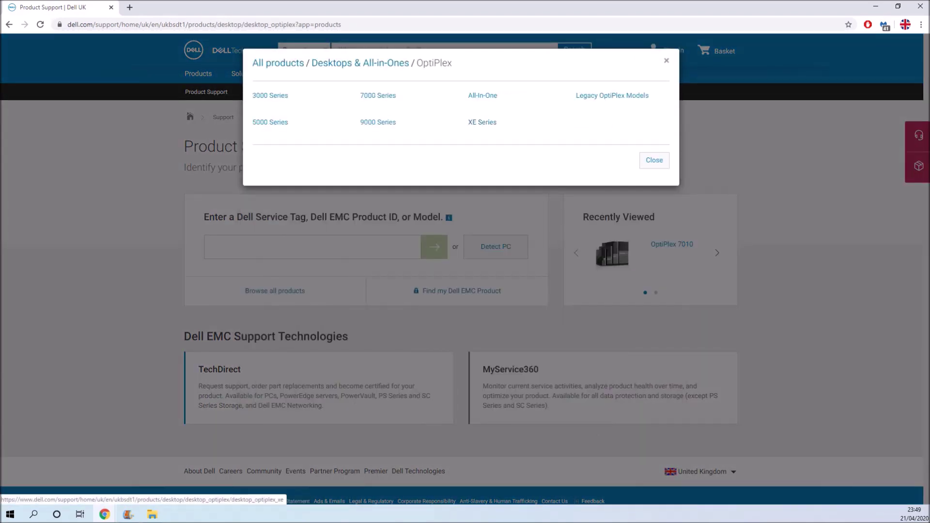
{"action": "left_click", "coordinate": [612, 96]}
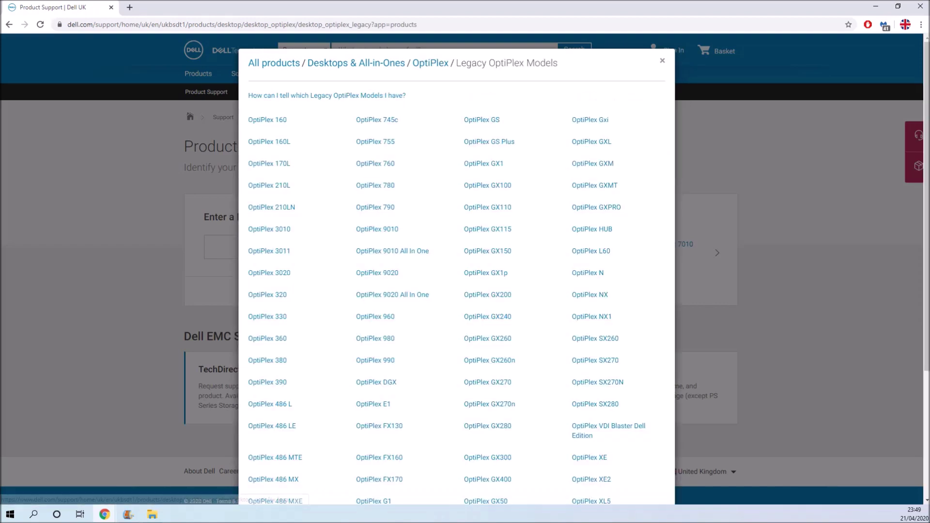
{"action": "scroll", "coordinate": [456, 271], "scroll_direction": "down", "scroll_amount": 4}
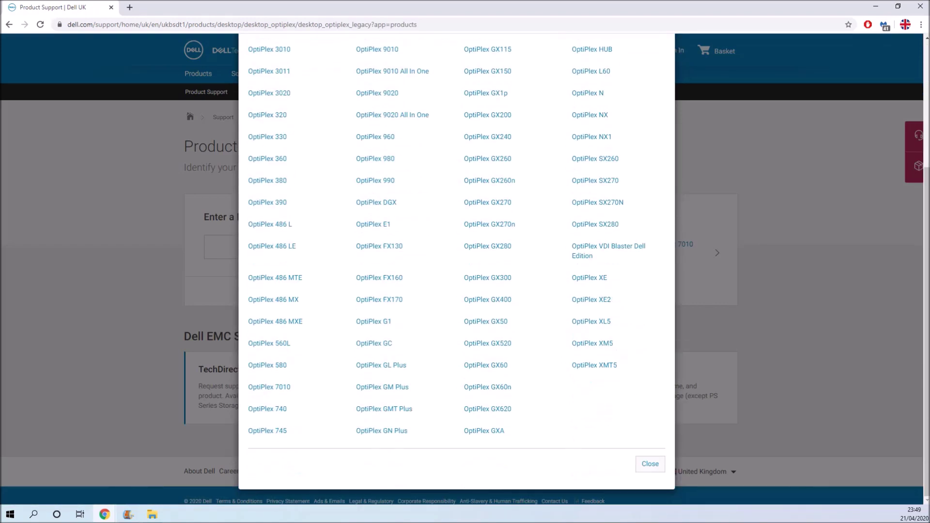
{"action": "left_click", "coordinate": [270, 387]}
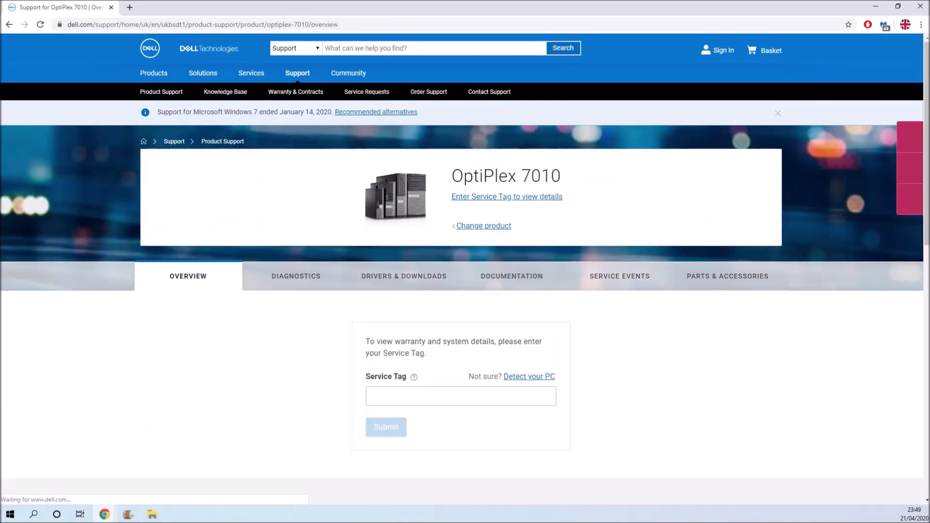
List the OptiPlex 7010 drivers filtered to Windows XP and Systems Management
{"action": "scroll", "coordinate": [465, 272], "scroll_direction": "down", "scroll_amount": 2}
{"action": "left_click", "coordinate": [404, 179]}
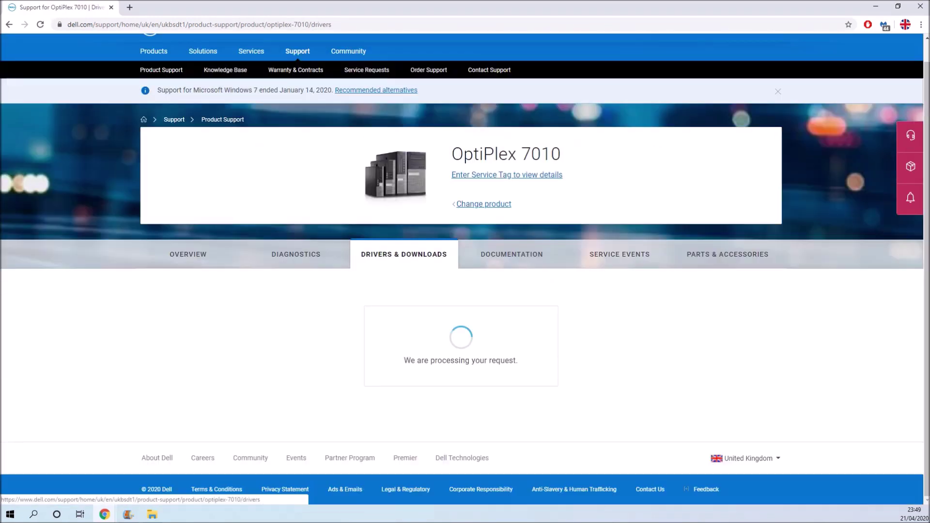
{"action": "left_click", "coordinate": [619, 348]}
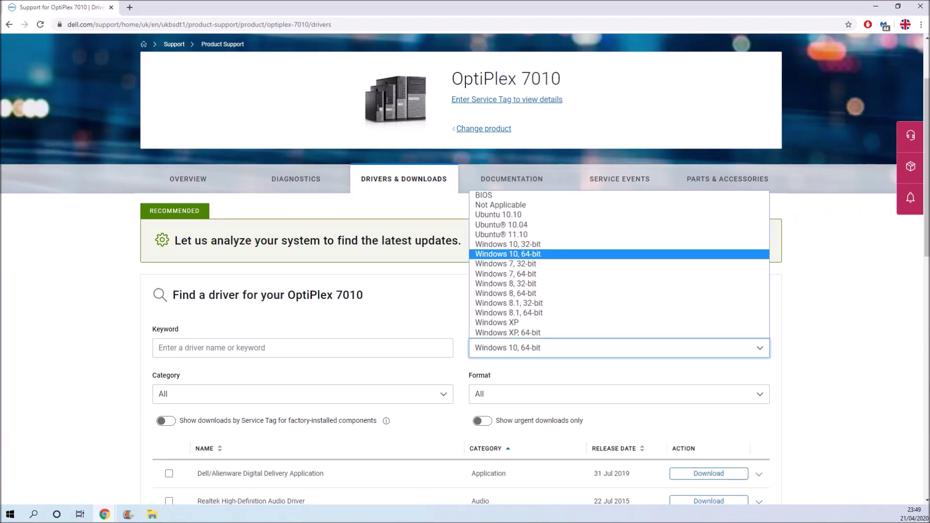
{"action": "left_click", "coordinate": [497, 322]}
{"action": "left_click", "coordinate": [302, 394]}
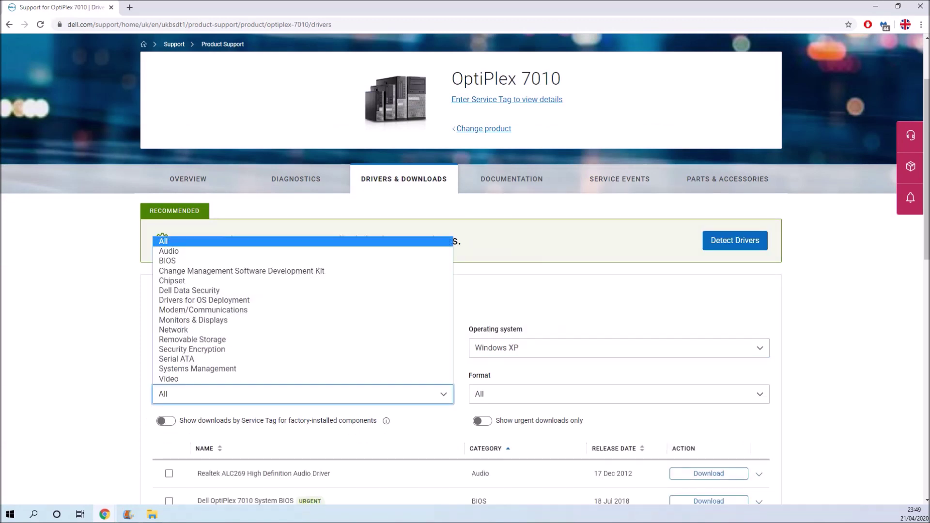
{"action": "left_click", "coordinate": [197, 369]}
{"action": "scroll", "coordinate": [197, 368], "scroll_direction": "down", "scroll_amount": 3}
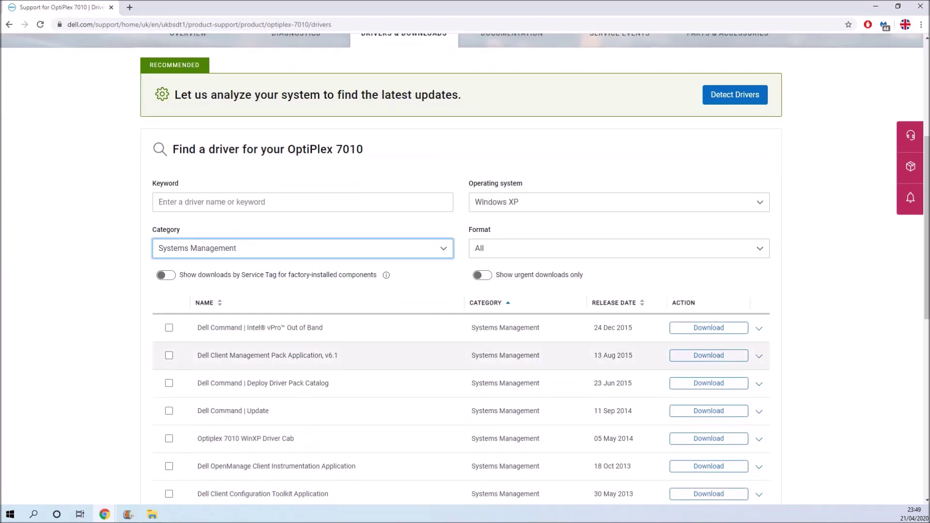
{"action": "scroll", "coordinate": [708, 354], "scroll_direction": "down", "scroll_amount": 2}
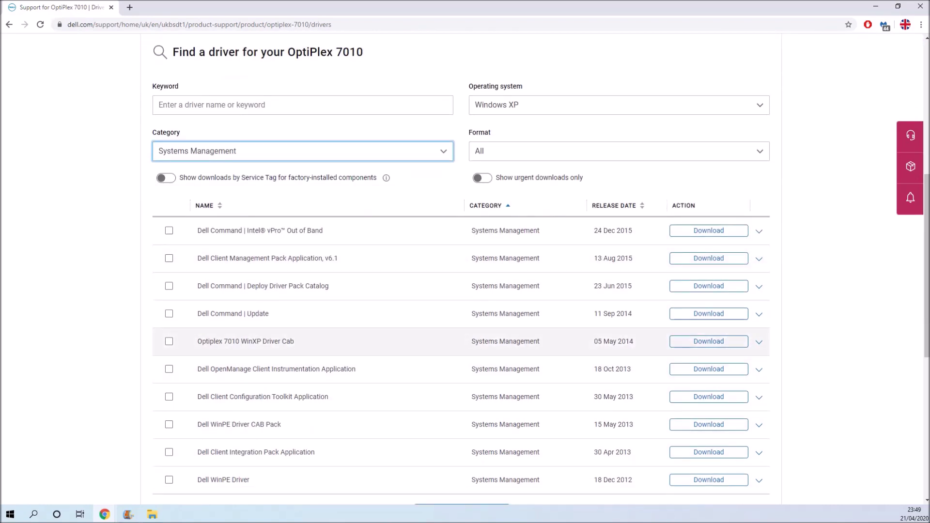
{"action": "scroll", "coordinate": [709, 341], "scroll_direction": "up", "scroll_amount": 7}
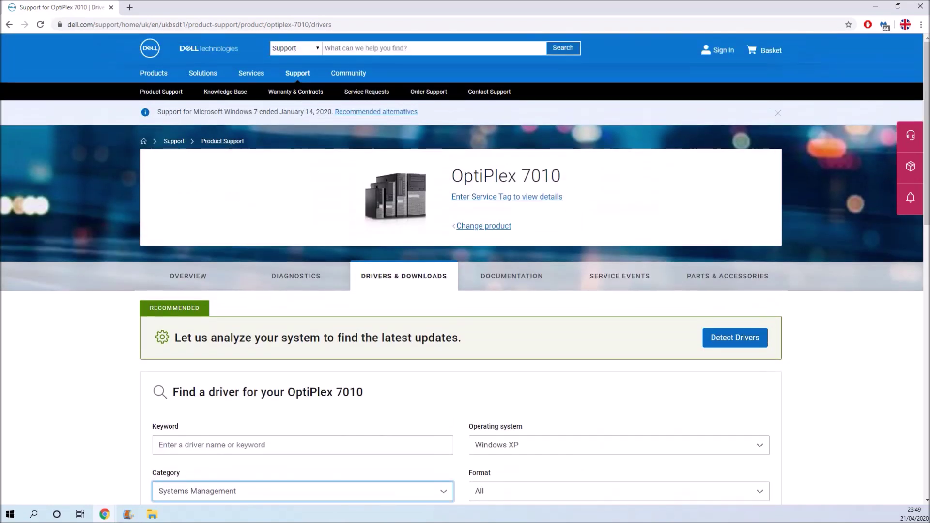
{"action": "left_click", "coordinate": [482, 227]}
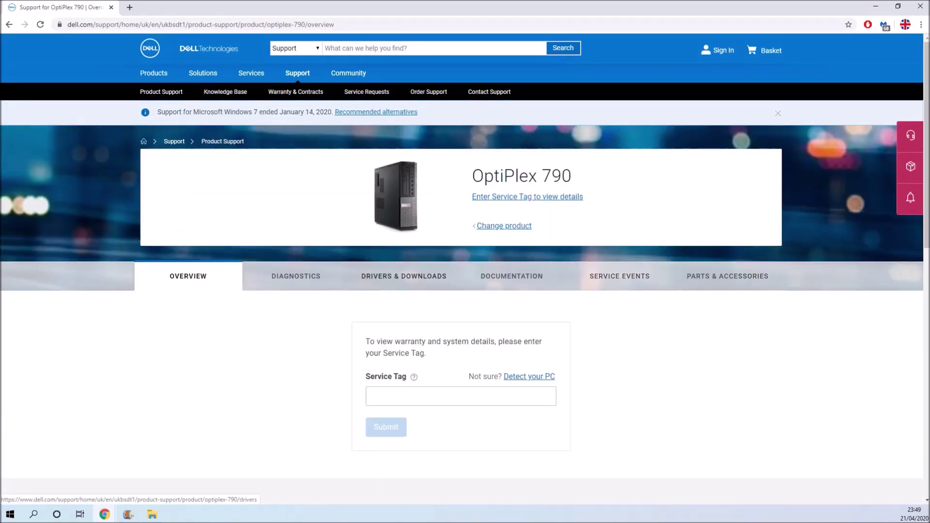
Show the OptiPlex 790 Windows XP Systems Management drivers, including the 790 WinXP Driver CAB Pack
{"action": "left_click", "coordinate": [404, 276]}
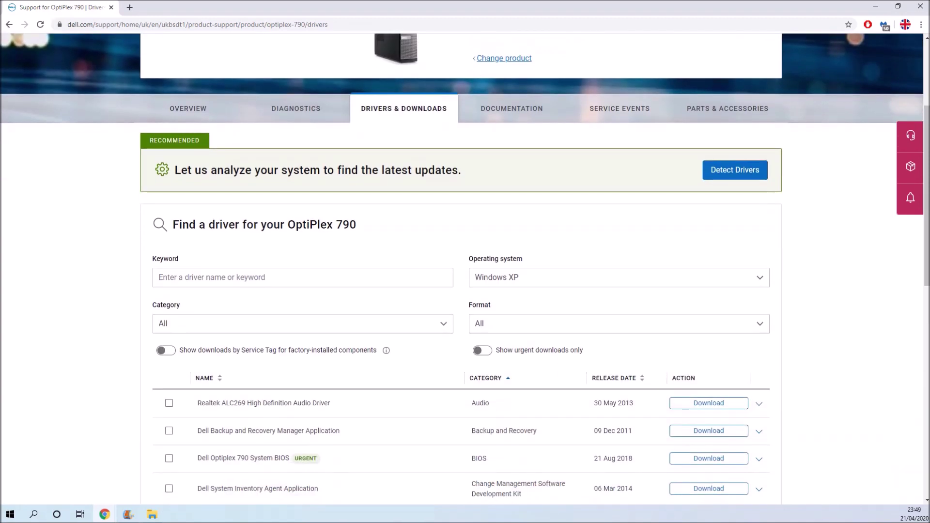
{"action": "left_click", "coordinate": [303, 323]}
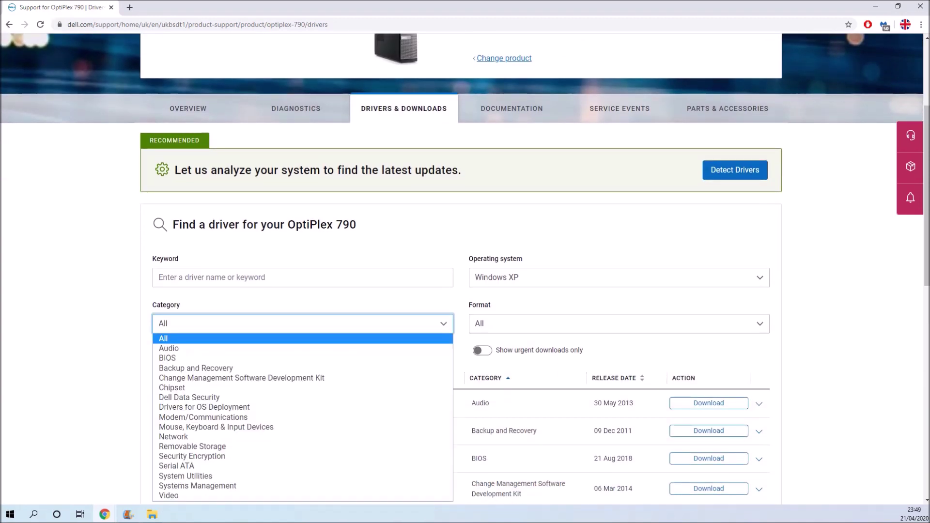
{"action": "left_click", "coordinate": [197, 486]}
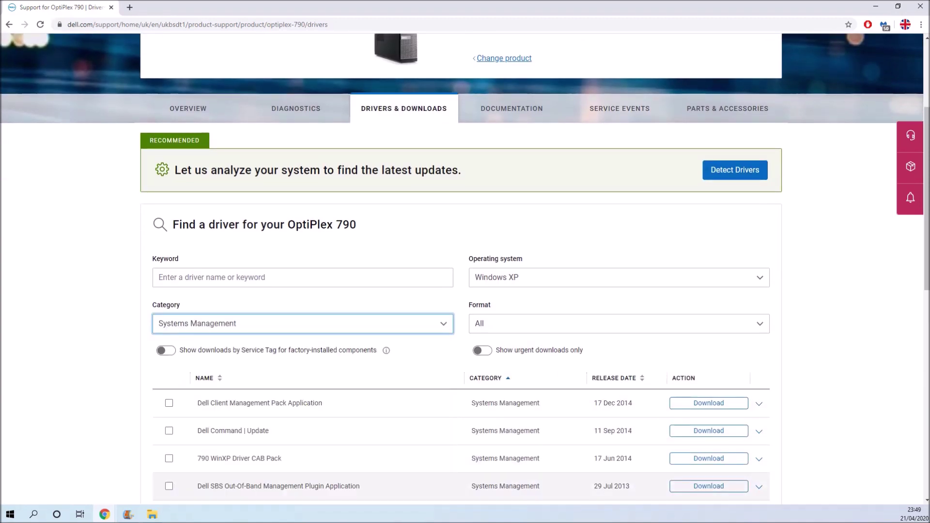
{"action": "scroll", "coordinate": [460, 290], "scroll_direction": "down", "scroll_amount": 3}
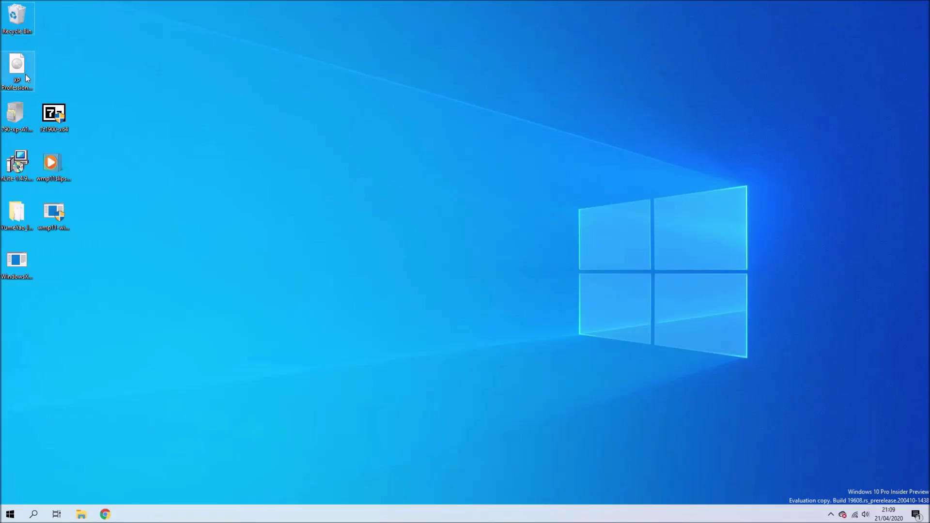
Mount the XP_PRO_SP3 disc image and copy all 13 items on it
{"action": "right_click", "coordinate": [27, 78]}
{"action": "left_click", "coordinate": [41, 80]}
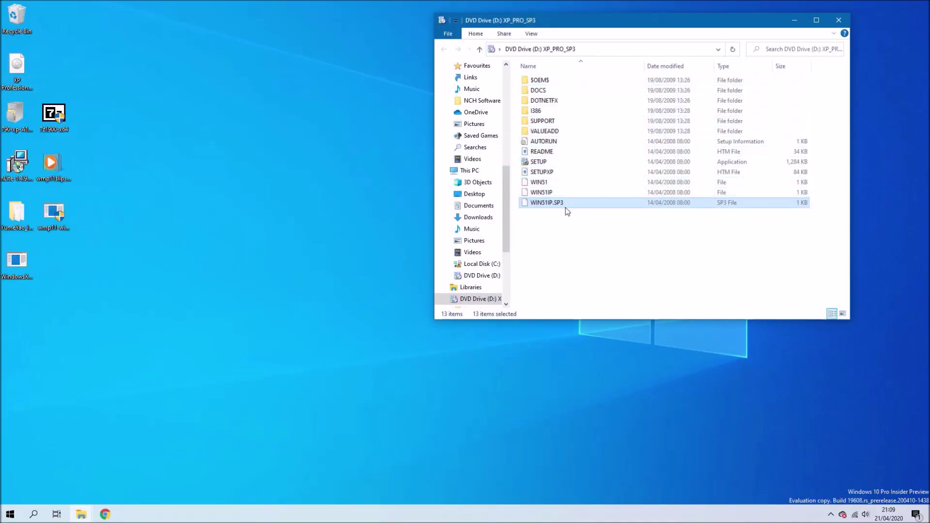
{"action": "left_click_drag", "start_coordinate": [559, 255], "coordinate": [615, 75]}
{"action": "right_click", "coordinate": [615, 74]}
{"action": "left_click", "coordinate": [525, 164]}
Create a desktop folder named winxp and paste the disc contents into it
{"action": "left_click", "coordinate": [251, 248]}
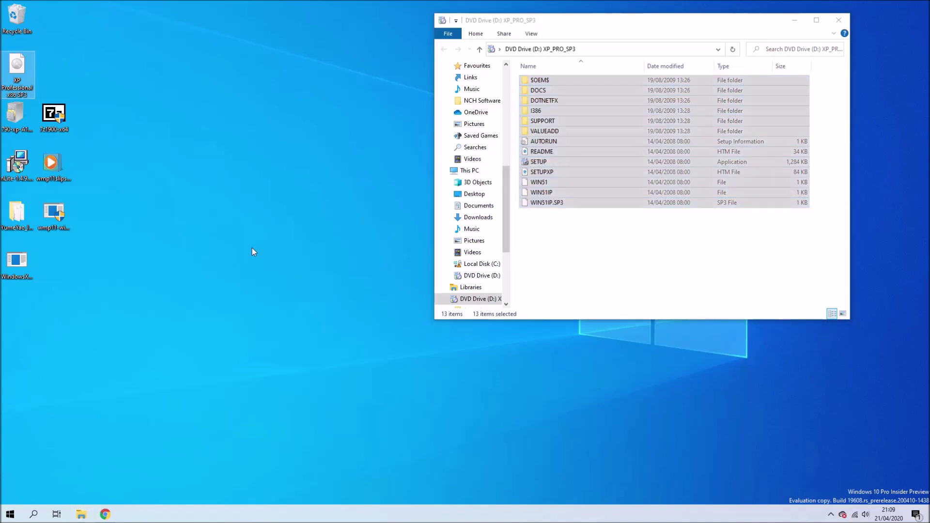
{"action": "key", "text": "ctrl+shift+n"}
{"action": "type", "text": "w"}
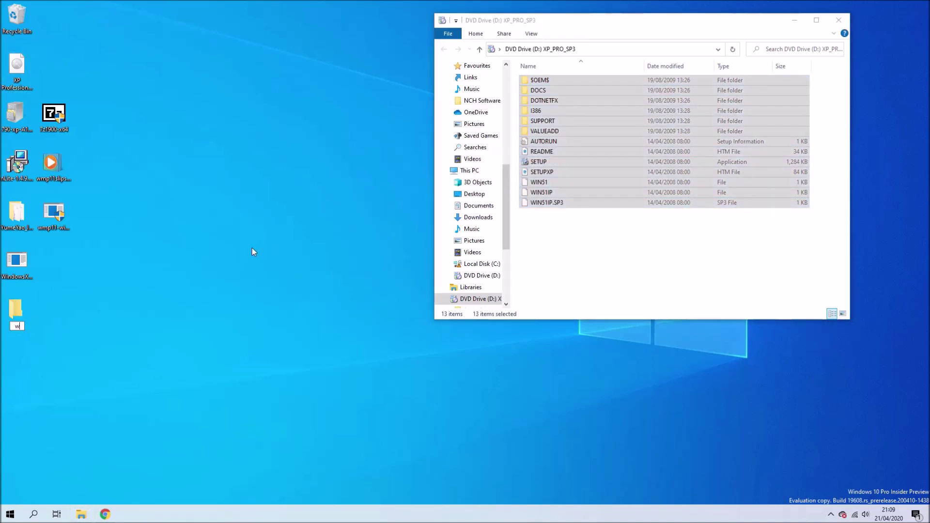
{"action": "type", "text": "inxp"}
{"action": "key", "text": "Return"}
{"action": "key", "text": "Return"}
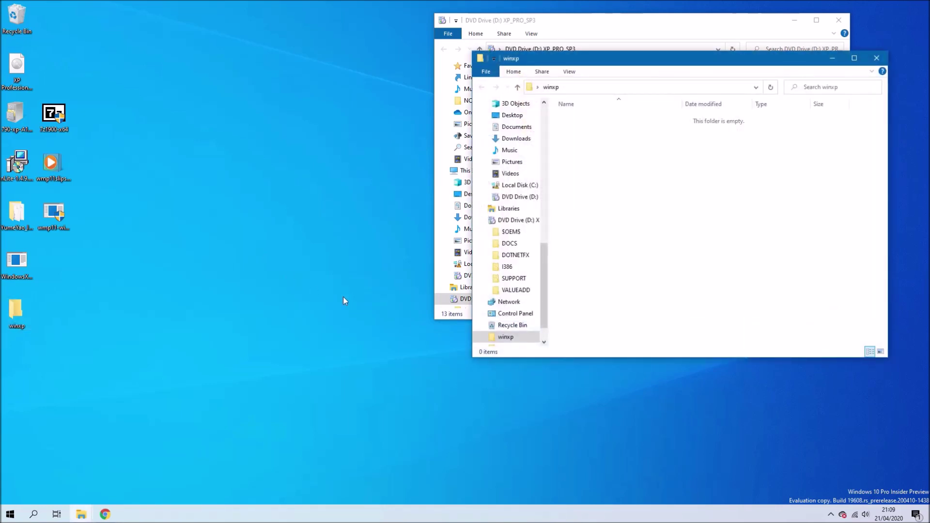
{"action": "right_click", "coordinate": [620, 173]}
{"action": "left_click", "coordinate": [613, 237]}
{"action": "left_click_drag", "start_coordinate": [17, 324], "coordinate": [91, 78]}
{"action": "left_click_drag", "start_coordinate": [409, 134], "coordinate": [627, 175]}
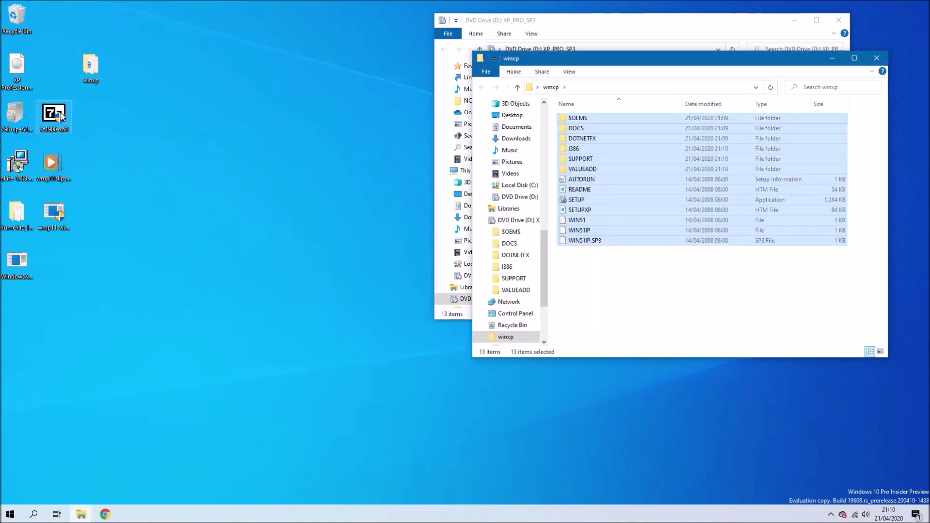
Install 7-Zip 19.00 (x64) into Program Files
{"action": "double_click", "coordinate": [61, 114]}
{"action": "left_click", "coordinate": [402, 329]}
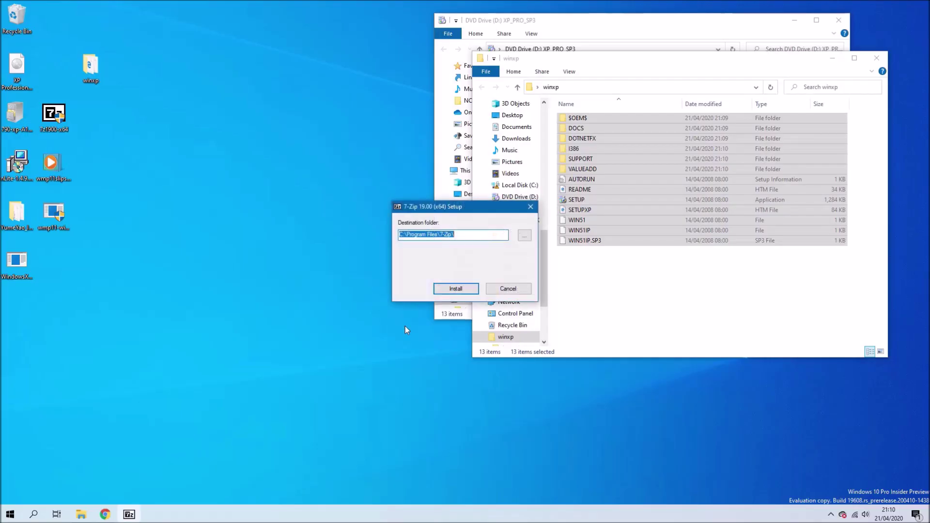
{"action": "left_click", "coordinate": [449, 290]}
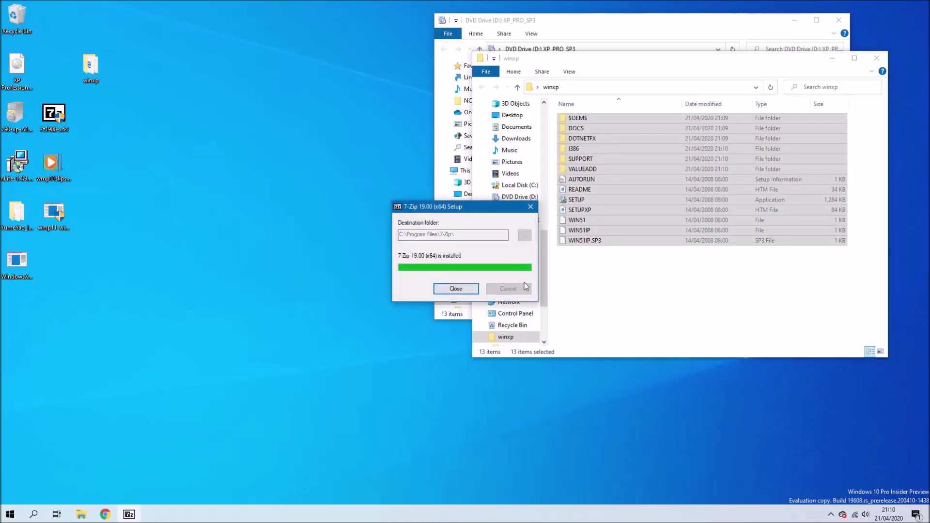
{"action": "left_click", "coordinate": [451, 290]}
Extract the 790-xp-A11-RJ87D driver CAB into its own desktop folder with 7-Zip
{"action": "right_click", "coordinate": [10, 124]}
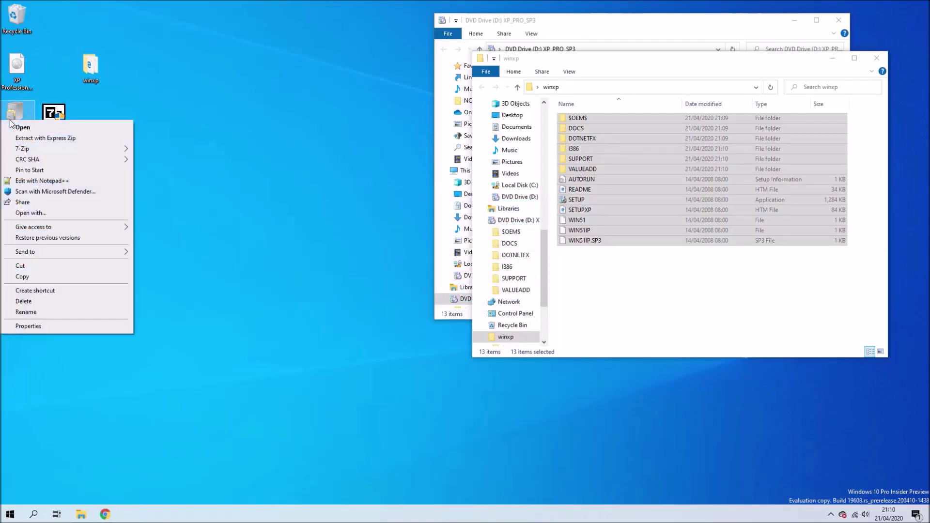
{"action": "mouse_move", "coordinate": [39, 150]}
{"action": "left_click", "coordinate": [210, 192]}
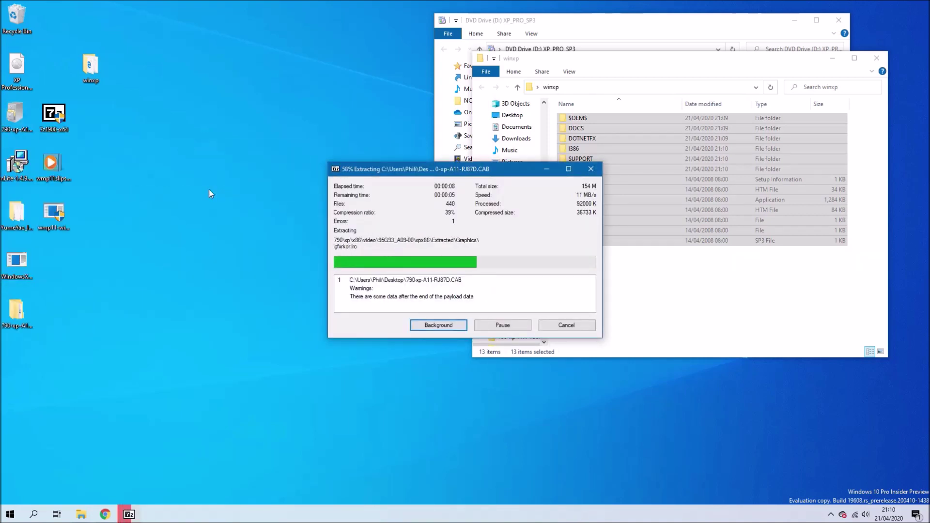
{"action": "left_click", "coordinate": [566, 325]}
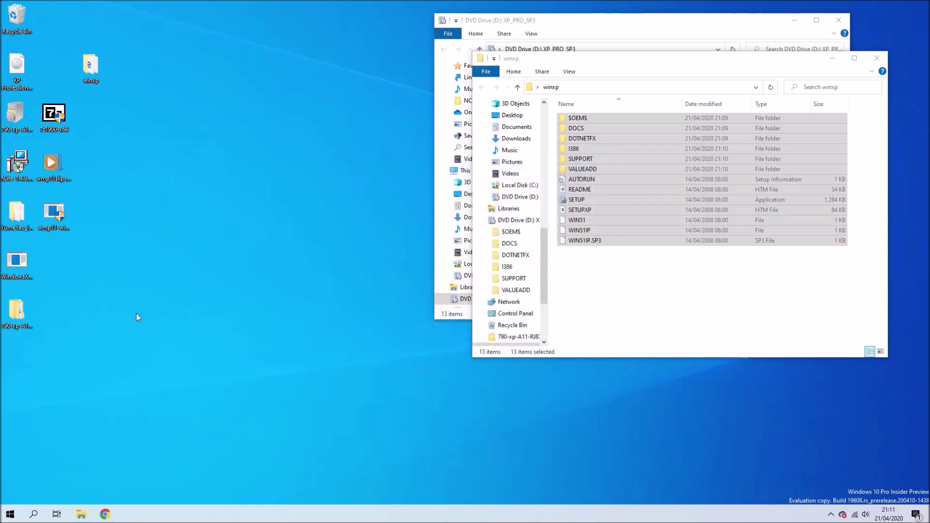
{"action": "left_click_drag", "start_coordinate": [15, 310], "coordinate": [92, 114]}
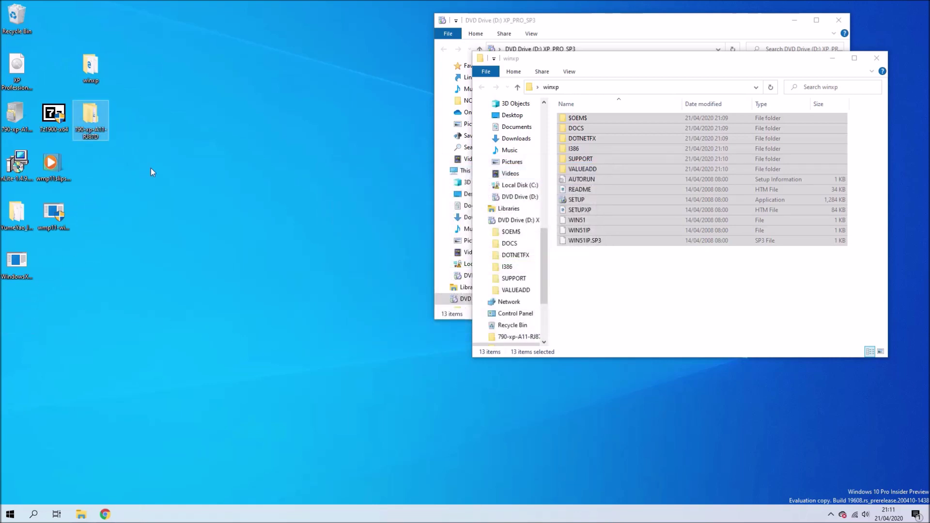
Enable .NET Framework 3.5 in Windows Features, letting Windows Update download the files
{"action": "right_click", "coordinate": [9, 514]}
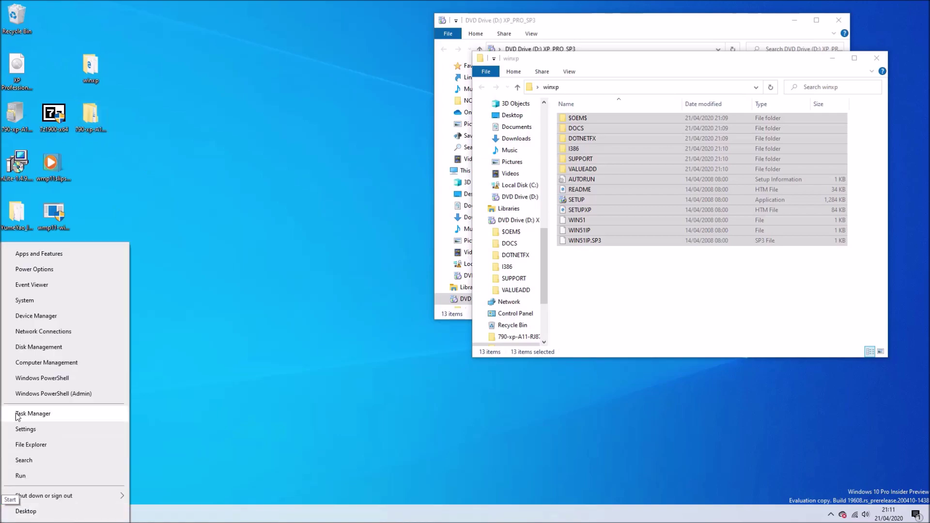
{"action": "left_click", "coordinate": [74, 259]}
{"action": "left_click", "coordinate": [852, 68]}
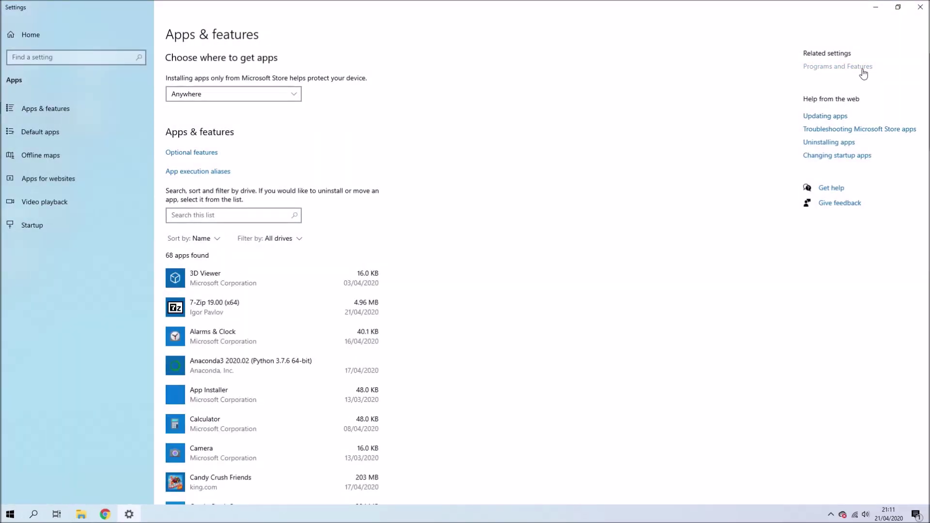
{"action": "left_click", "coordinate": [214, 178]}
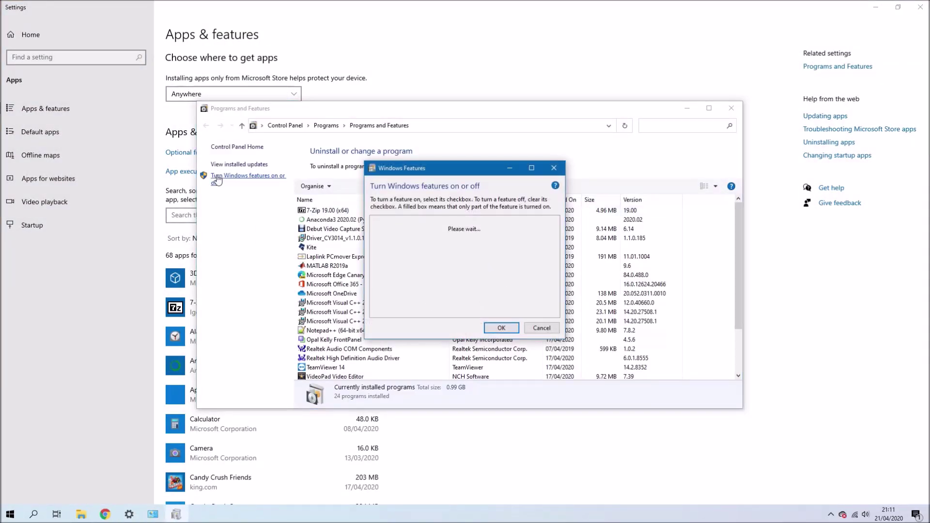
{"action": "left_click", "coordinate": [383, 220]}
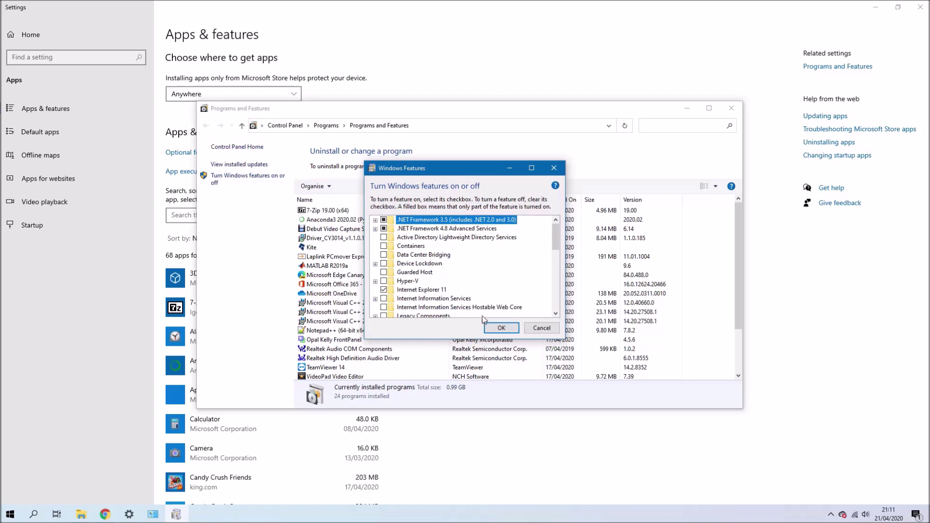
{"action": "left_click", "coordinate": [495, 328]}
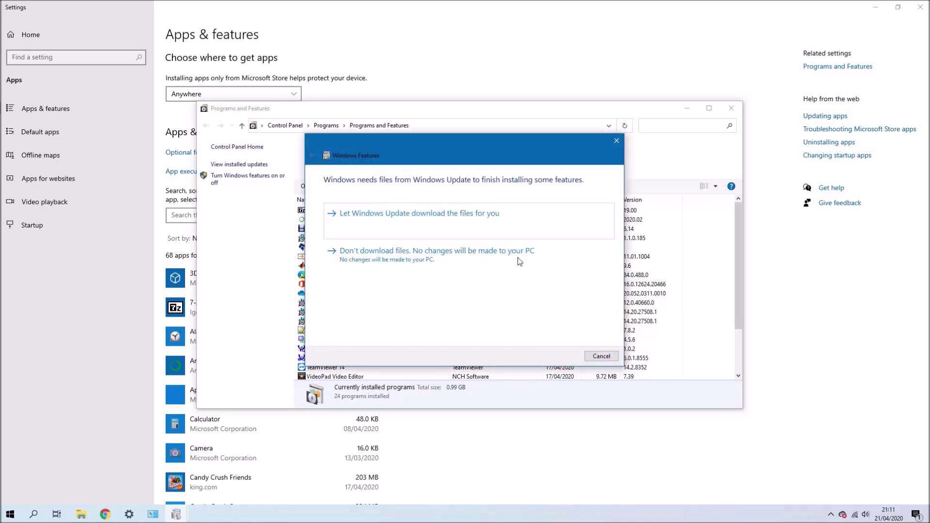
{"action": "left_click", "coordinate": [545, 213]}
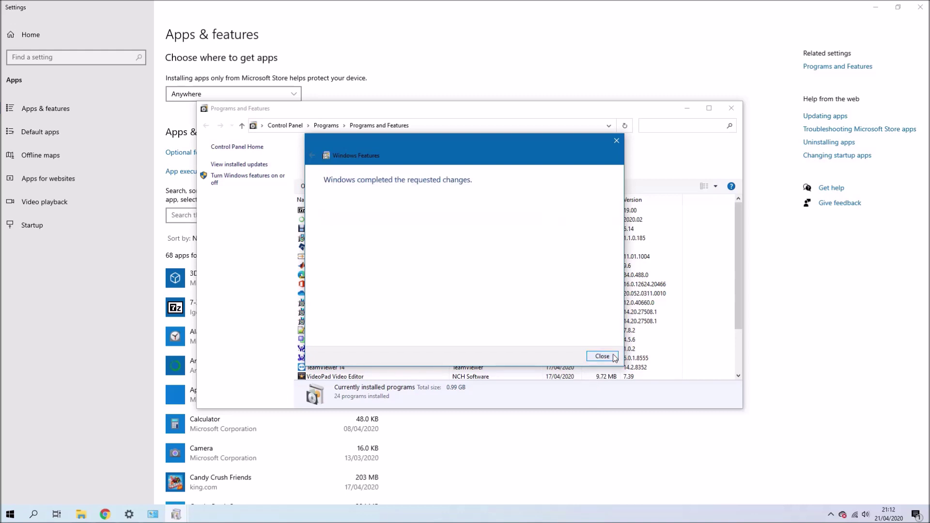
{"action": "left_click", "coordinate": [611, 357]}
{"action": "left_click", "coordinate": [737, 108]}
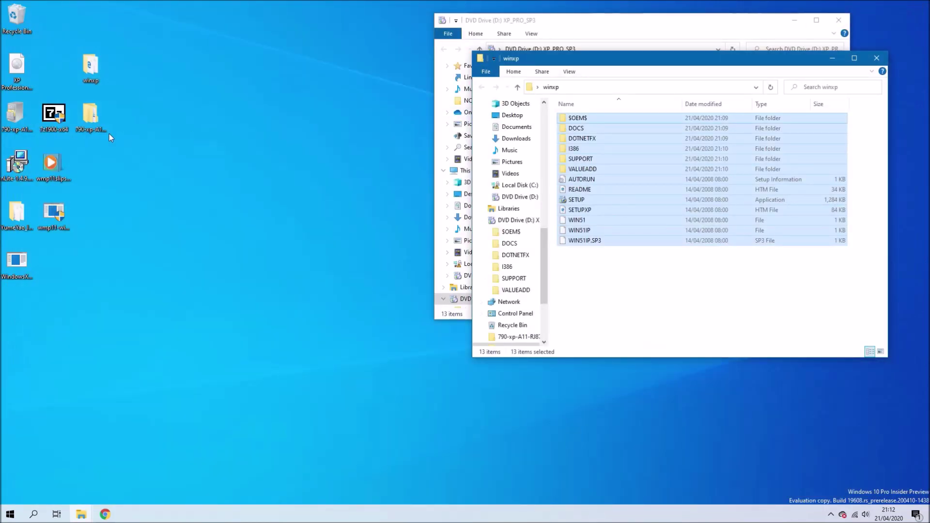
Launch the nLite 1.4.9.3 installer, choose English and accept the licence
{"action": "double_click", "coordinate": [14, 171]}
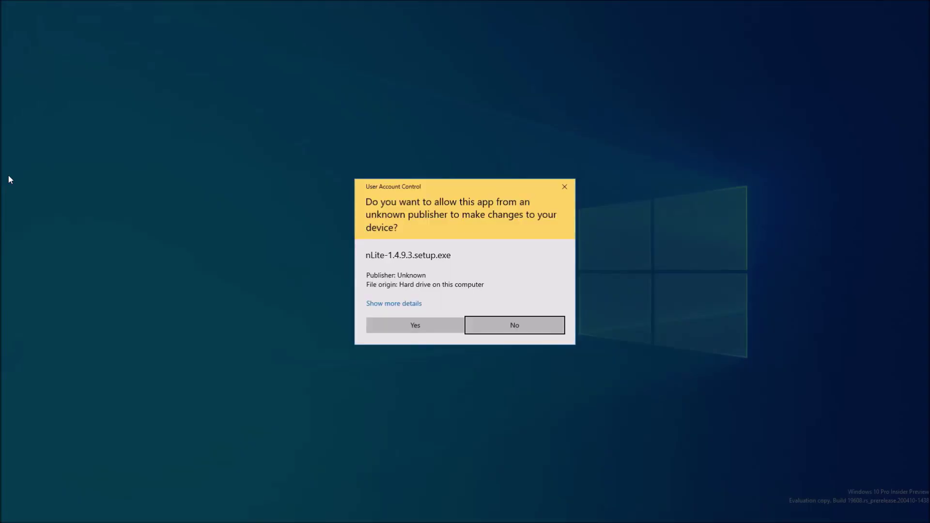
{"action": "left_click", "coordinate": [377, 324]}
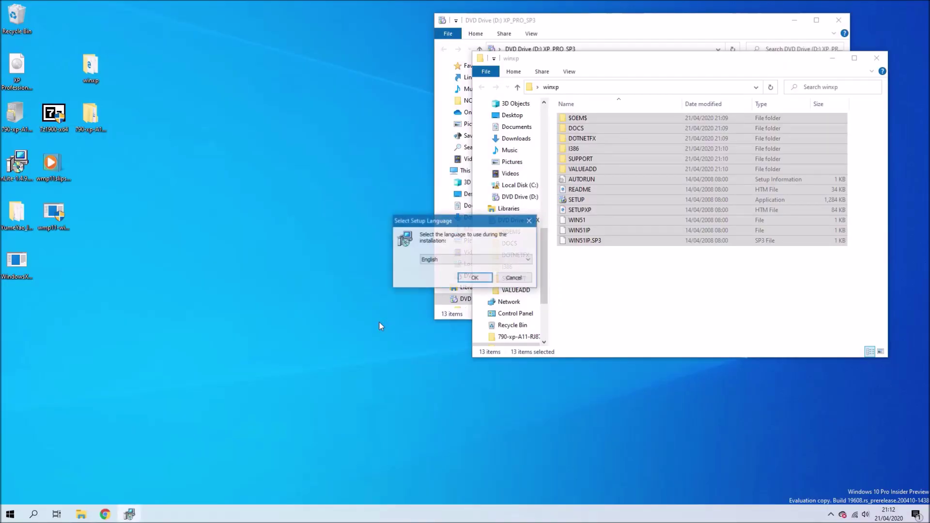
{"action": "left_click", "coordinate": [832, 58]}
{"action": "left_click", "coordinate": [794, 20]}
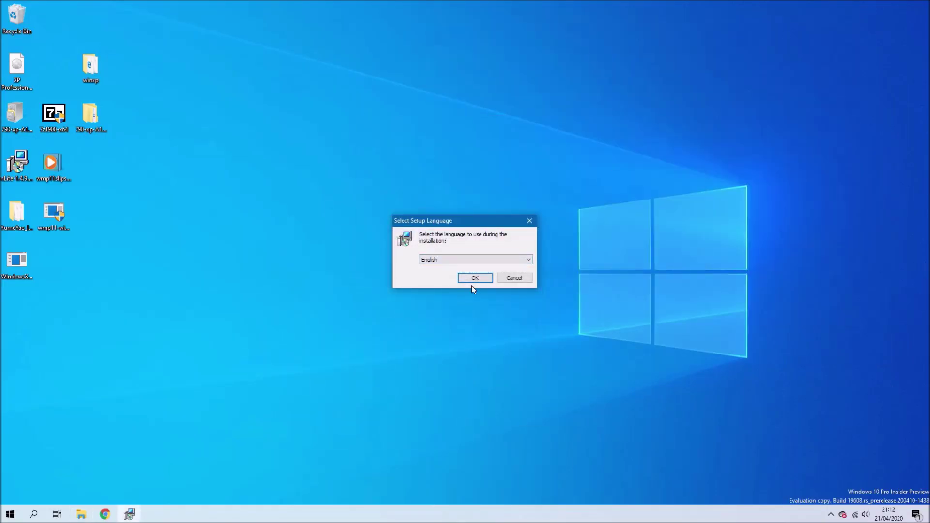
{"action": "left_click", "coordinate": [473, 281]}
{"action": "left_click", "coordinate": [517, 334]}
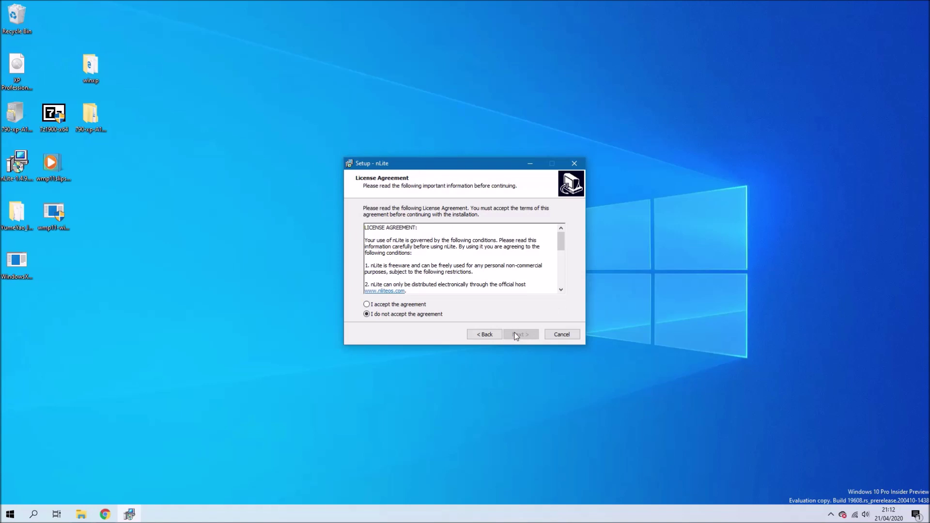
{"action": "left_click", "coordinate": [417, 304]}
Install nLite with full components into the existing C:\Program Files (x86)\nLite folder
{"action": "left_click", "coordinate": [513, 334]}
{"action": "left_click", "coordinate": [514, 334]}
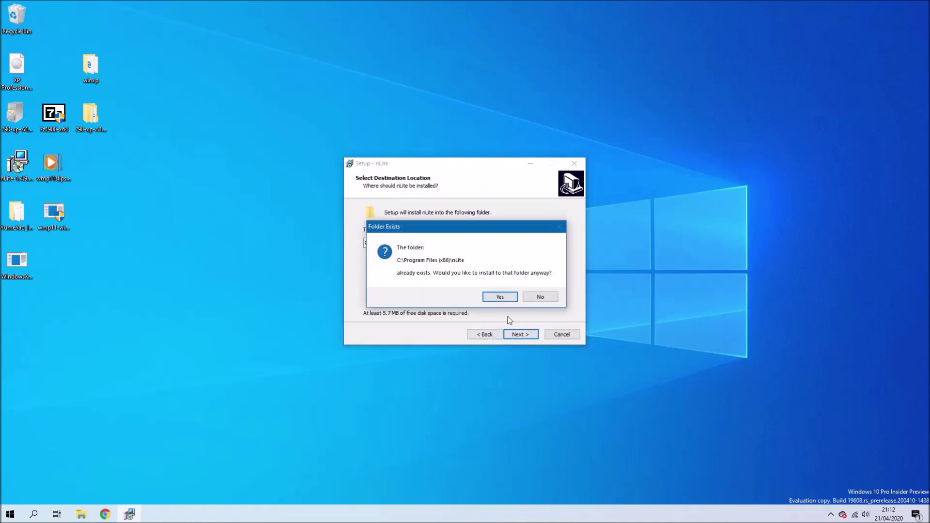
{"action": "left_click", "coordinate": [505, 297]}
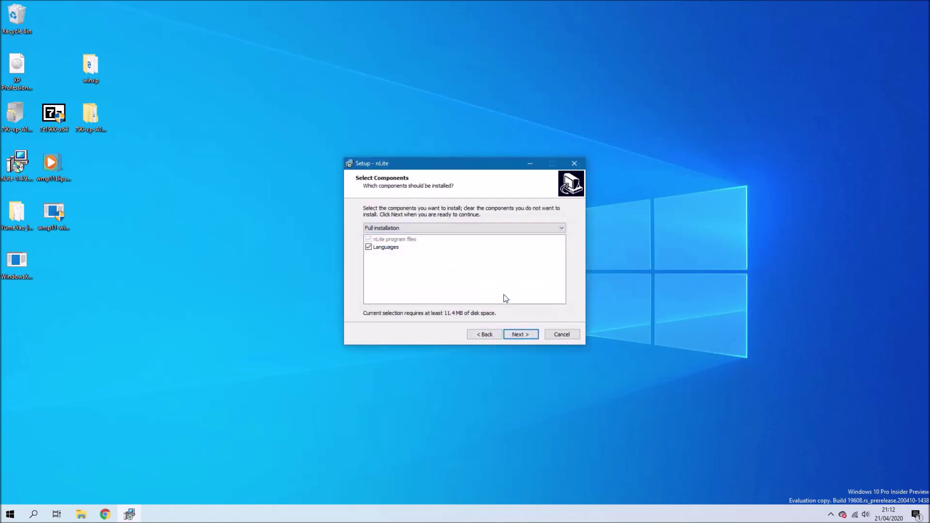
{"action": "left_click", "coordinate": [527, 338]}
{"action": "left_click", "coordinate": [527, 338]}
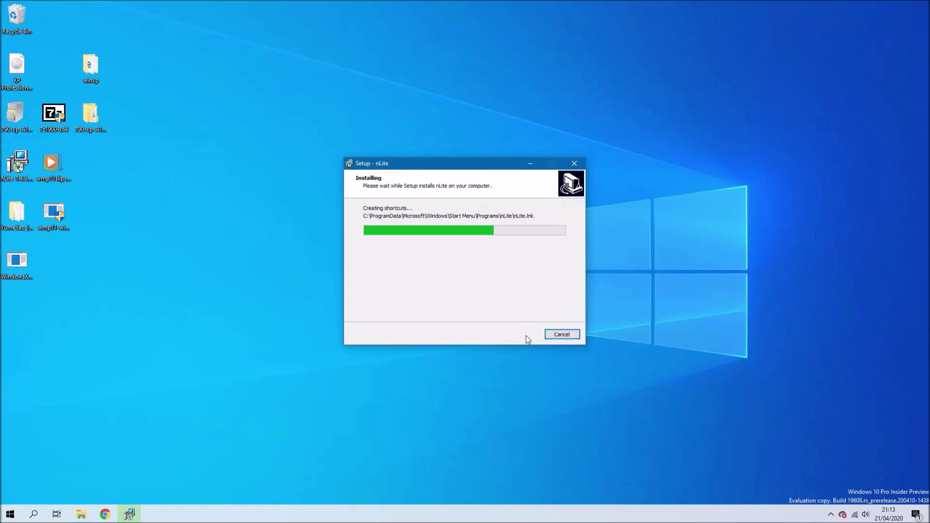
{"action": "left_click", "coordinate": [526, 334]}
{"action": "left_click", "coordinate": [43, 166]}
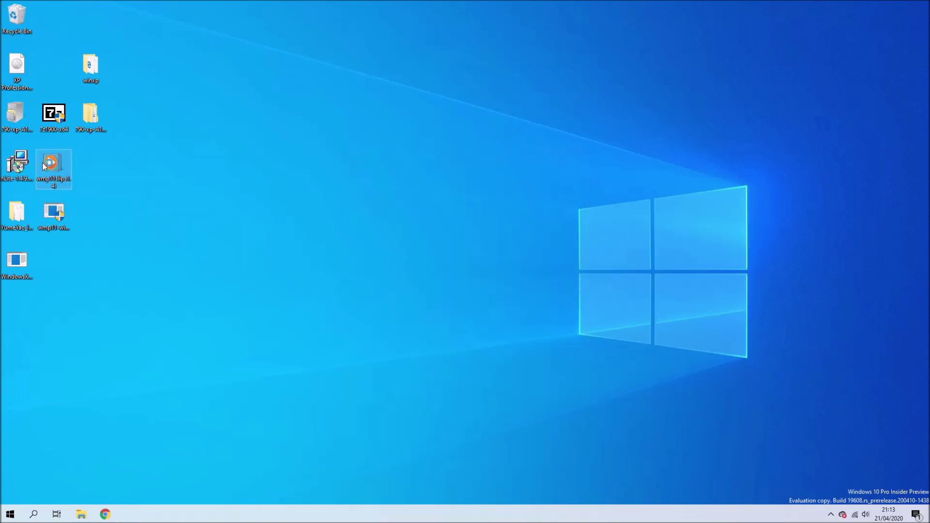
{"action": "double_click", "coordinate": [44, 166]}
Start WMP11 Slipstreamer setup and step through its default pages
{"action": "left_click", "coordinate": [383, 319]}
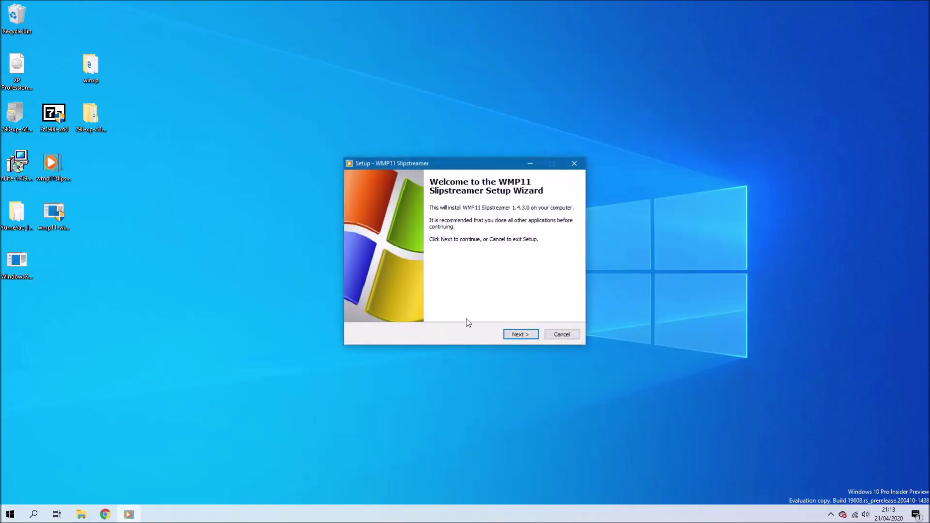
{"action": "left_click", "coordinate": [520, 334]}
{"action": "left_click", "coordinate": [520, 335]}
{"action": "left_click", "coordinate": [520, 334]}
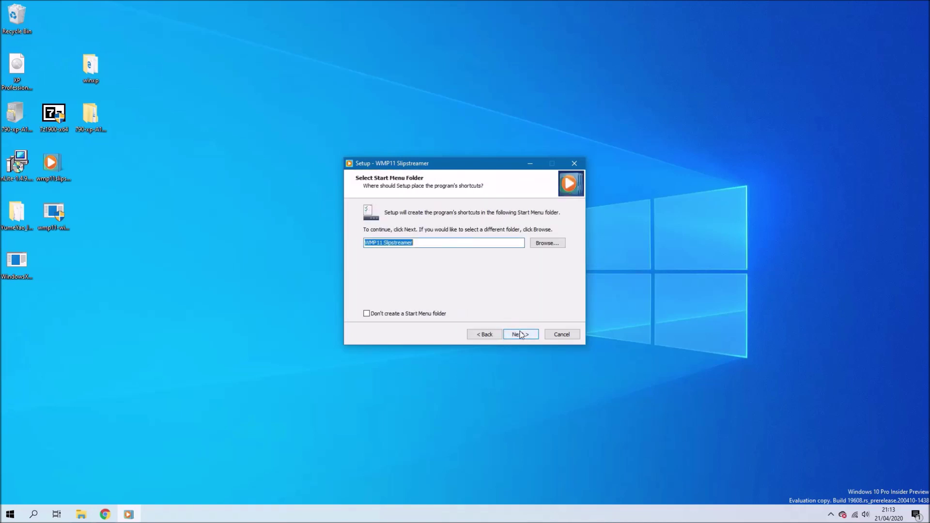
{"action": "left_click", "coordinate": [520, 334]}
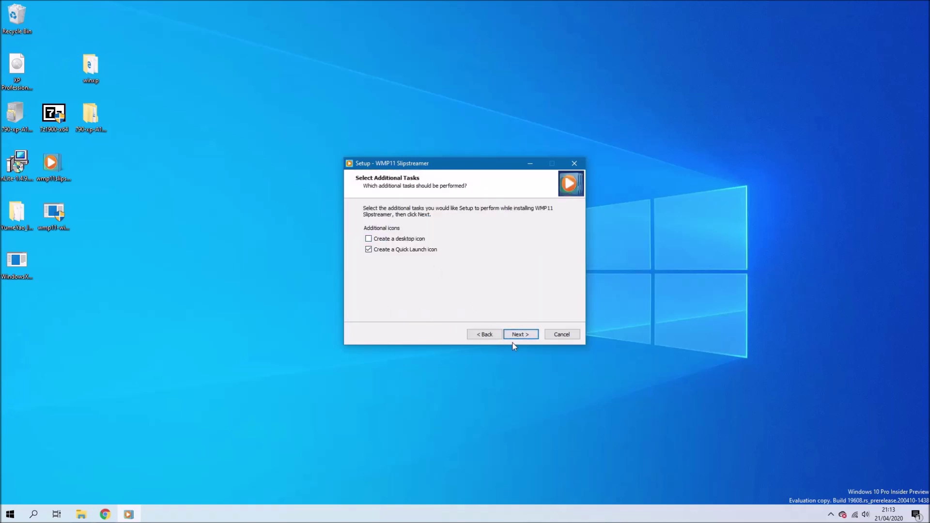
{"action": "left_click", "coordinate": [519, 335]}
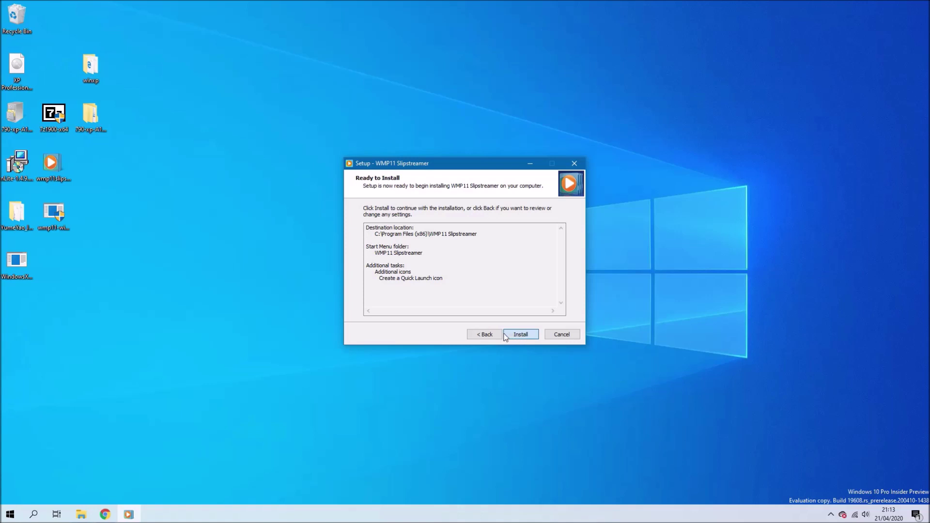
Change the install destination to C:\Program Files (x86)\nLite, checking the folder in Explorer
{"action": "left_click", "coordinate": [476, 336]}
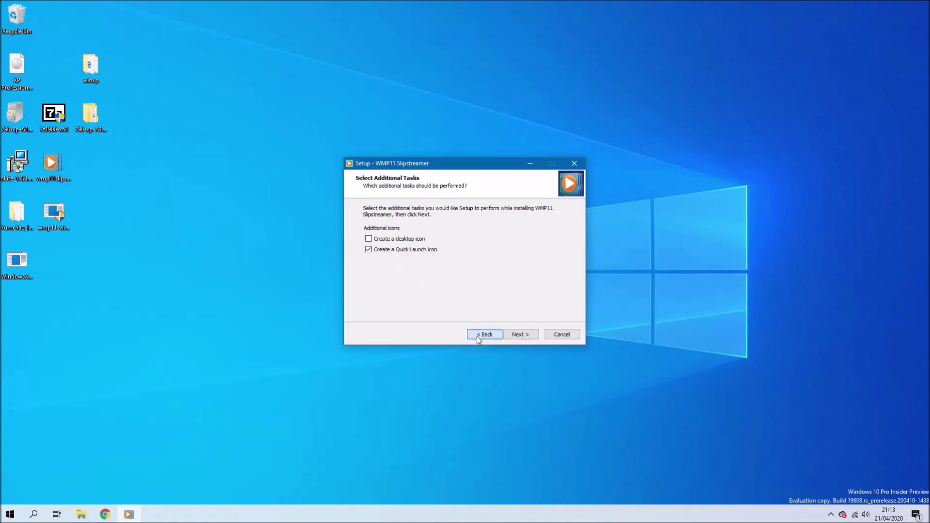
{"action": "left_click", "coordinate": [475, 335]}
{"action": "left_click", "coordinate": [482, 335]}
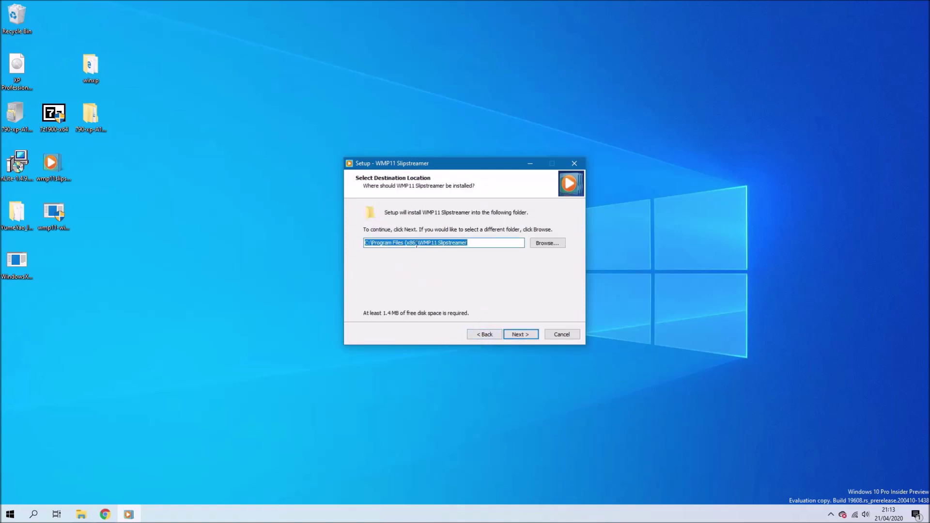
{"action": "left_click", "coordinate": [405, 240]}
{"action": "left_click_drag", "start_coordinate": [397, 241], "coordinate": [516, 242]}
{"action": "type", "text": "nLi"}
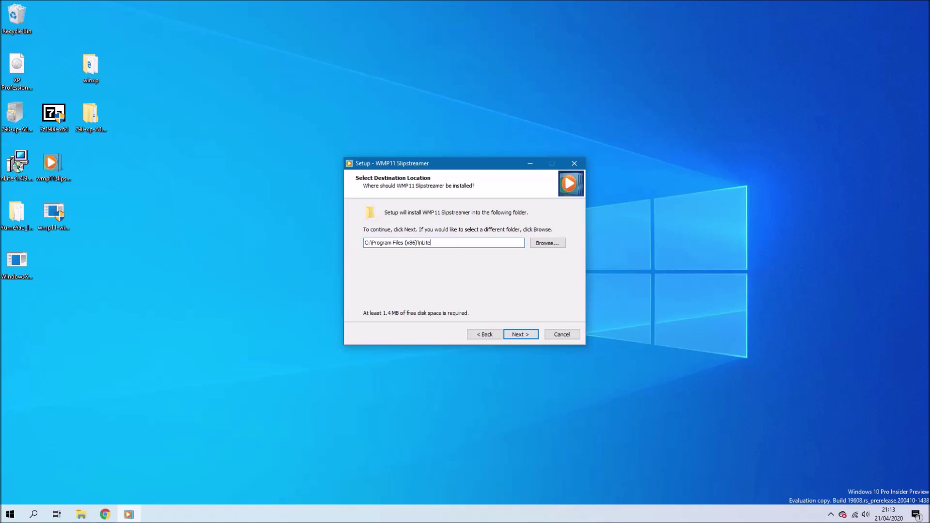
{"action": "key", "text": "ctrl+a"}
{"action": "key", "text": "ctrl+c"}
{"action": "key", "text": "super+e"}
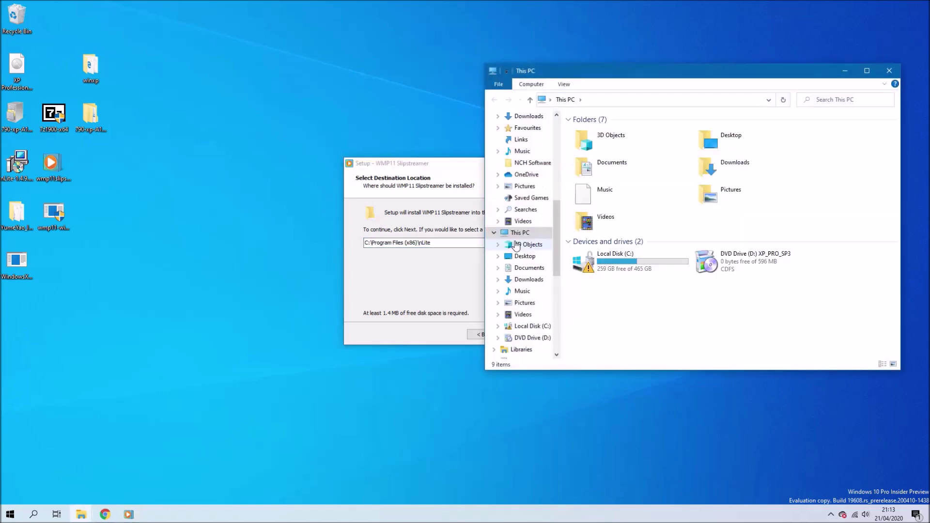
{"action": "left_click", "coordinate": [642, 99]}
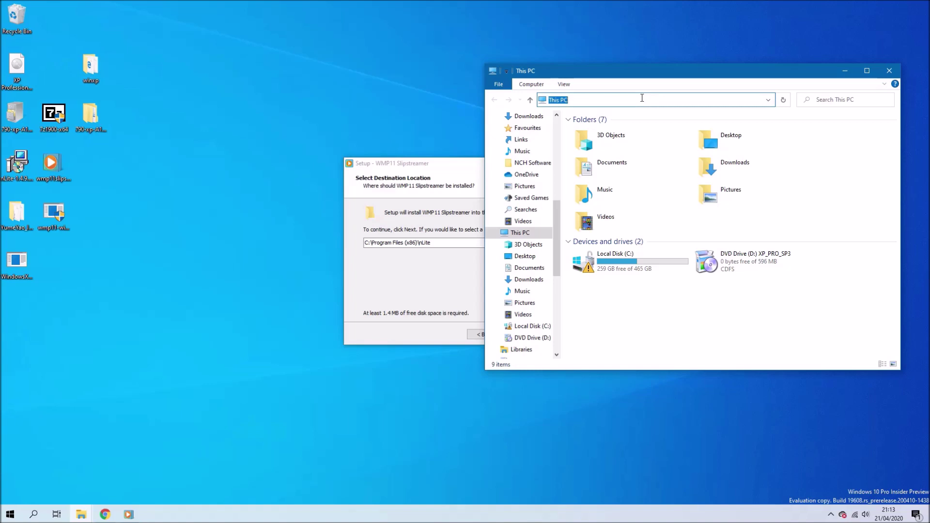
{"action": "key", "text": "ctrl+v"}
{"action": "key", "text": "Return"}
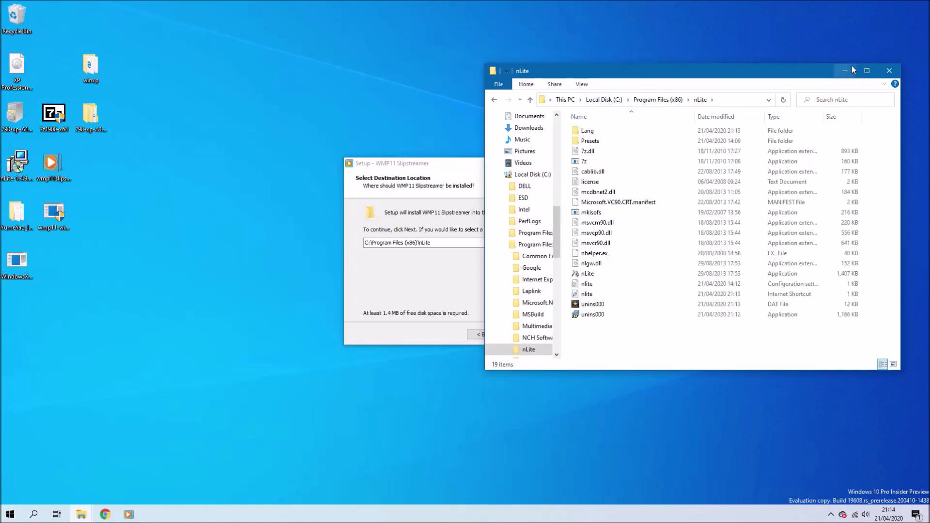
{"action": "left_click", "coordinate": [853, 70]}
Install into the existing nLite folder with the default Start Menu folder and Quick Launch icon
{"action": "left_click", "coordinate": [522, 335]}
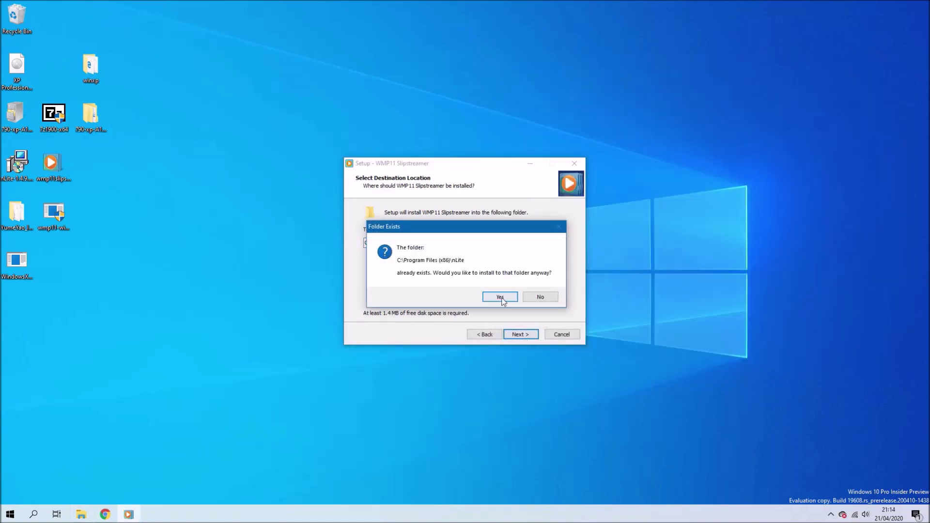
{"action": "left_click", "coordinate": [500, 299]}
{"action": "left_click", "coordinate": [527, 341]}
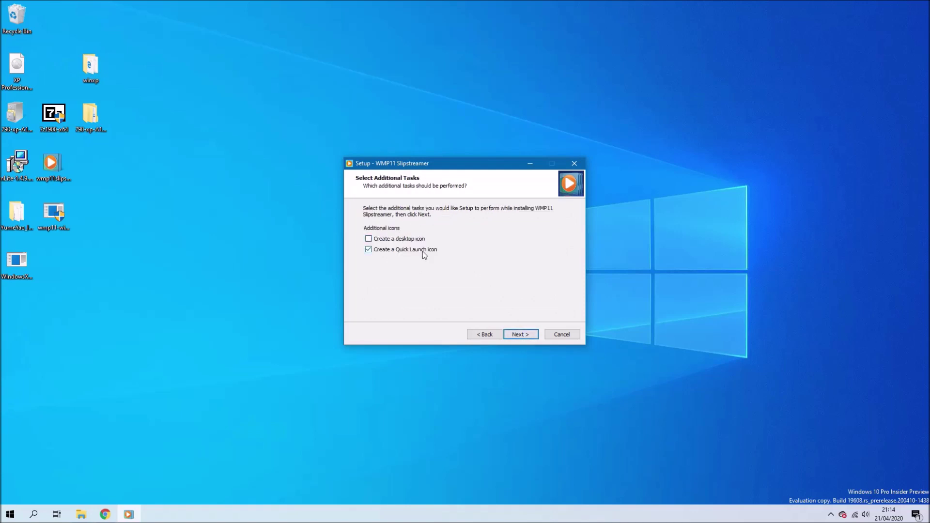
{"action": "left_click", "coordinate": [527, 336]}
{"action": "left_click", "coordinate": [527, 336]}
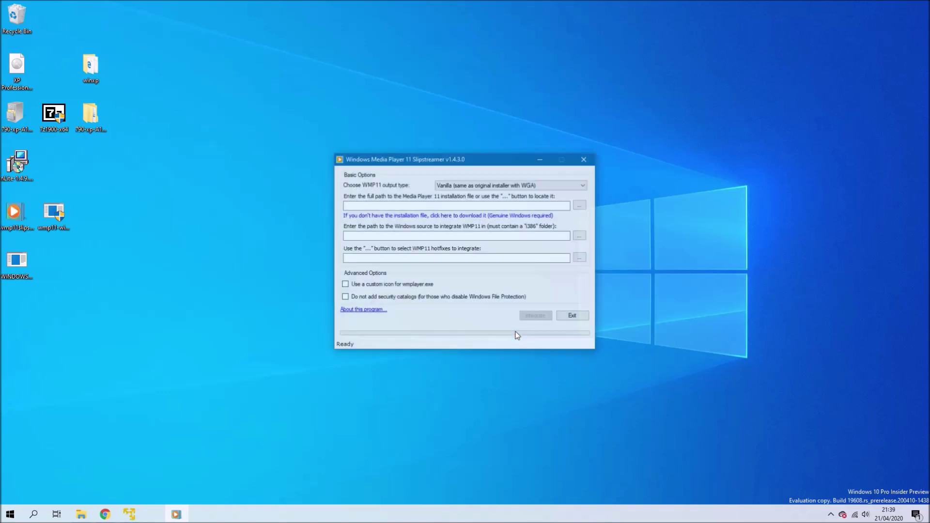
Launch nLite as administrator from the Start menu's app list
{"action": "left_click", "coordinate": [539, 159]}
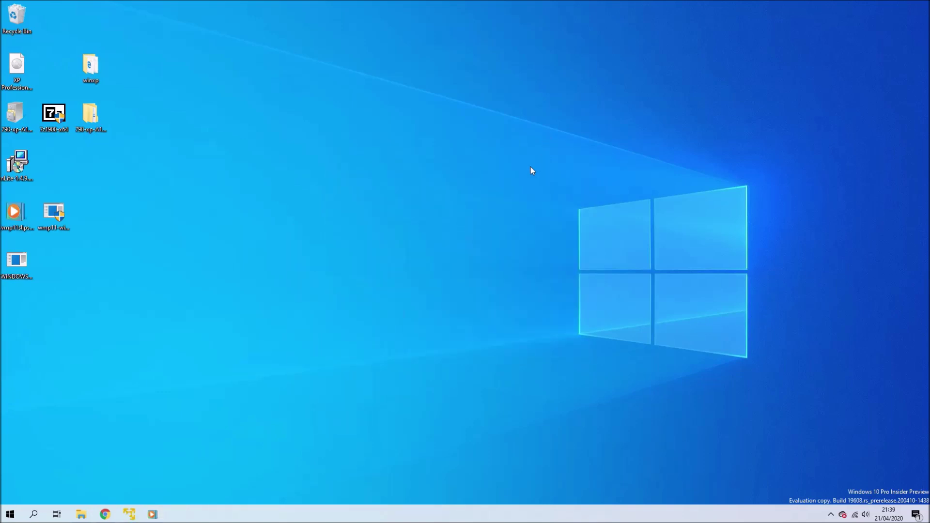
{"action": "key", "text": "super"}
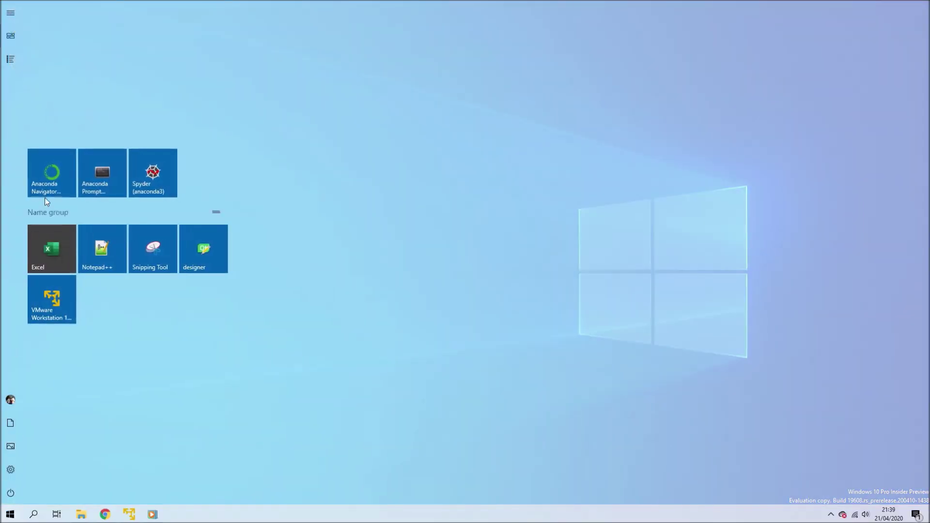
{"action": "left_click", "coordinate": [24, 62]}
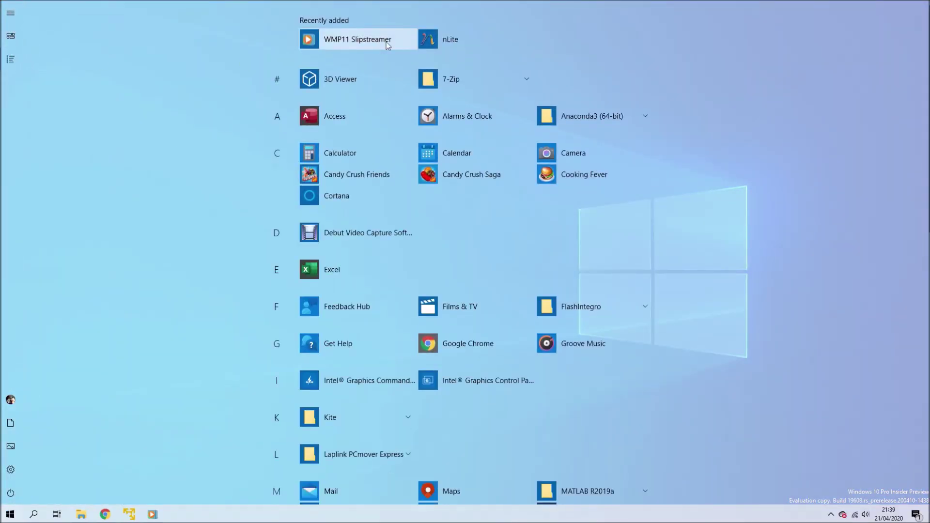
{"action": "left_click", "coordinate": [431, 42]}
{"action": "left_click", "coordinate": [429, 327]}
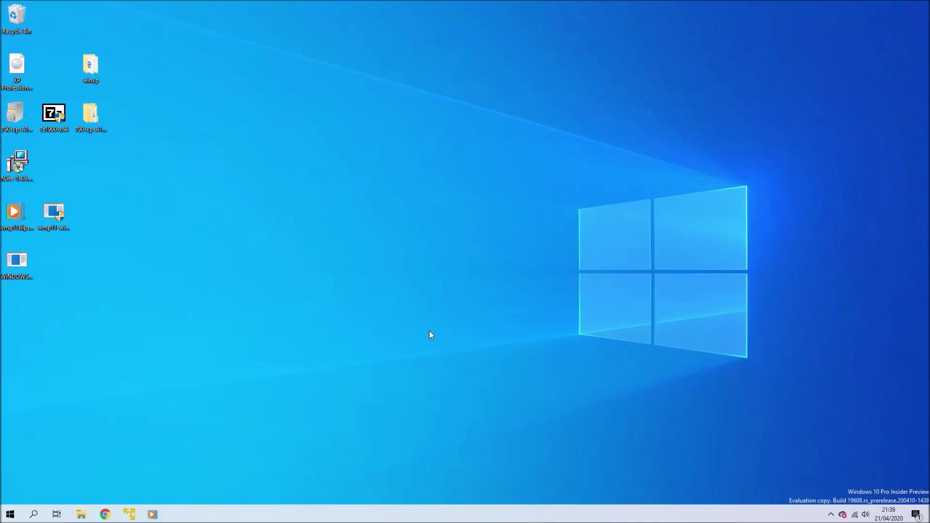
Load the desktop winxp folder as the Windows XP Professional SP3 source and continue to Presets
{"action": "left_click", "coordinate": [557, 362]}
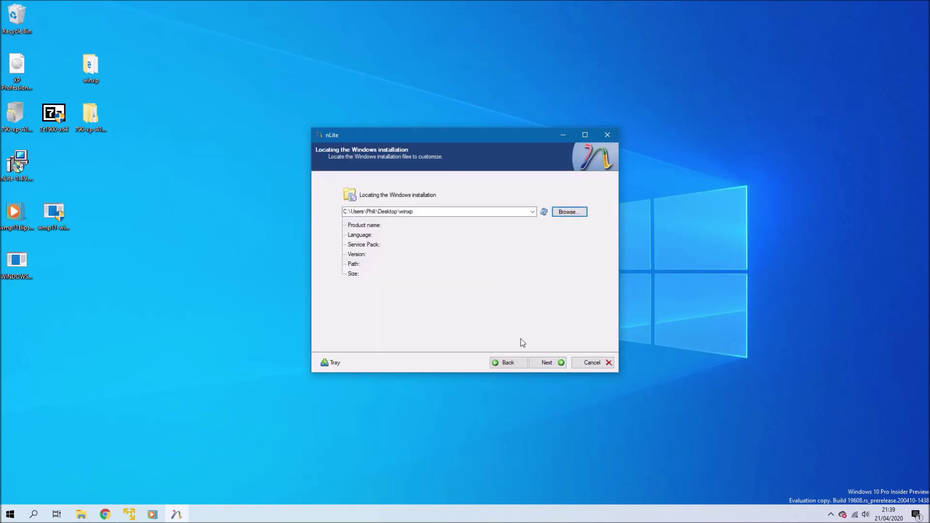
{"action": "left_click", "coordinate": [497, 211]}
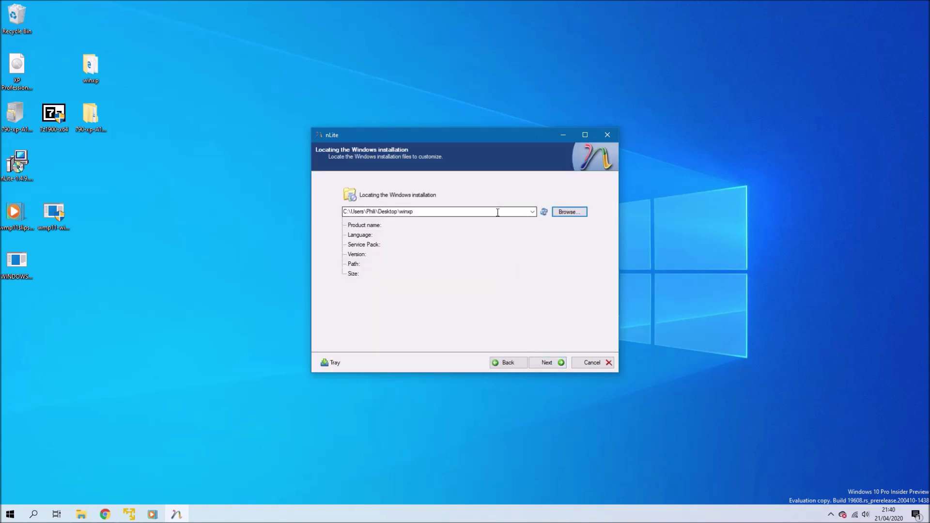
{"action": "left_click", "coordinate": [541, 364]}
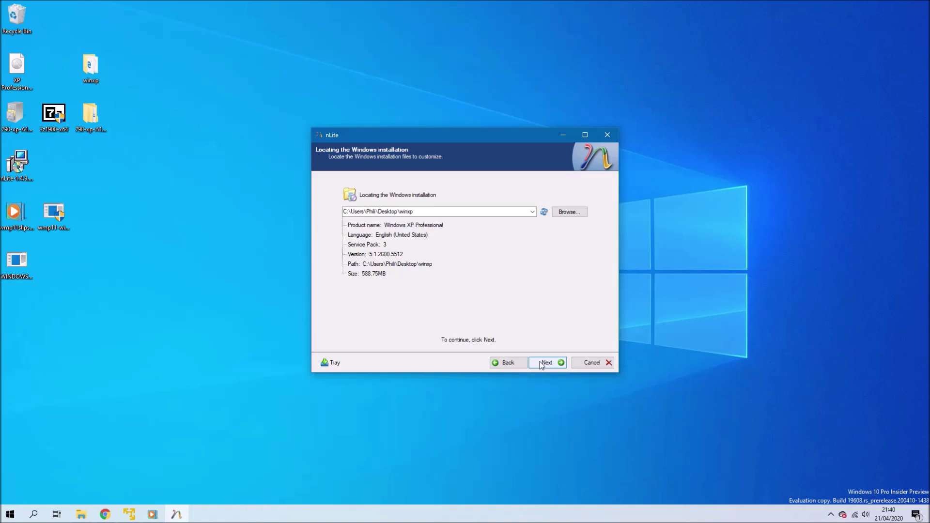
{"action": "left_click", "coordinate": [541, 365]}
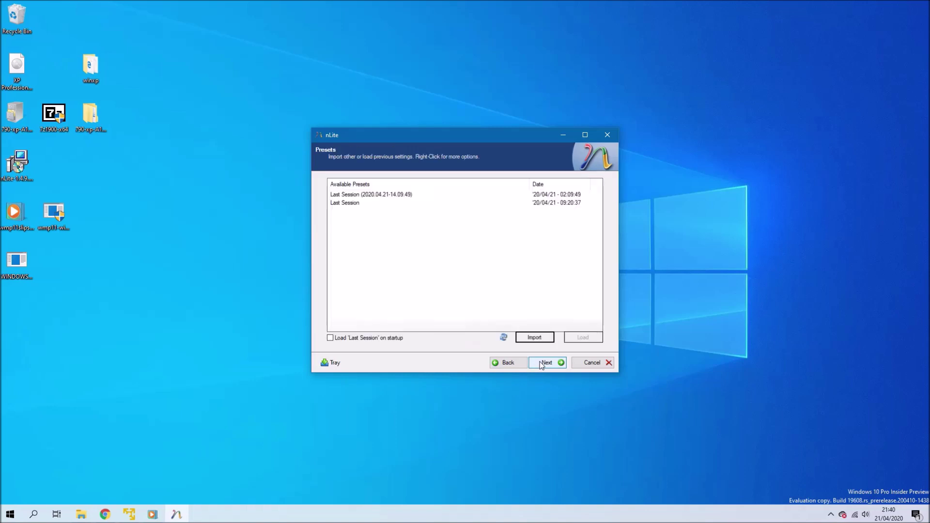
Delete both Last Session presets and move on to Task Selection
{"action": "left_click_drag", "start_coordinate": [514, 283], "coordinate": [521, 200]}
{"action": "right_click", "coordinate": [520, 197]}
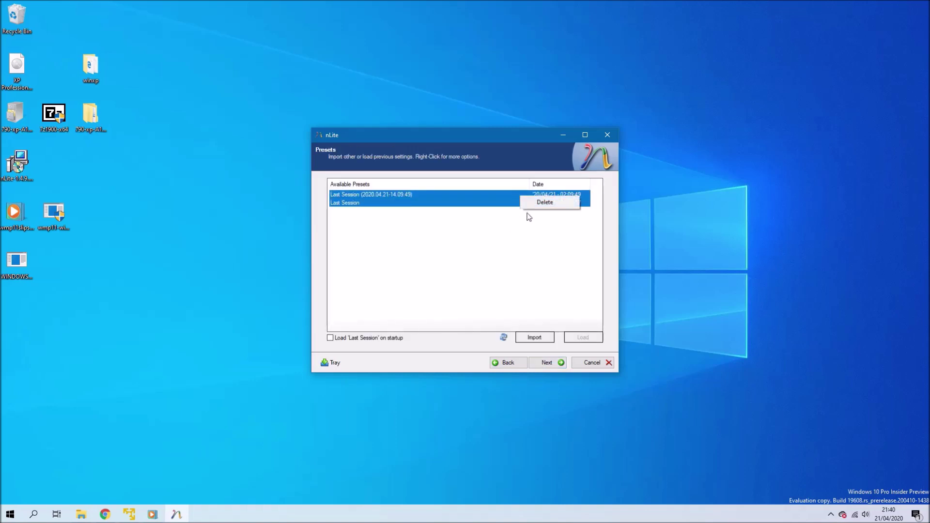
{"action": "left_click", "coordinate": [533, 202]}
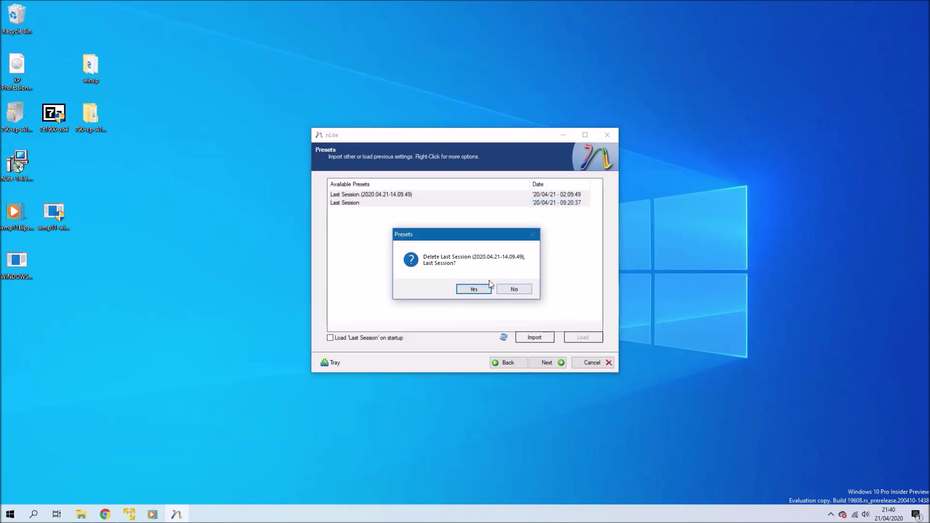
{"action": "left_click", "coordinate": [474, 290]}
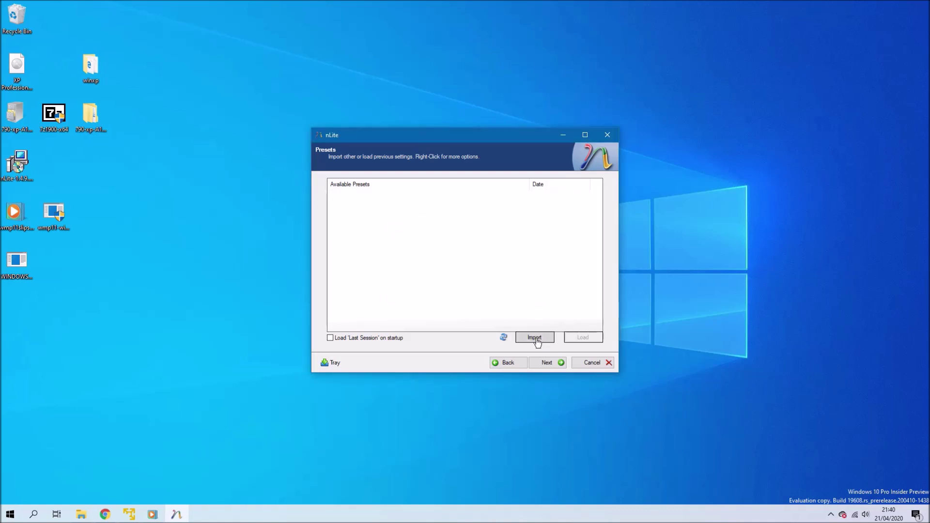
{"action": "left_click", "coordinate": [546, 362]}
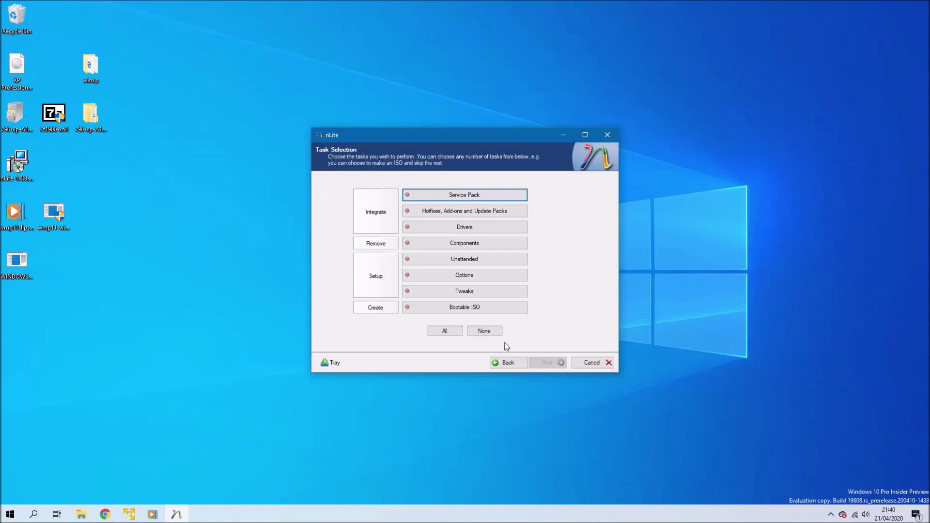
Select all nLite tasks, dismissing the unattended settings warning, and go to Service Pack
{"action": "left_click", "coordinate": [455, 330]}
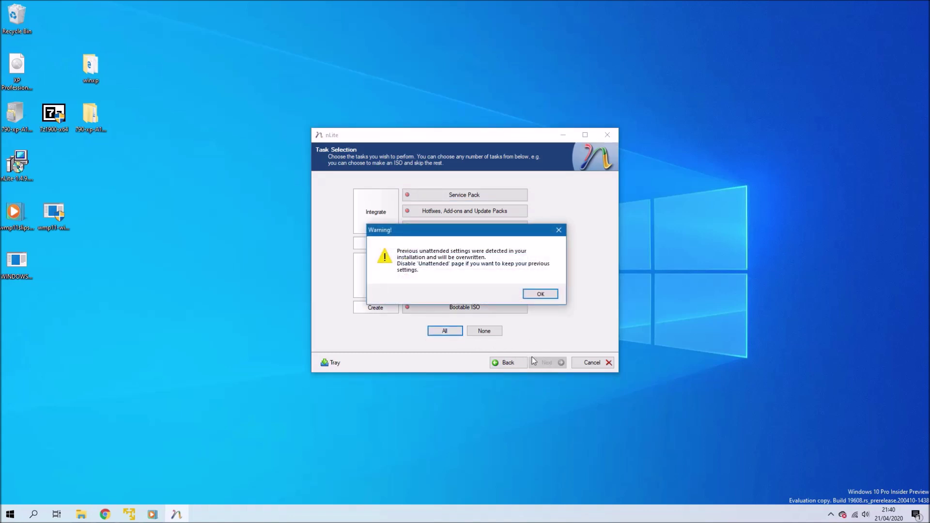
{"action": "left_click", "coordinate": [540, 294]}
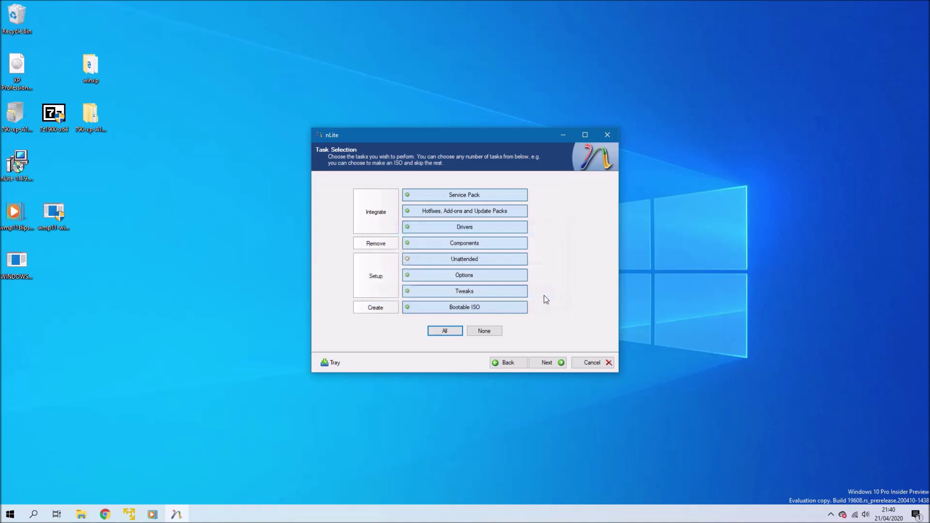
{"action": "left_click", "coordinate": [550, 363]}
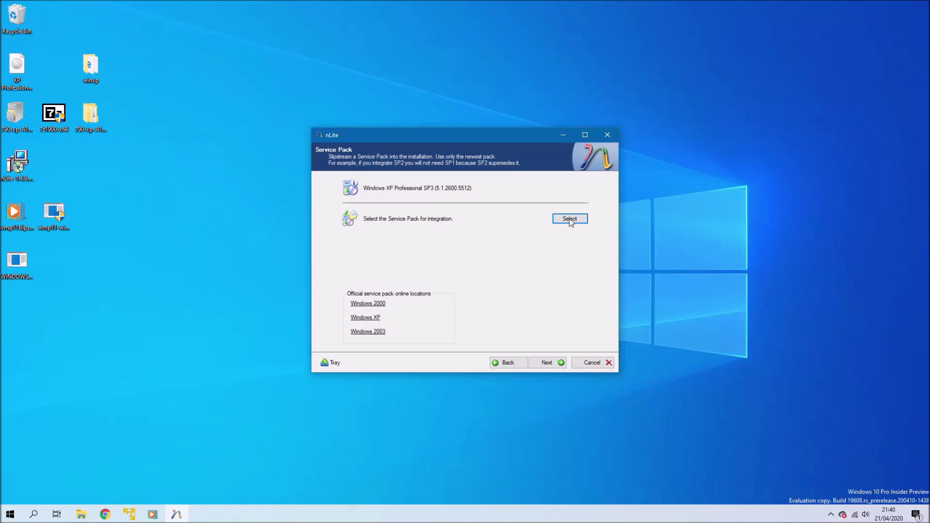
Leave the WINDOWSXP-USP4-V3.1B service pack unintegrated and move past the Service Pack page
{"action": "left_click", "coordinate": [569, 219]}
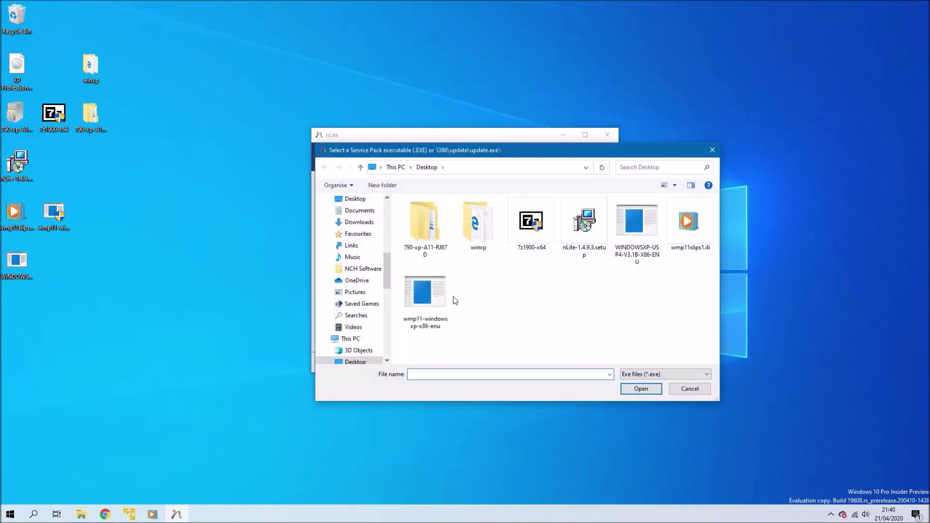
{"action": "left_click", "coordinate": [625, 254]}
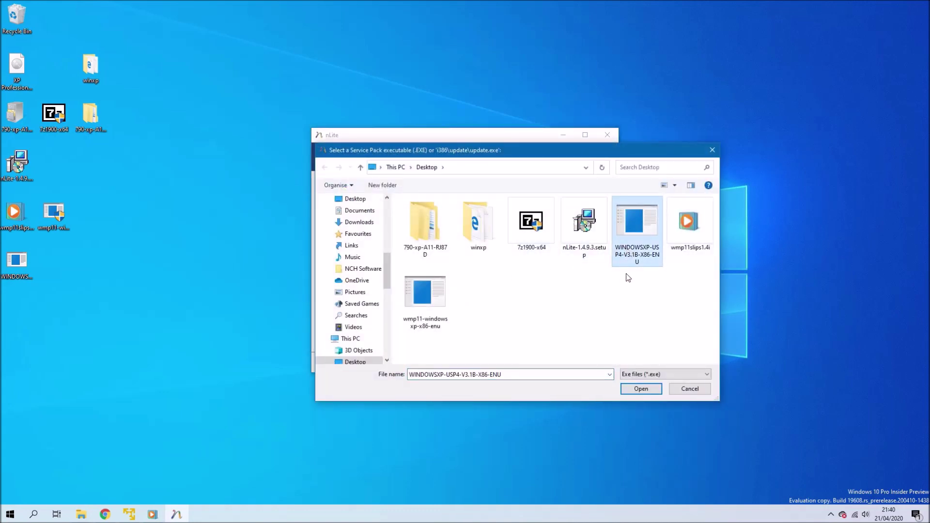
{"action": "left_click", "coordinate": [694, 388]}
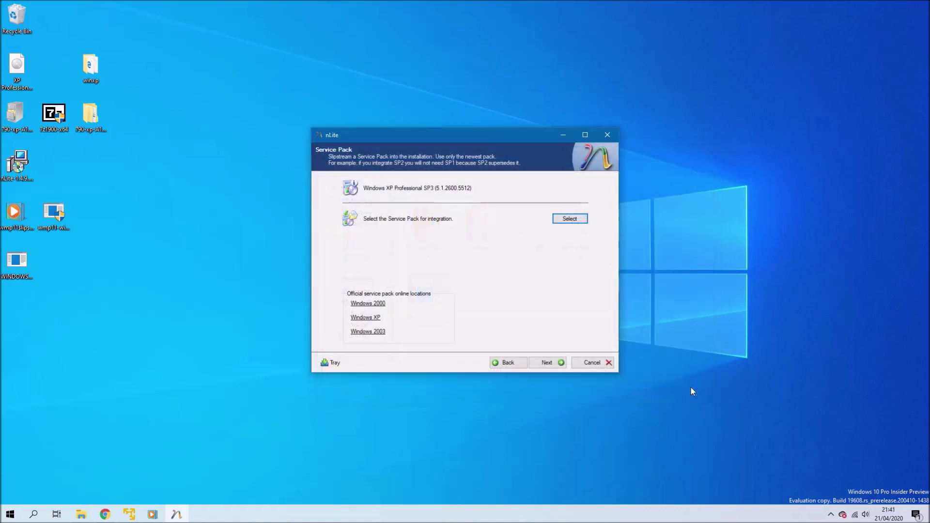
{"action": "left_click", "coordinate": [556, 361]}
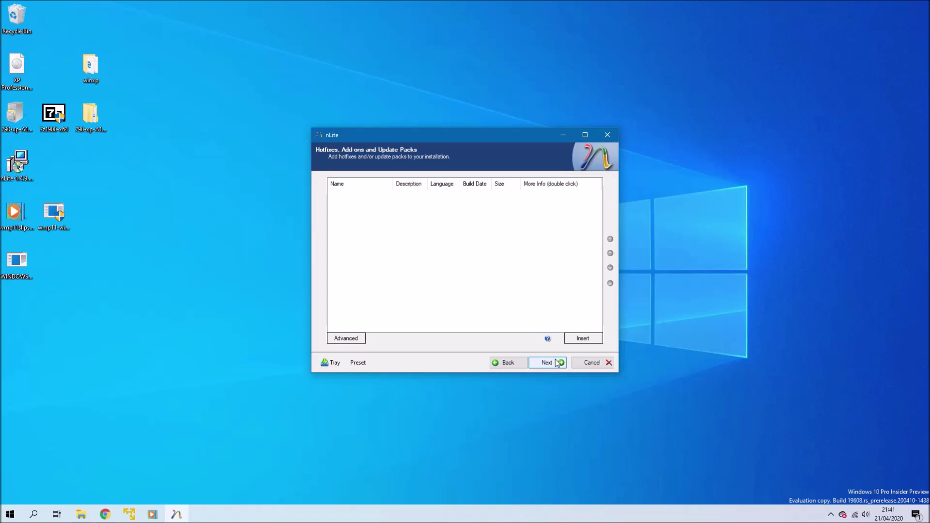
Add the wmp11-windowsxp-x86-enu update to the hotfix list and advance to Drivers
{"action": "left_click", "coordinate": [584, 339]}
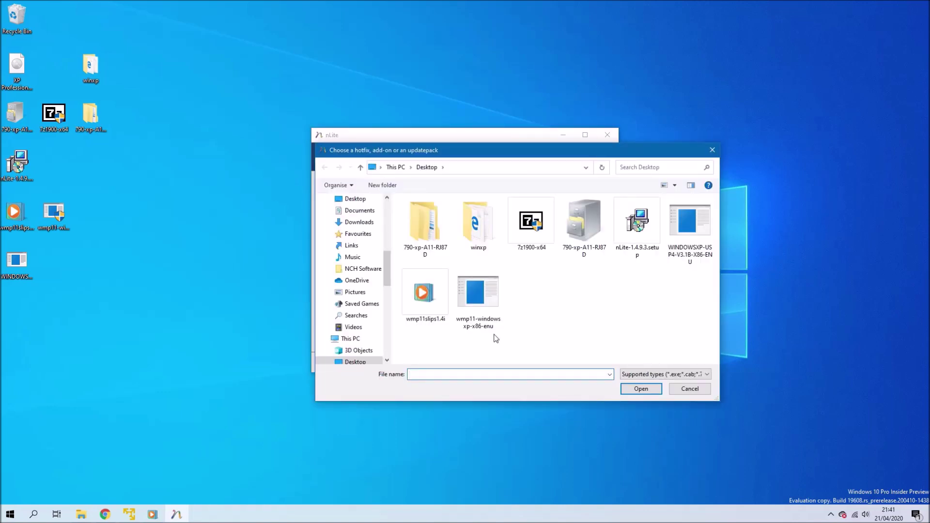
{"action": "left_click", "coordinate": [482, 319]}
{"action": "double_click", "coordinate": [476, 310]}
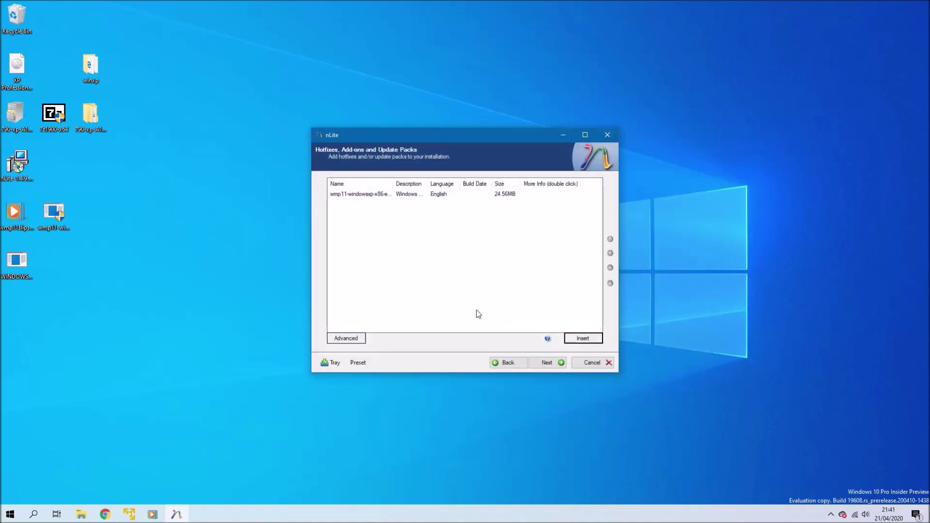
{"action": "left_click", "coordinate": [541, 363]}
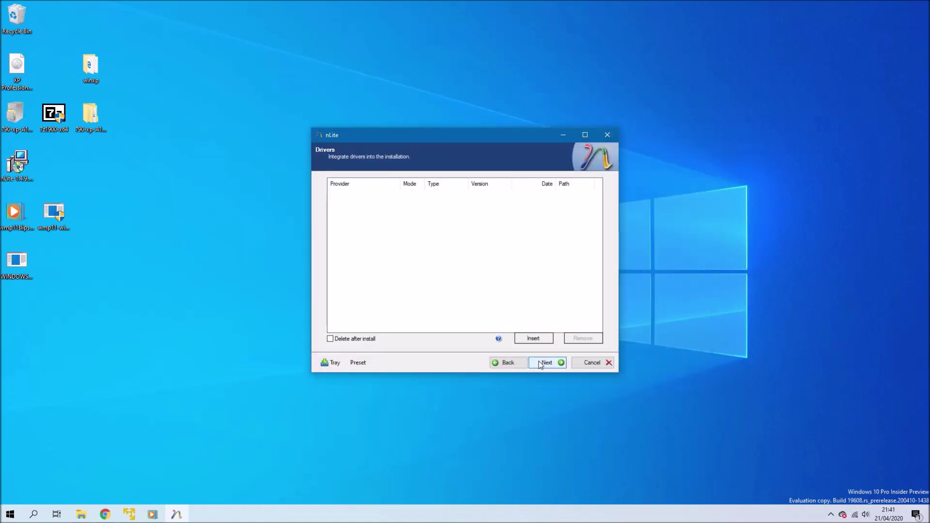
Integrate all drivers from the 790-xp-A11-RJ87D folder, including every SATA textmode controller option
{"action": "left_click", "coordinate": [552, 338]}
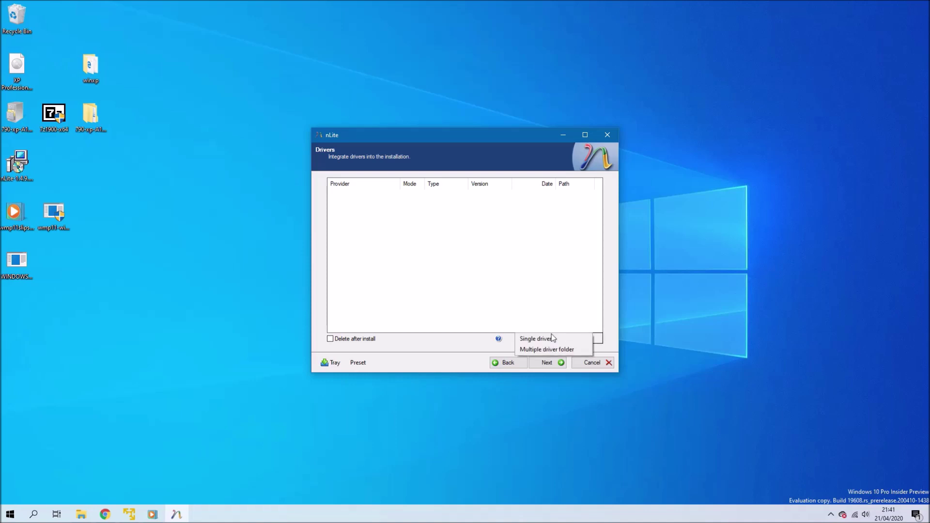
{"action": "left_click", "coordinate": [557, 348]}
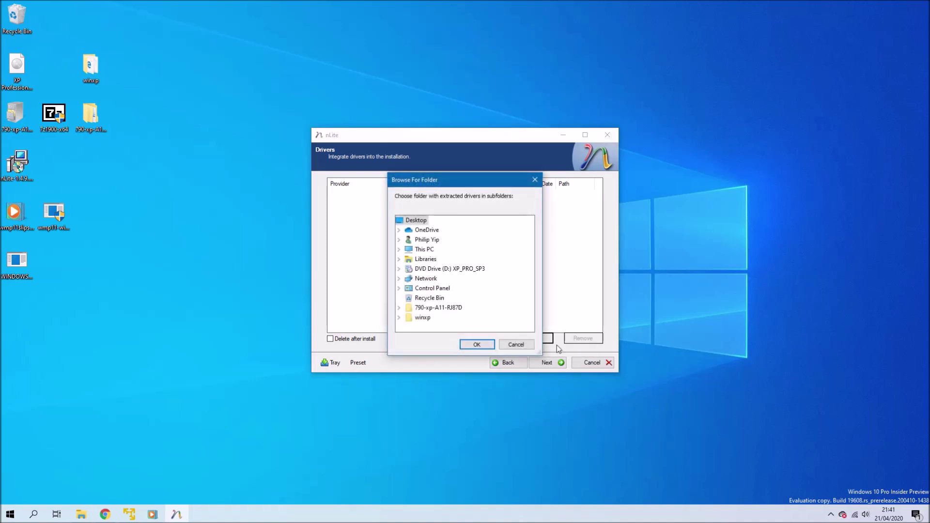
{"action": "double_click", "coordinate": [437, 309]}
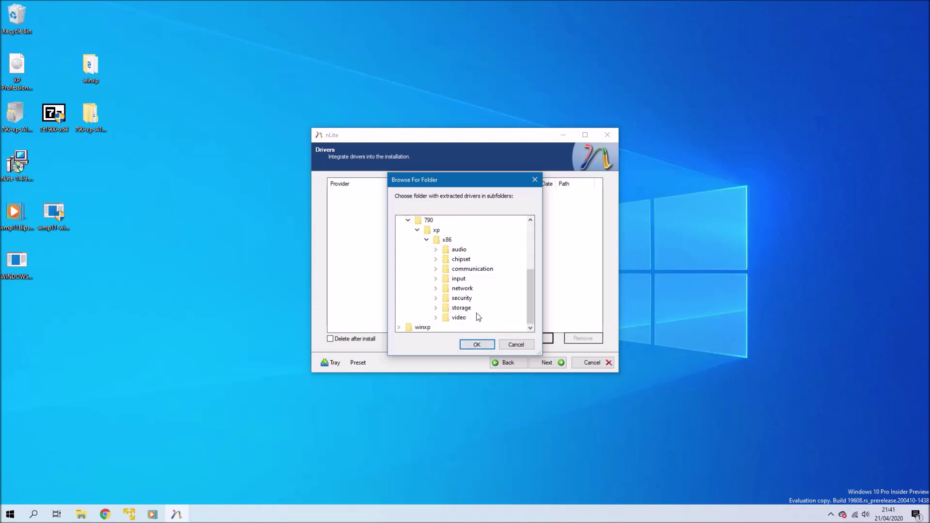
{"action": "left_click", "coordinate": [477, 344]}
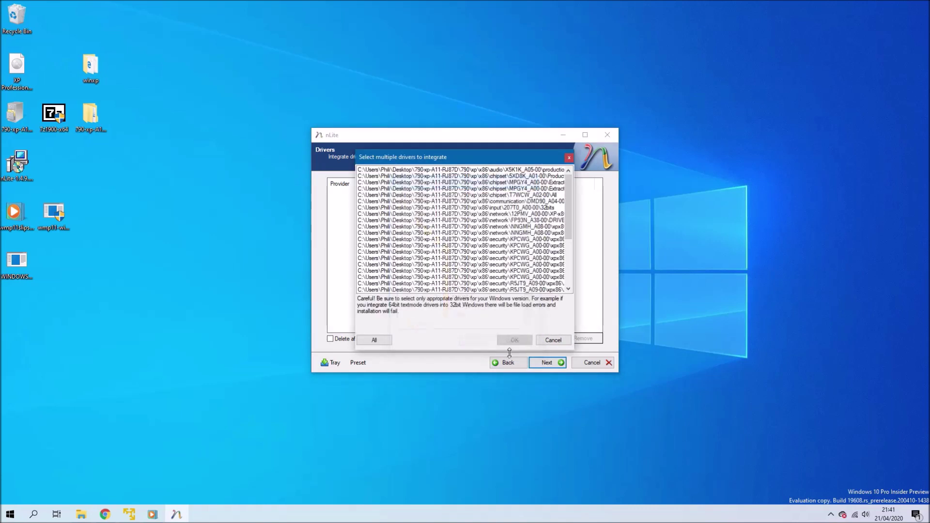
{"action": "left_click", "coordinate": [391, 340]}
{"action": "left_click", "coordinate": [508, 342]}
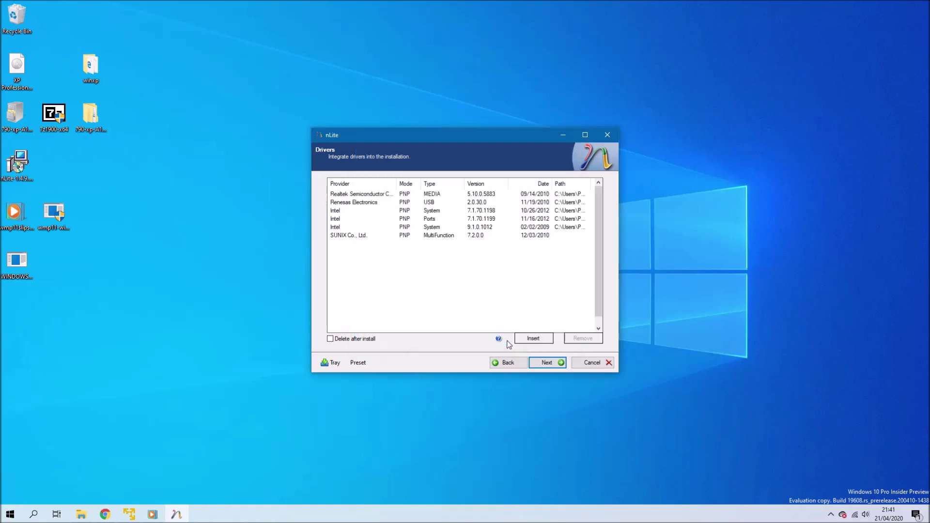
{"action": "left_click", "coordinate": [486, 309]}
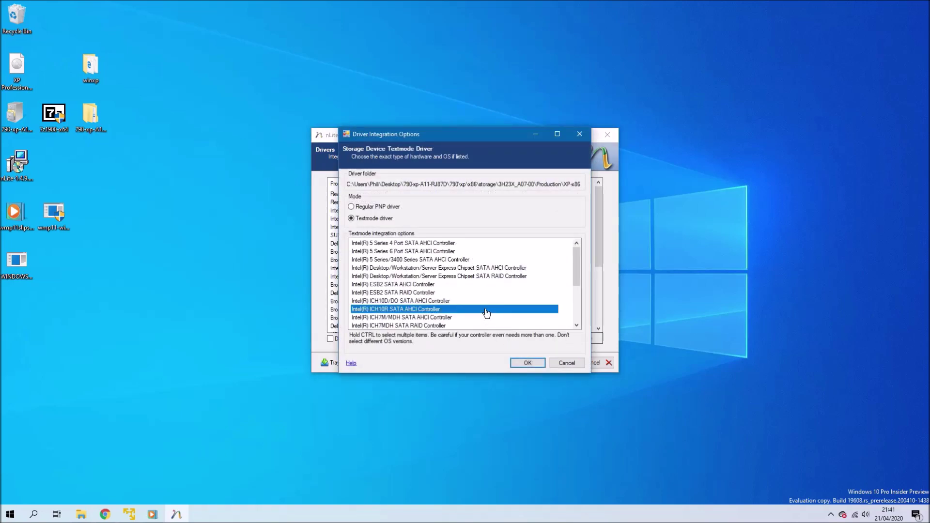
{"action": "key", "text": "ctrl+a"}
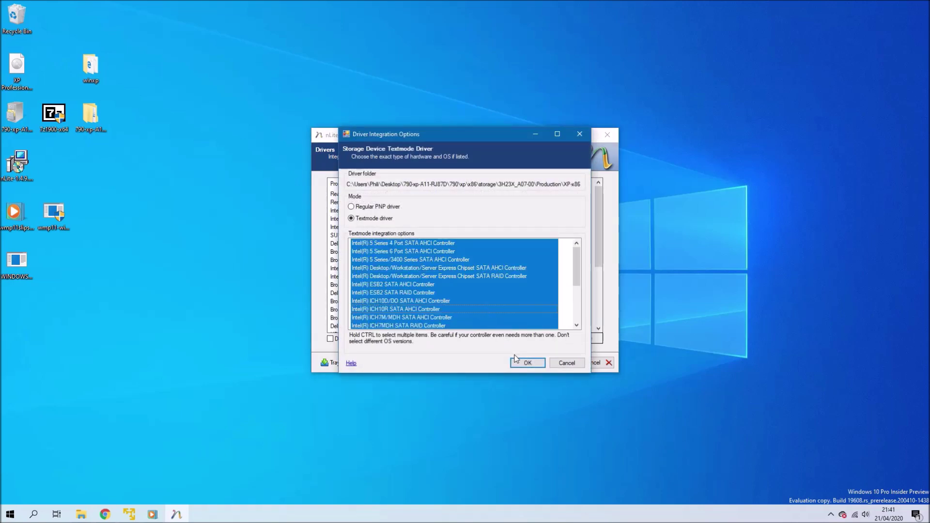
{"action": "left_click", "coordinate": [527, 363]}
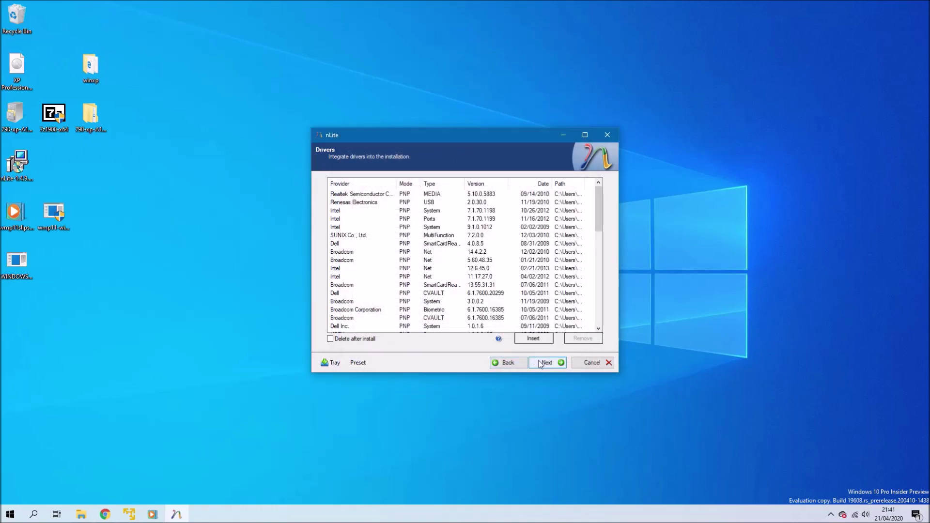
{"action": "left_click", "coordinate": [541, 364]}
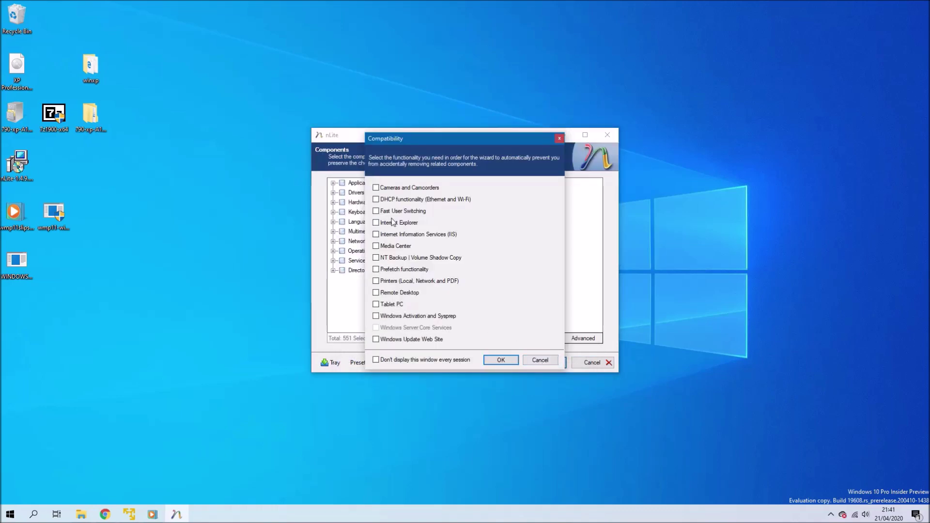
Keep all compatibility features, from DHCP and Internet Explorer to Windows Update, then advance to Unattended
{"action": "left_click", "coordinate": [393, 199]}
{"action": "left_click", "coordinate": [381, 189]}
{"action": "left_click", "coordinate": [380, 211]}
{"action": "left_click", "coordinate": [380, 222]}
{"action": "left_click", "coordinate": [376, 234]}
{"action": "left_click", "coordinate": [377, 246]}
{"action": "left_click", "coordinate": [376, 259]}
{"action": "left_click", "coordinate": [376, 270]}
{"action": "left_click", "coordinate": [377, 282]}
{"action": "left_click", "coordinate": [377, 293]}
{"action": "left_click", "coordinate": [376, 304]}
{"action": "left_click", "coordinate": [376, 316]}
{"action": "left_click", "coordinate": [376, 340]}
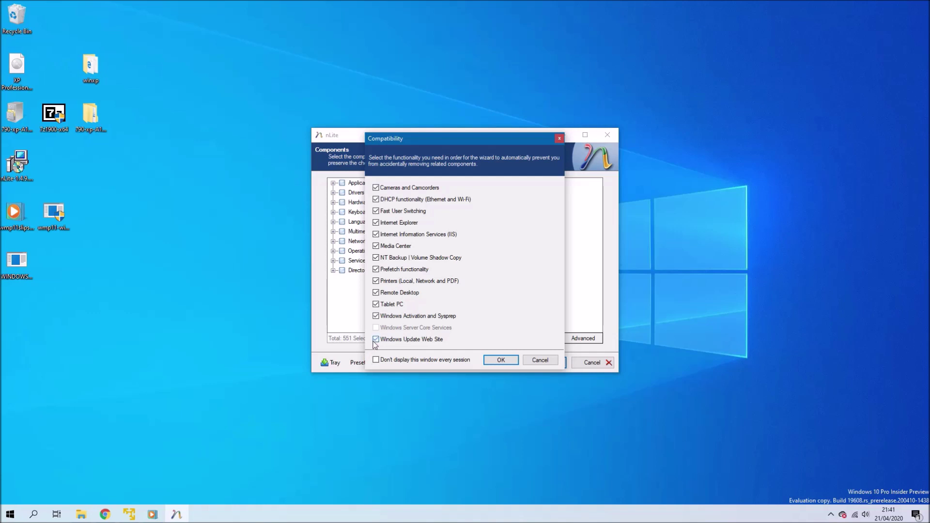
{"action": "left_click", "coordinate": [500, 360]}
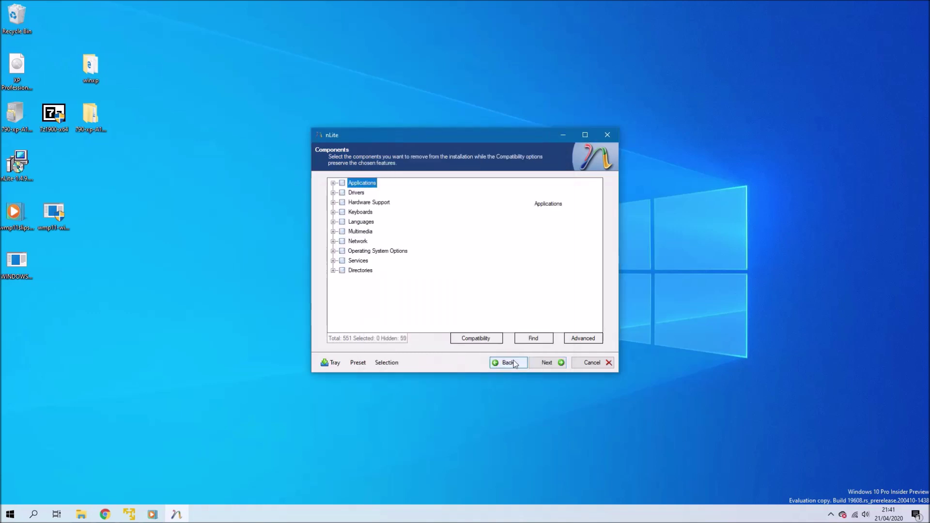
{"action": "left_click", "coordinate": [540, 364]}
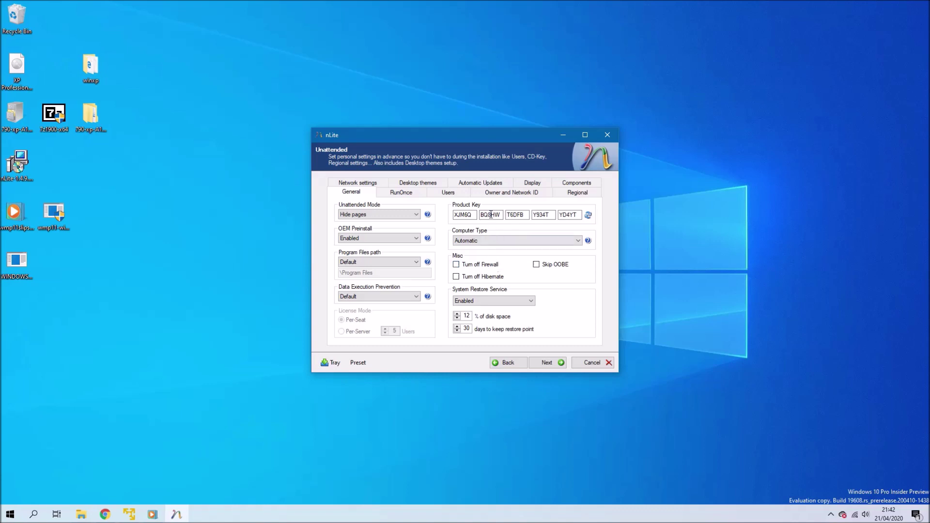
Set Automatic Updates to Disabled for the unattended install
{"action": "left_click", "coordinate": [483, 185]}
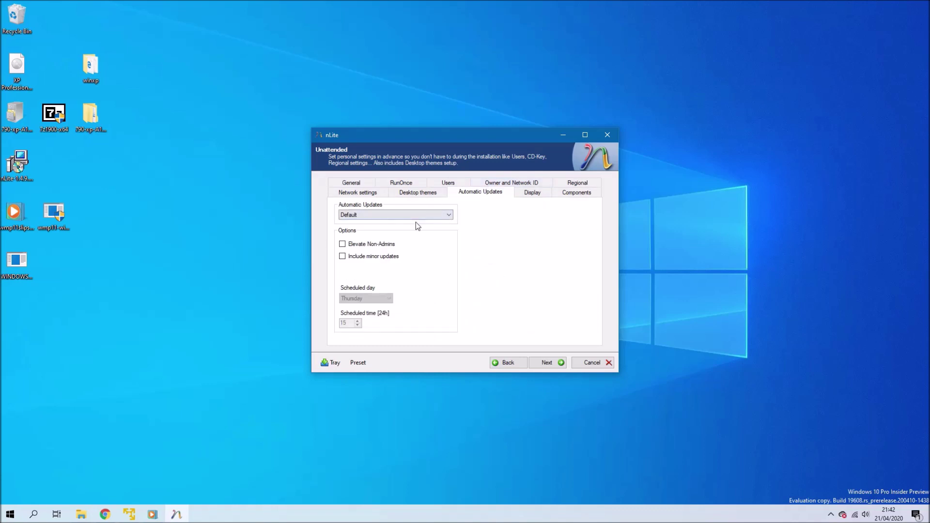
{"action": "left_click", "coordinate": [416, 218]}
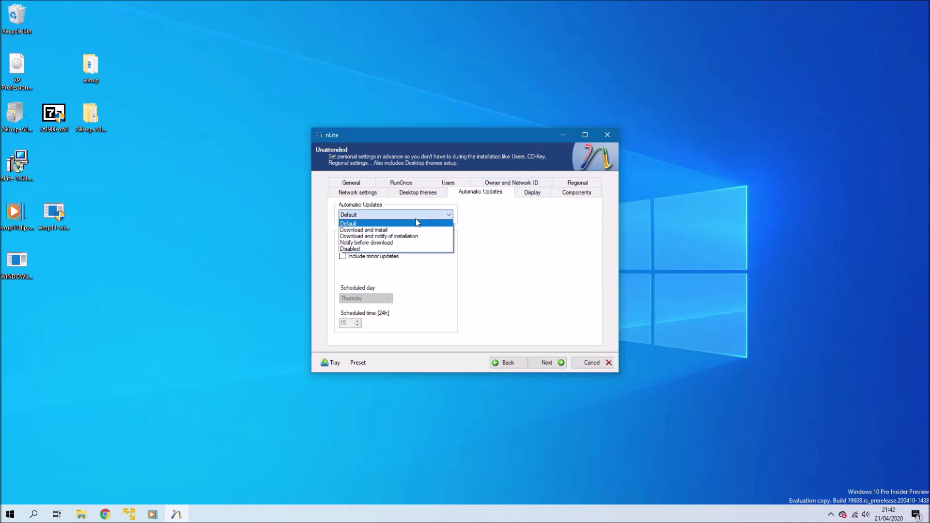
{"action": "left_click", "coordinate": [417, 248]}
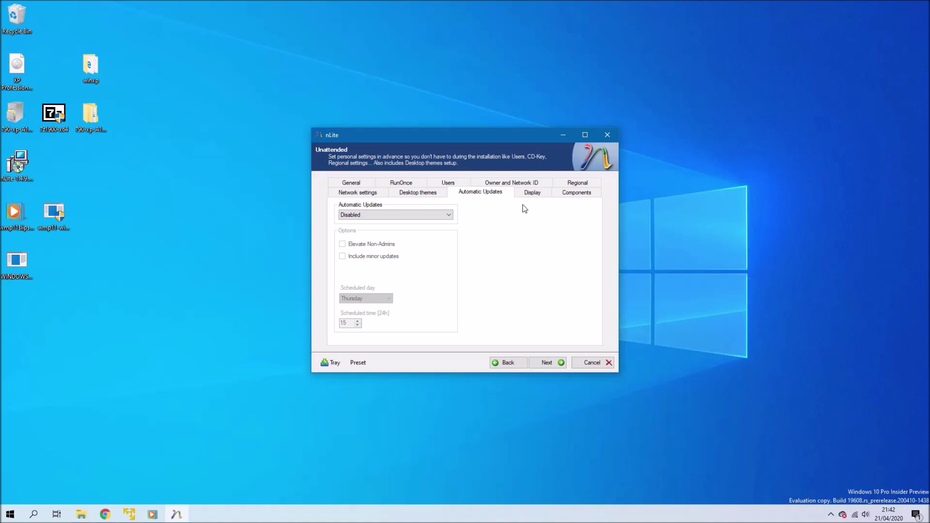
Set the network workgroup name to WORKGROUP under Owner and Network ID
{"action": "left_click", "coordinate": [516, 184]}
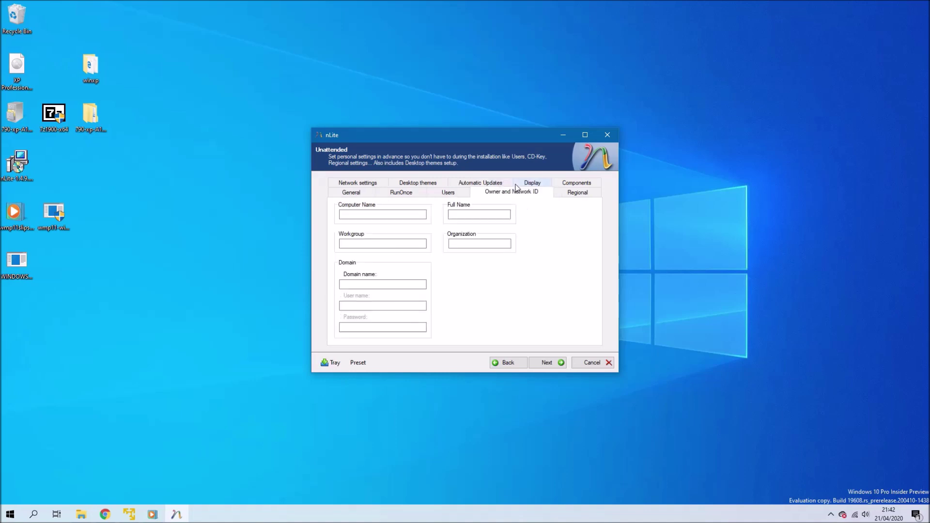
{"action": "left_click", "coordinate": [398, 245]}
{"action": "type", "text": "WORKGROUP"}
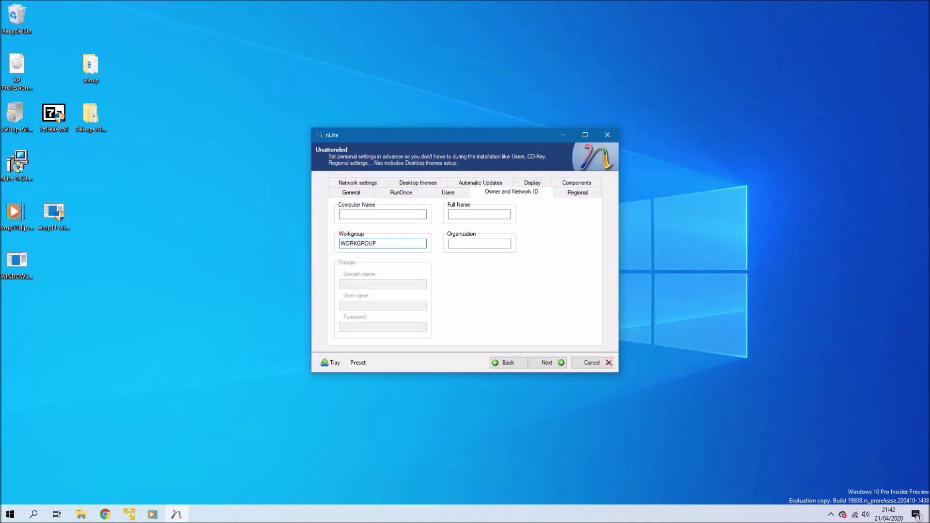
{"action": "left_click", "coordinate": [569, 195]}
Set the setup language and custom localization to English (United Kingdom)
{"action": "left_click", "coordinate": [409, 216]}
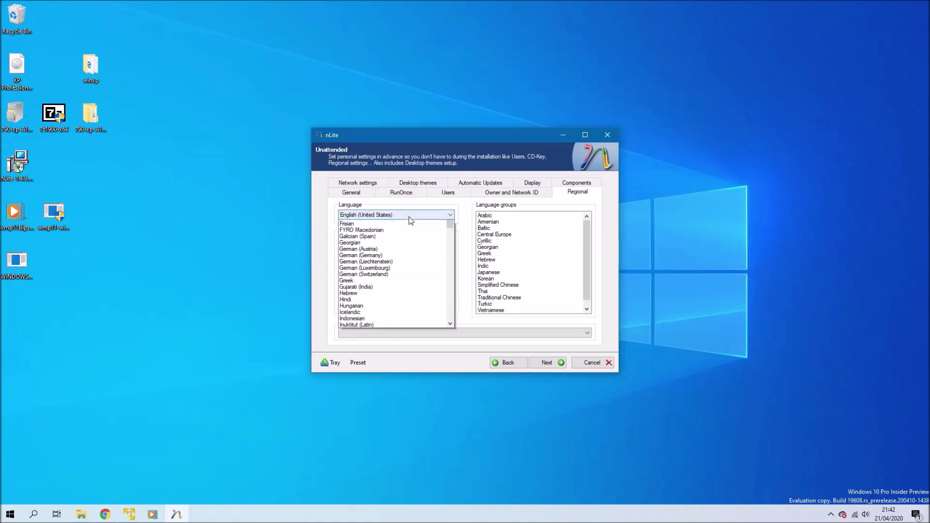
{"action": "scroll", "coordinate": [409, 225], "scroll_direction": "up", "scroll_amount": 1}
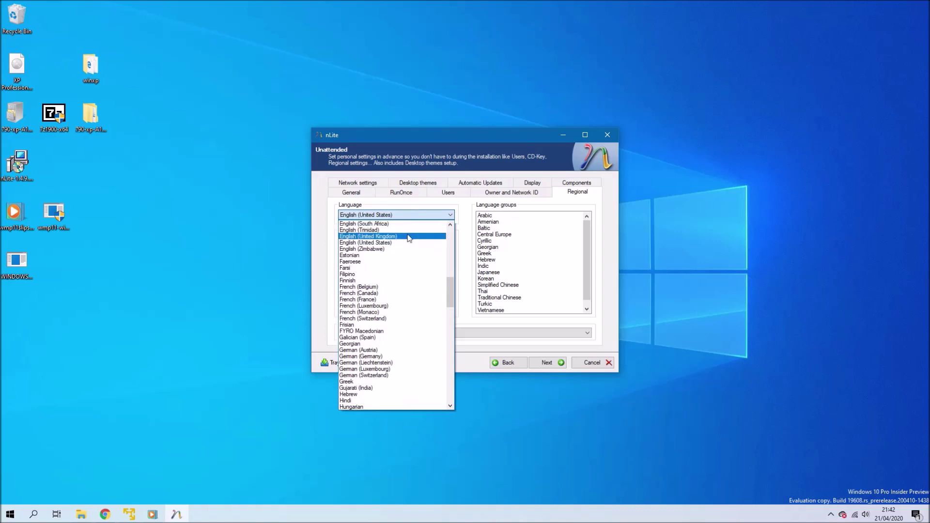
{"action": "left_click", "coordinate": [408, 236]}
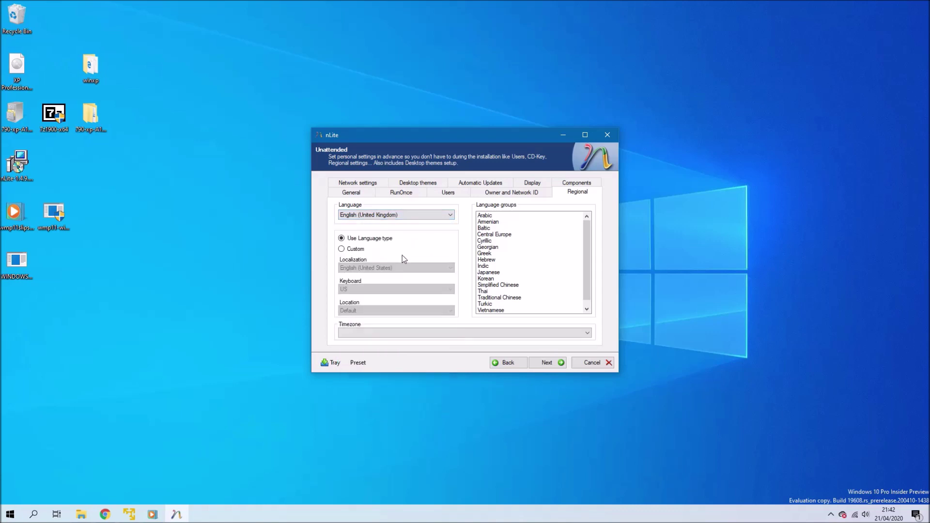
{"action": "left_click", "coordinate": [358, 250]}
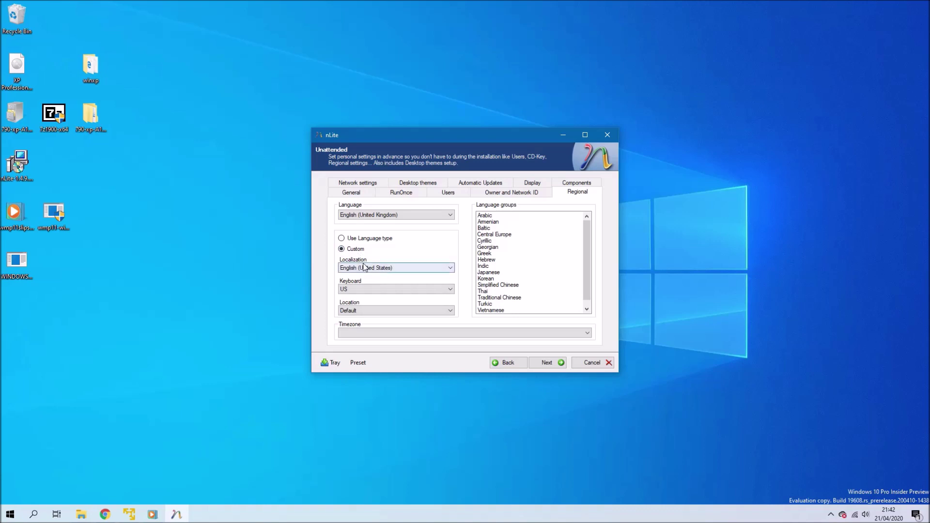
{"action": "left_click", "coordinate": [364, 266]}
{"action": "key", "text": "Up"}
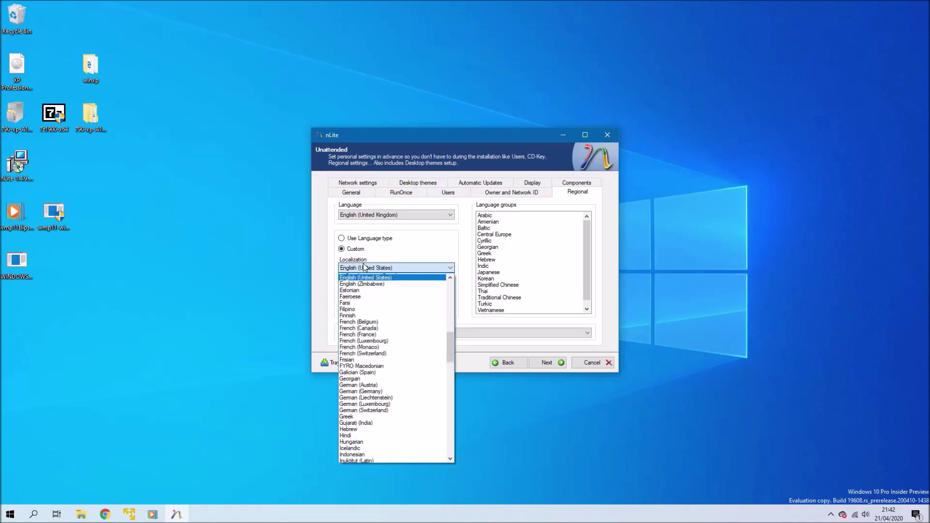
{"action": "key", "text": "Return"}
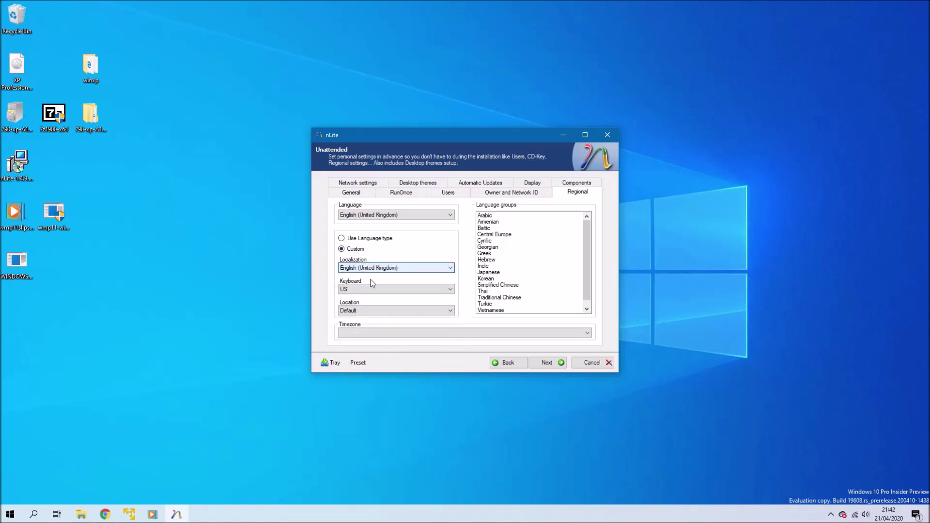
Set keyboard and location to United Kingdom and the time zone to GMT London
{"action": "left_click", "coordinate": [374, 289]}
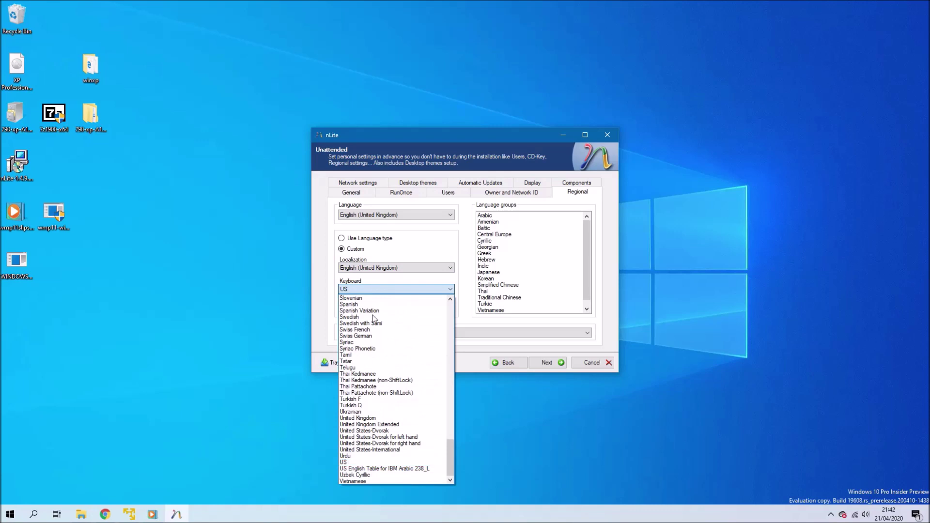
{"action": "left_click", "coordinate": [370, 421]}
{"action": "left_click", "coordinate": [376, 311]}
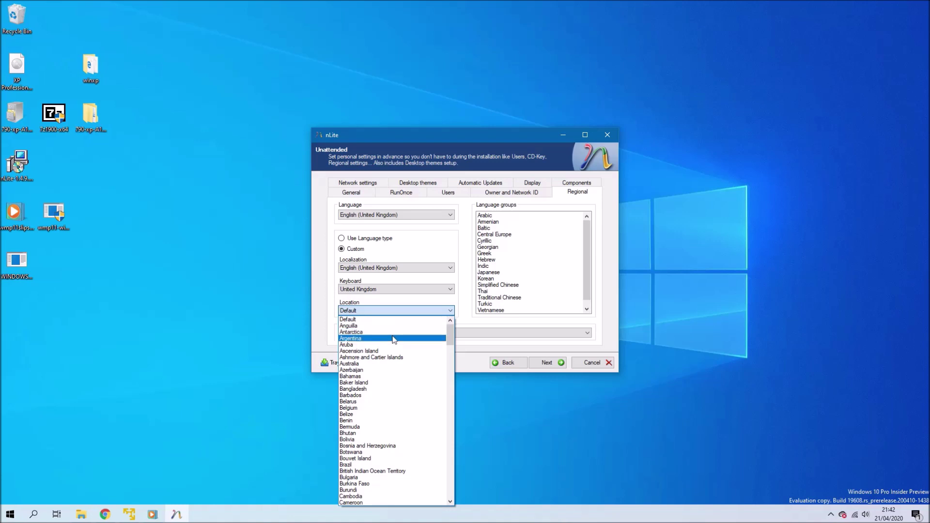
{"action": "key", "text": "u"}
{"action": "key", "text": "u"}
{"action": "key", "text": "u"}
{"action": "key", "text": "u"}
{"action": "key", "text": "u"}
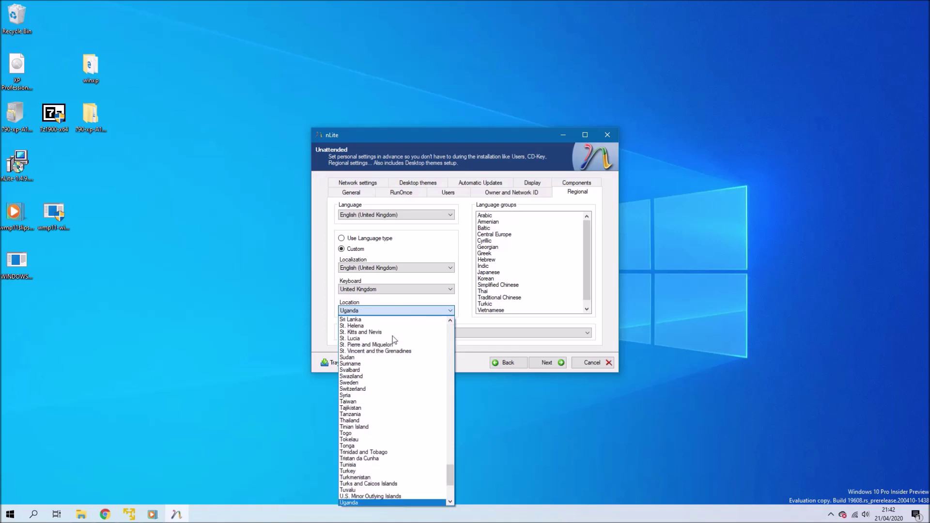
{"action": "key", "text": "Return"}
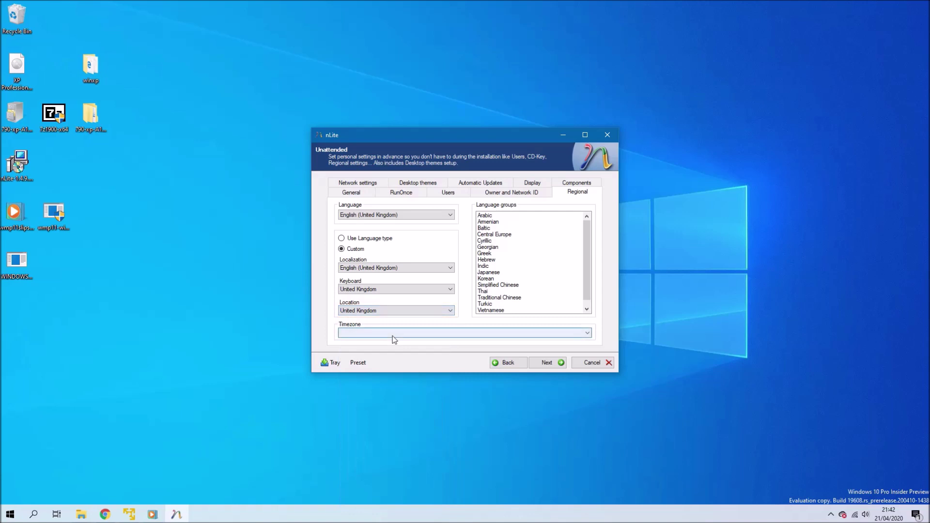
{"action": "left_click", "coordinate": [392, 336]}
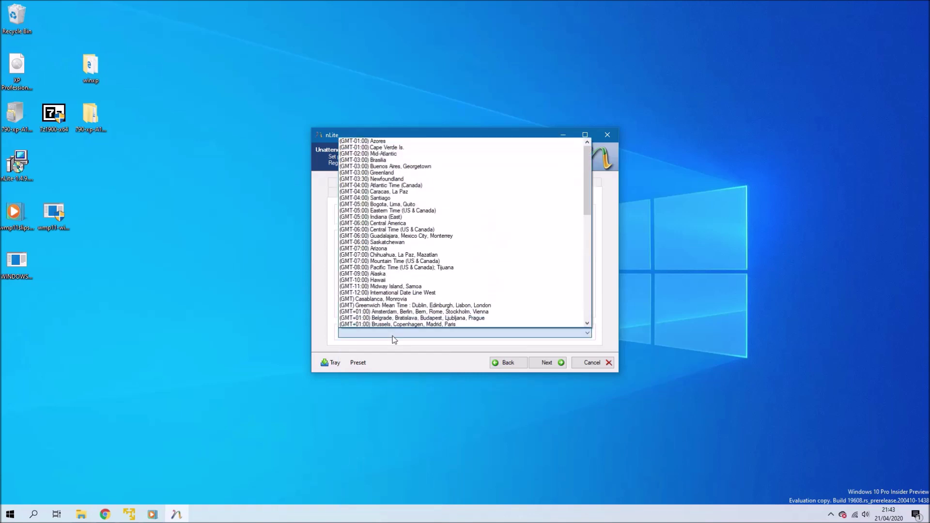
{"action": "left_click", "coordinate": [421, 306]}
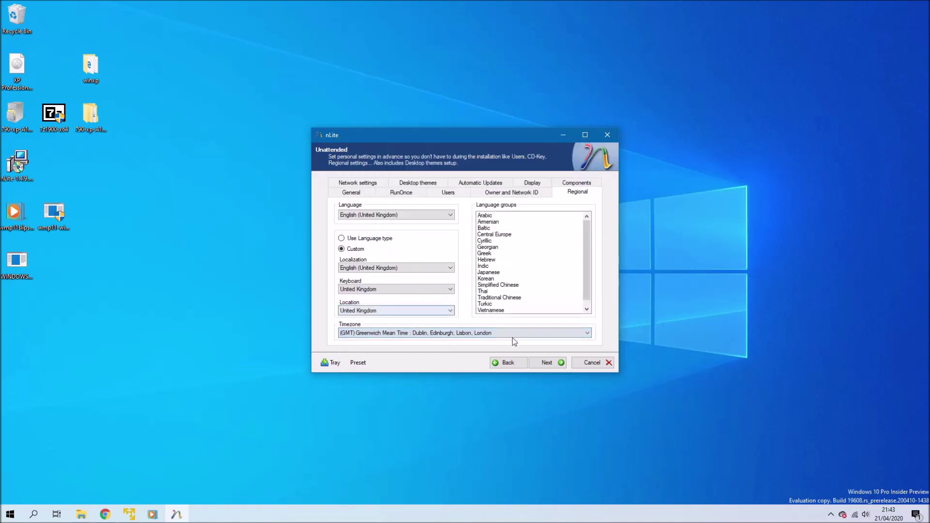
In the Start Menu tweaks, show My Computer and My Documents as links
{"action": "left_click", "coordinate": [550, 367]}
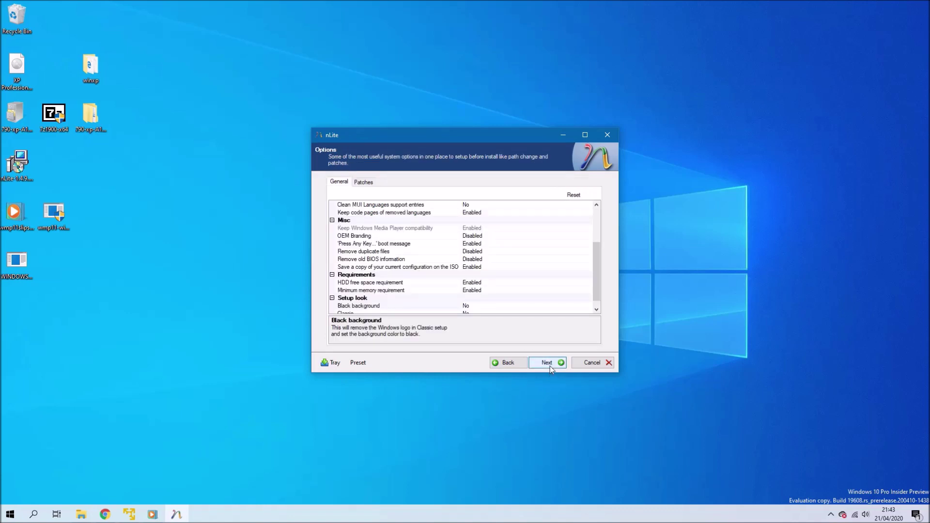
{"action": "left_click", "coordinate": [550, 365]}
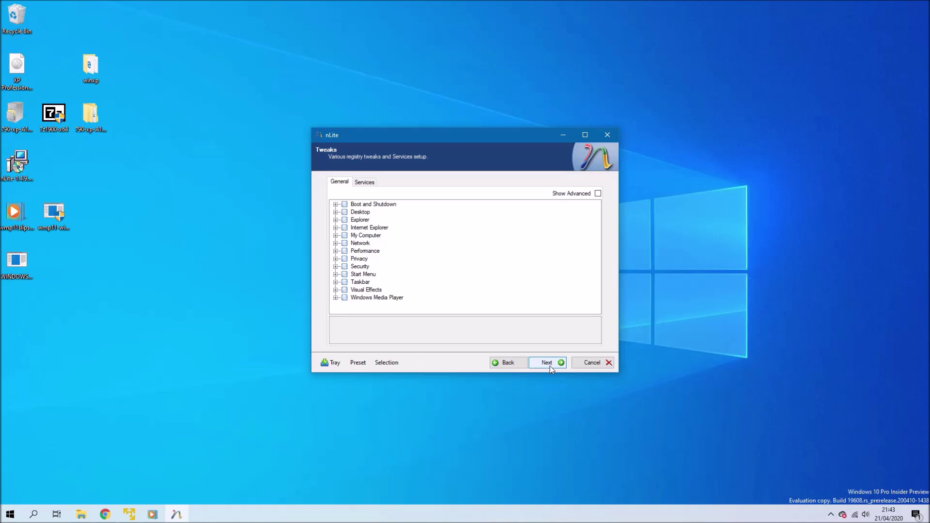
{"action": "left_click", "coordinate": [335, 275]}
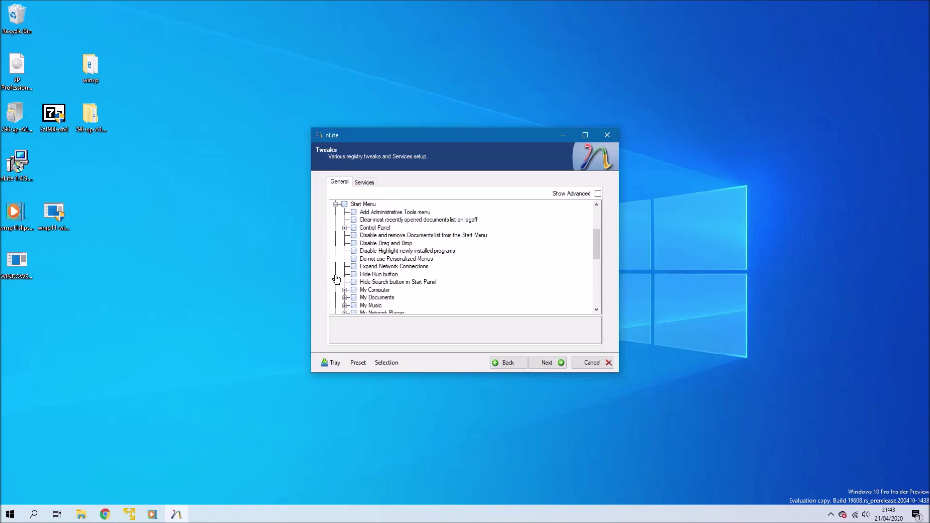
{"action": "scroll", "coordinate": [372, 273], "scroll_direction": "down", "scroll_amount": 2}
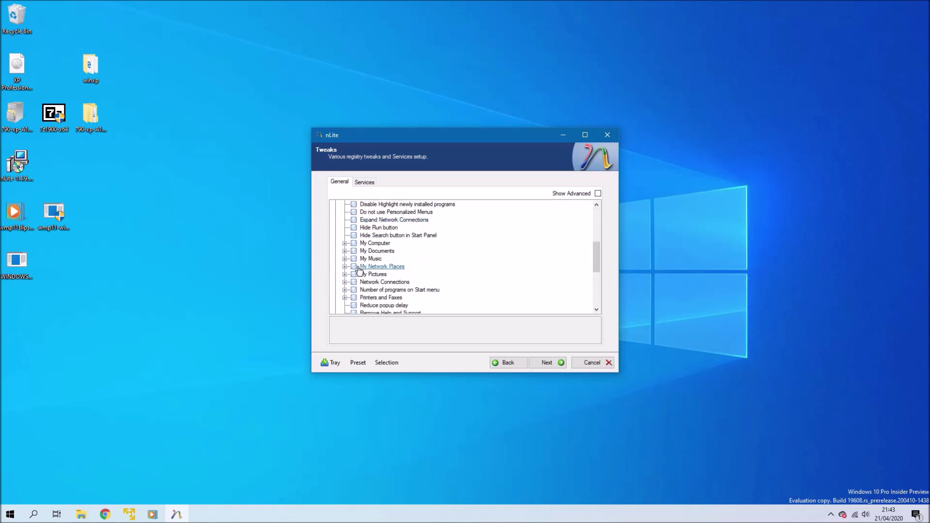
{"action": "left_click", "coordinate": [345, 243]}
{"action": "left_click", "coordinate": [364, 251]}
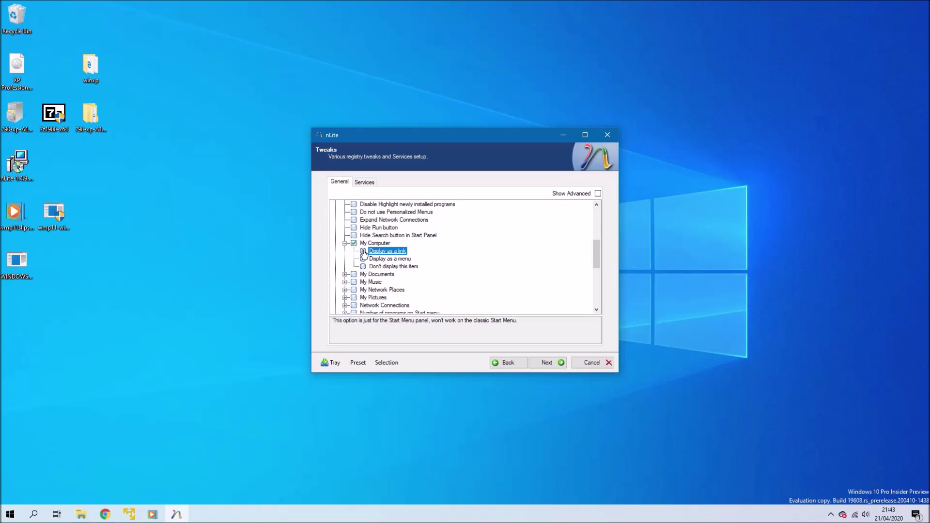
{"action": "left_click", "coordinate": [346, 275]}
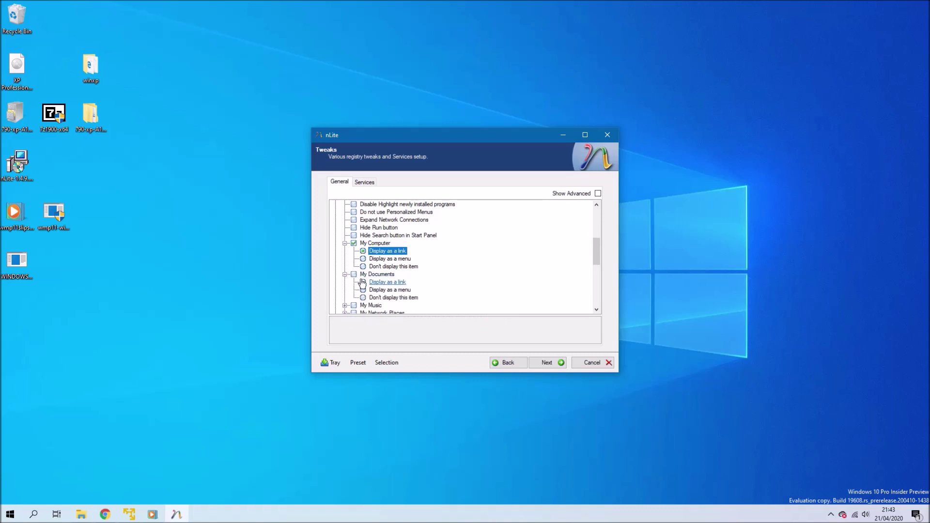
{"action": "left_click", "coordinate": [363, 282]}
Show My Music and My Pictures as links and hide My Network Places
{"action": "scroll", "coordinate": [355, 278], "scroll_direction": "down", "scroll_amount": 2}
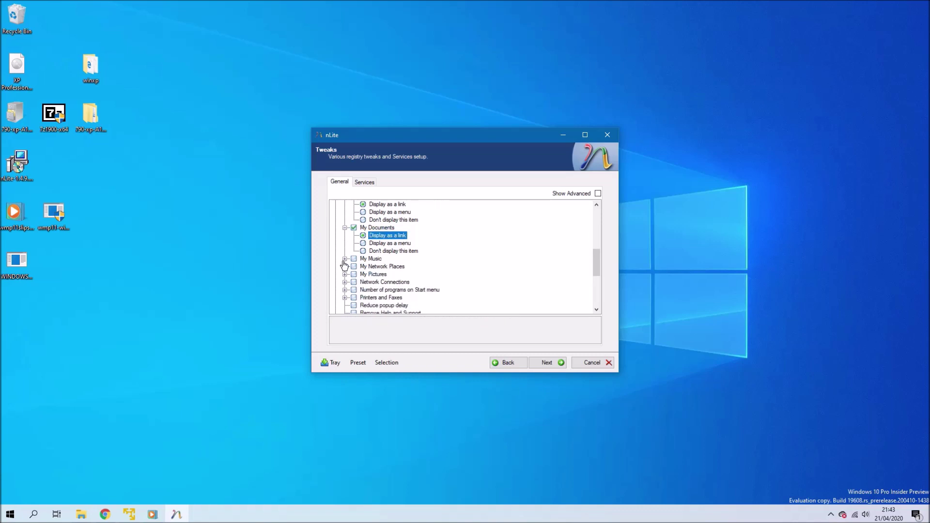
{"action": "left_click", "coordinate": [345, 258]}
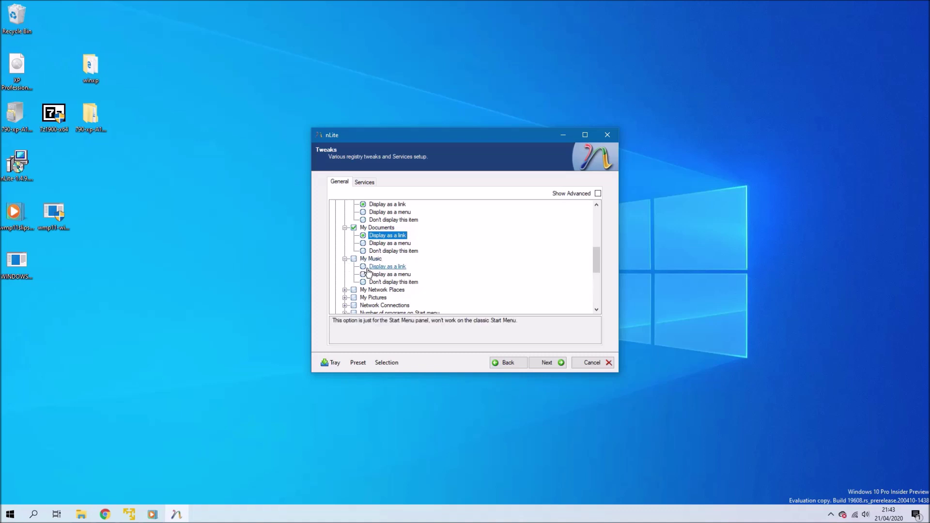
{"action": "left_click", "coordinate": [367, 269]}
{"action": "scroll", "coordinate": [356, 261], "scroll_direction": "down", "scroll_amount": 2}
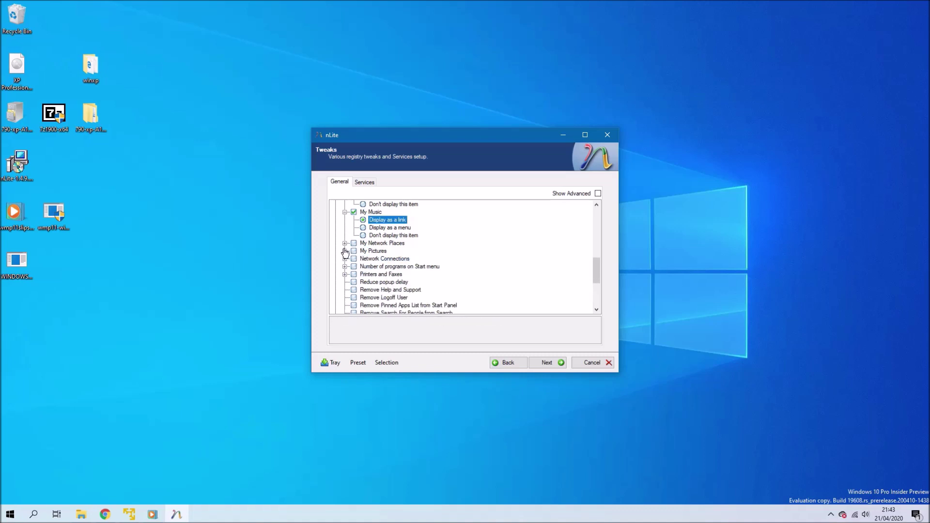
{"action": "left_click", "coordinate": [344, 243]}
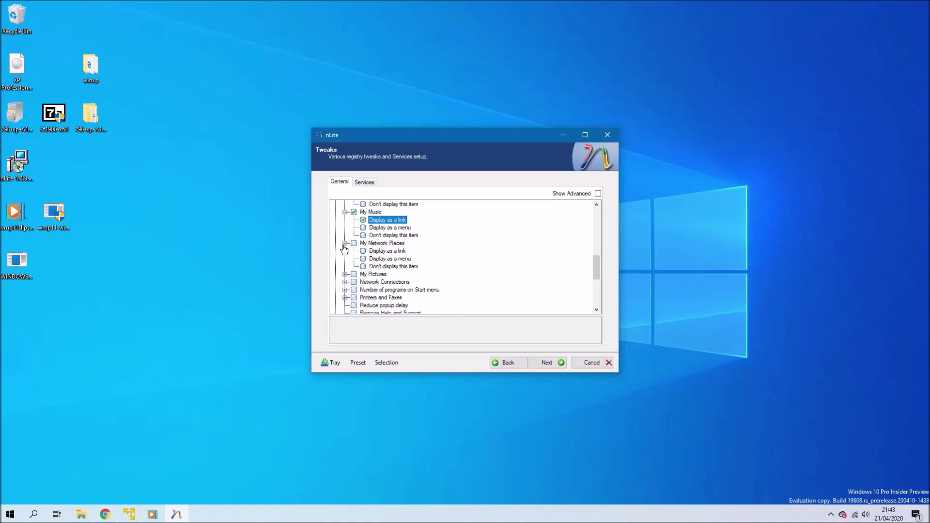
{"action": "left_click", "coordinate": [365, 267]}
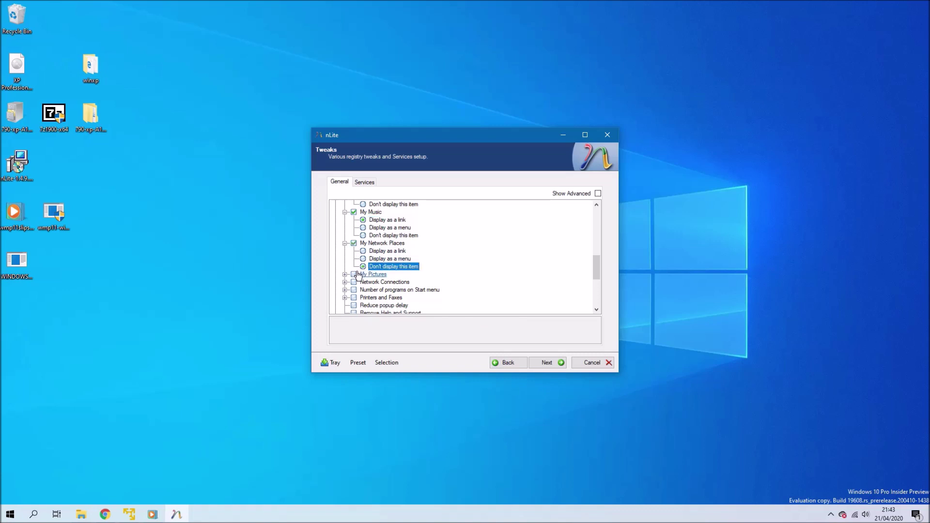
{"action": "left_click", "coordinate": [344, 275]}
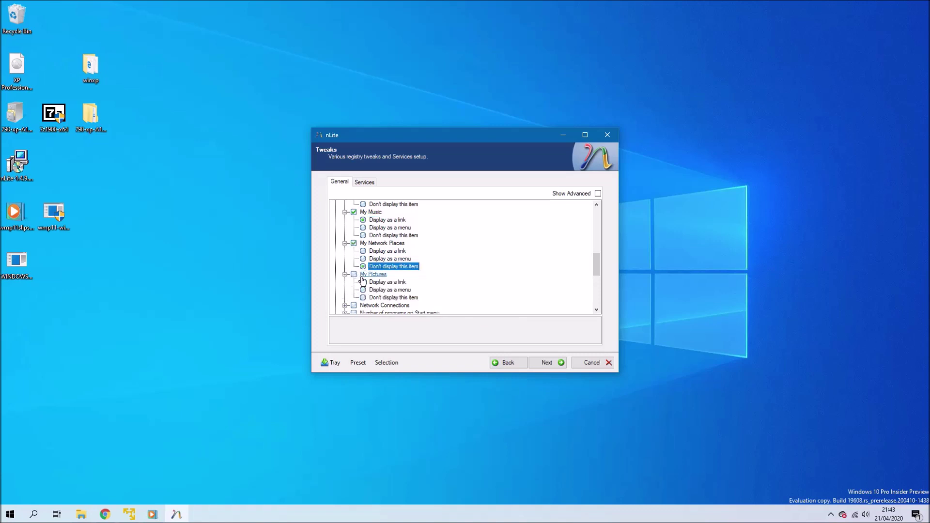
{"action": "left_click", "coordinate": [363, 282]}
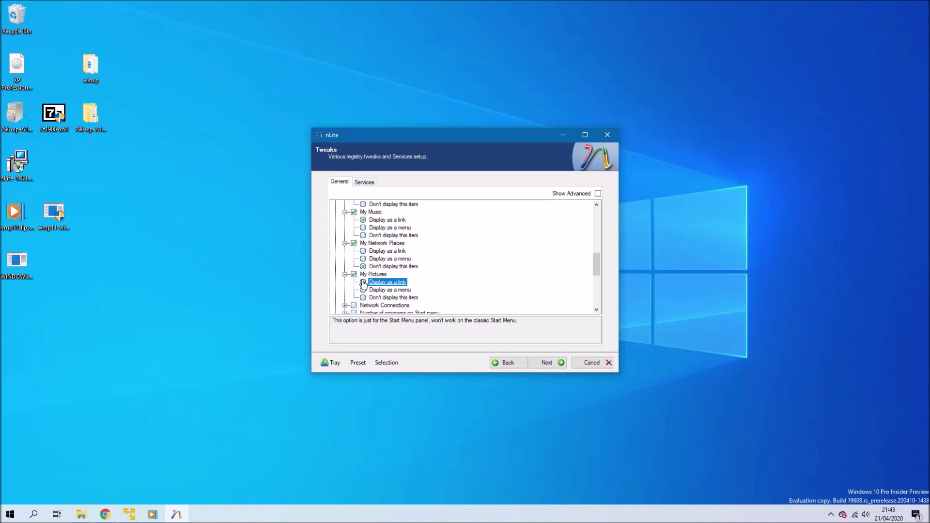
{"action": "scroll", "coordinate": [409, 280], "scroll_direction": "down", "scroll_amount": 2}
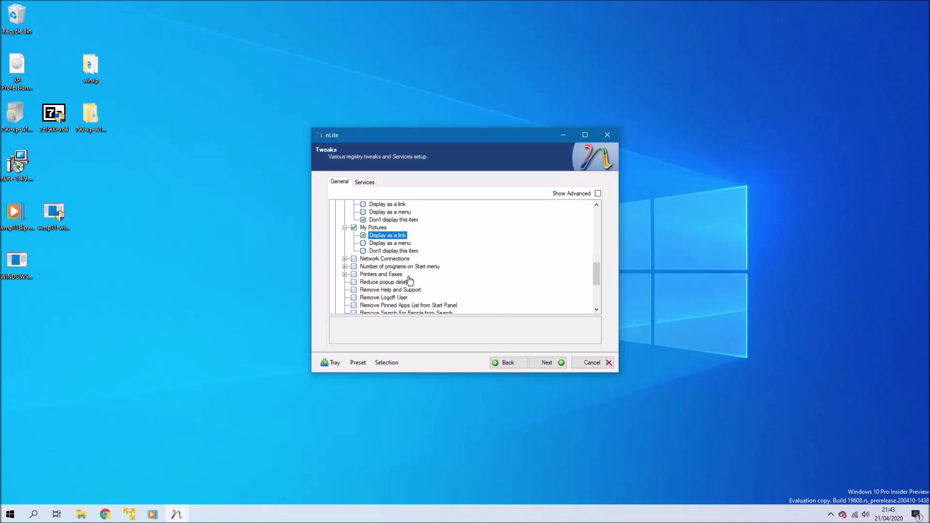
Turn on Reduce popup delay and set the Start menu program count to 30
{"action": "left_click", "coordinate": [353, 282]}
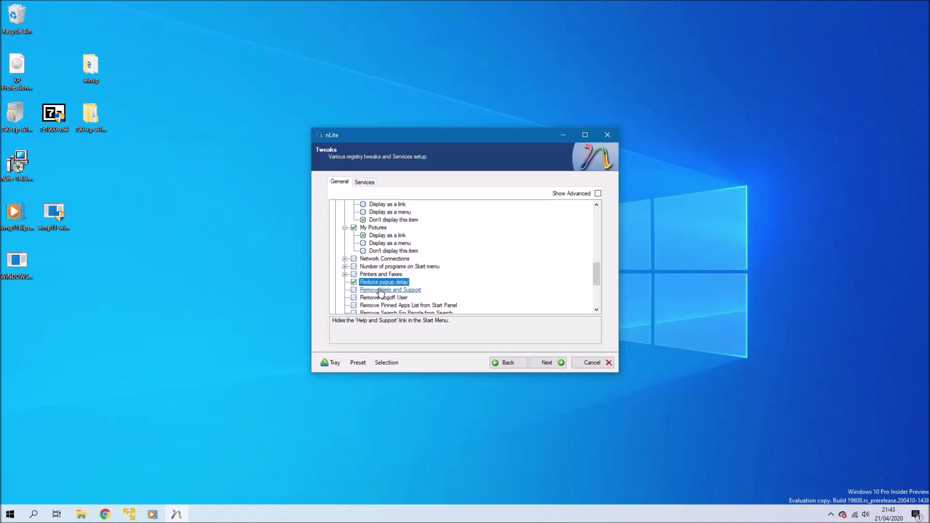
{"action": "left_click", "coordinate": [345, 266]}
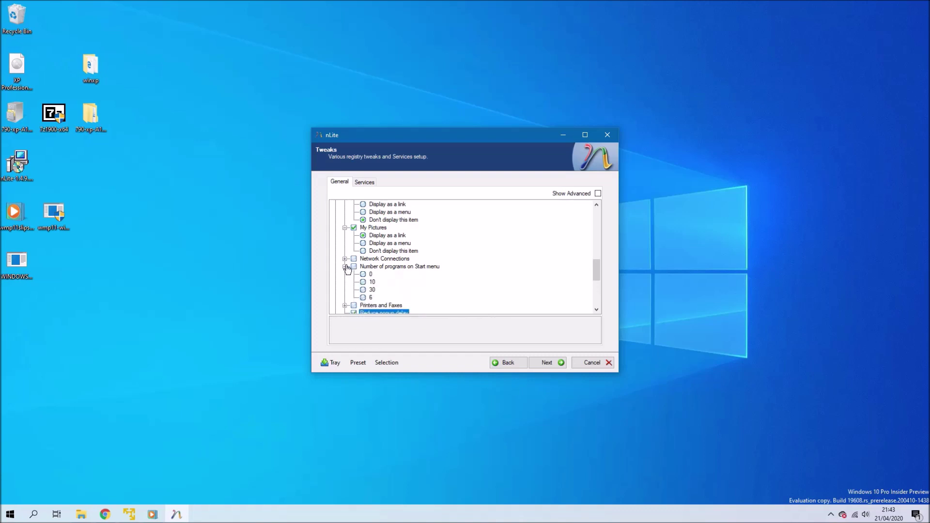
{"action": "left_click", "coordinate": [360, 290]}
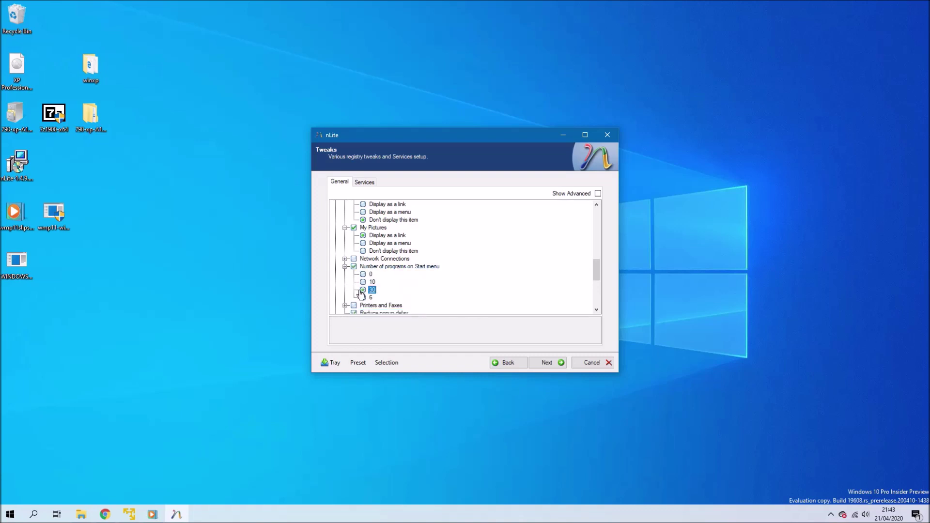
{"action": "scroll", "coordinate": [360, 293], "scroll_direction": "down", "scroll_amount": 5}
{"action": "scroll", "coordinate": [360, 294], "scroll_direction": "down", "scroll_amount": 1}
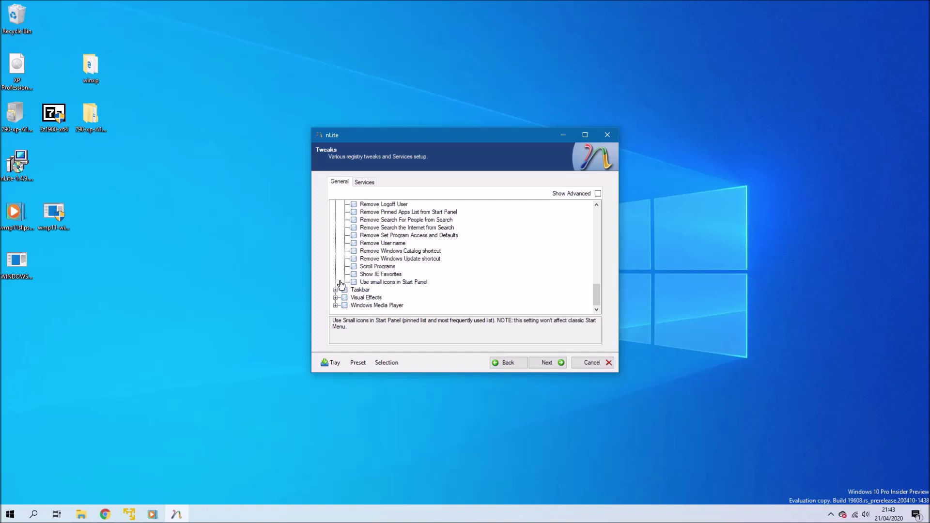
Enable the Disable Windows Tour popup and Disable Hide inactive icons taskbar tweaks
{"action": "left_click", "coordinate": [336, 290]}
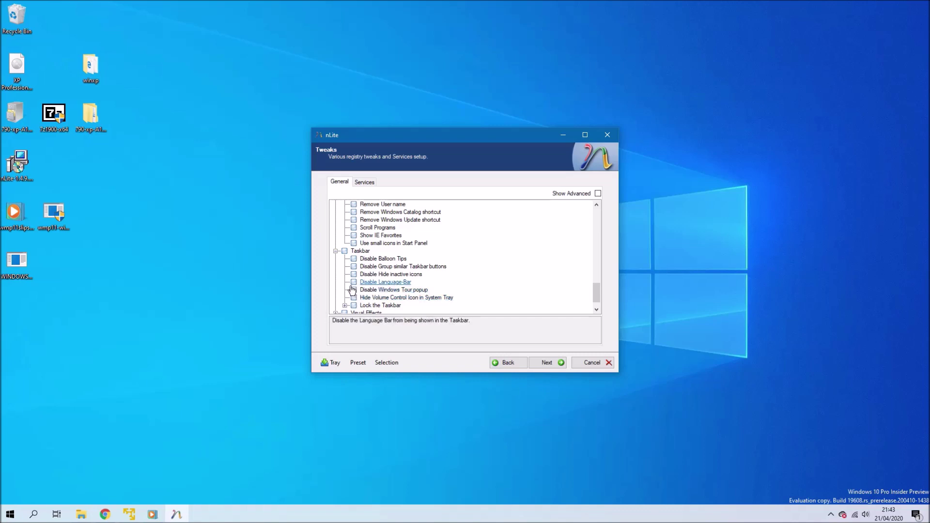
{"action": "left_click", "coordinate": [353, 290]}
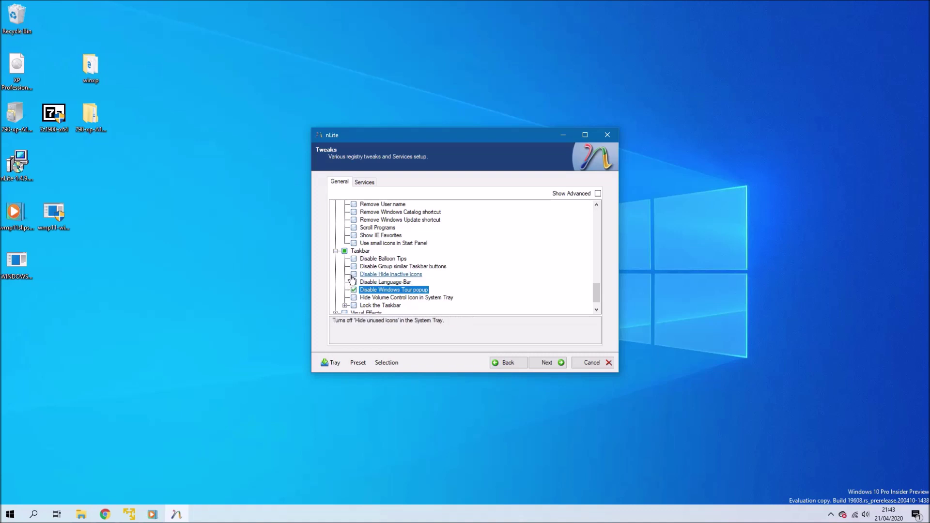
{"action": "left_click", "coordinate": [353, 274]}
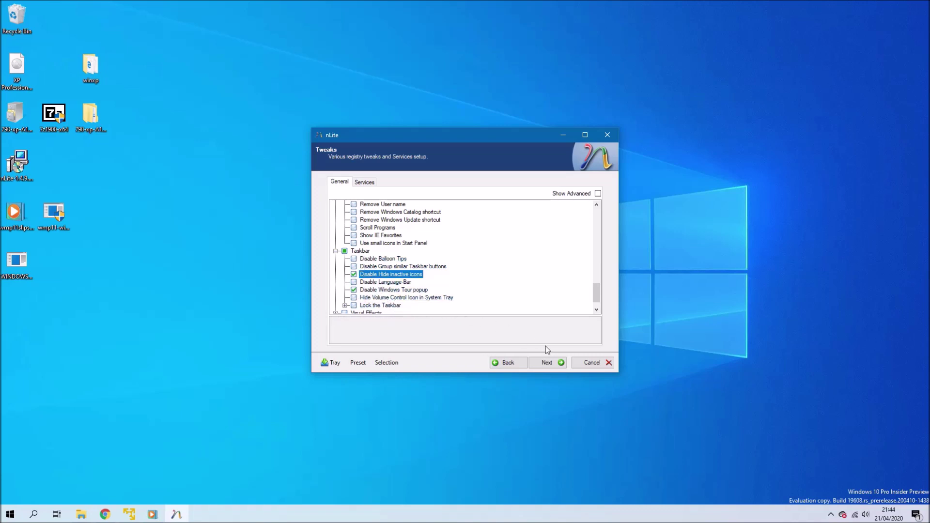
{"action": "left_click", "coordinate": [547, 364]}
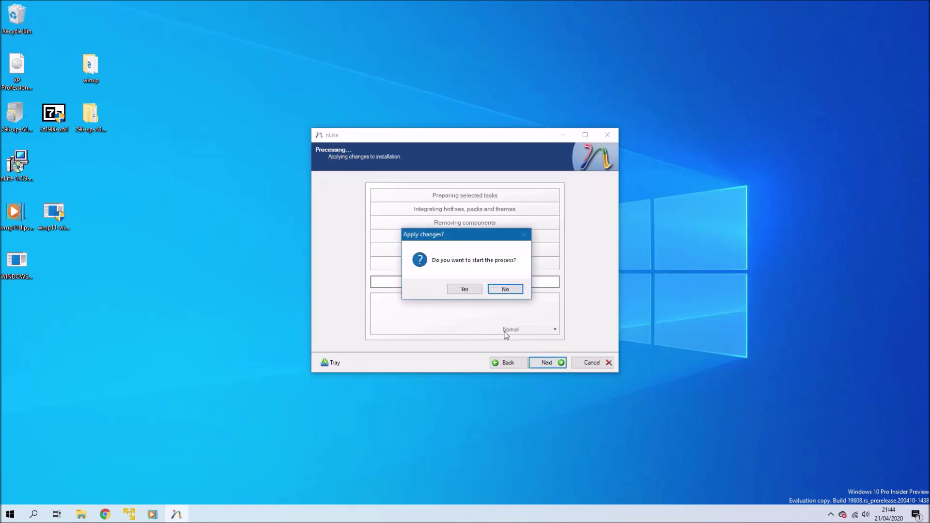
Apply all changes to the XP source files and proceed to the Bootable ISO page
{"action": "left_click", "coordinate": [466, 292]}
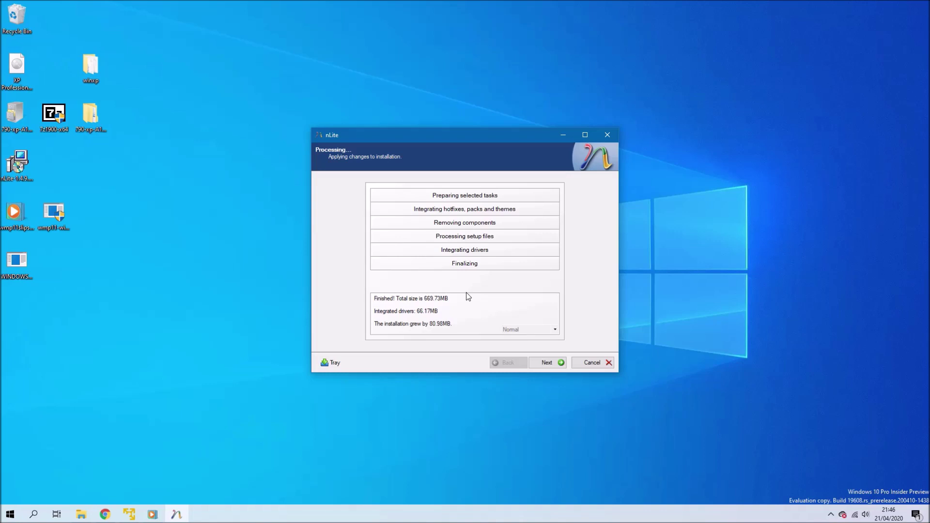
{"action": "left_click", "coordinate": [537, 364]}
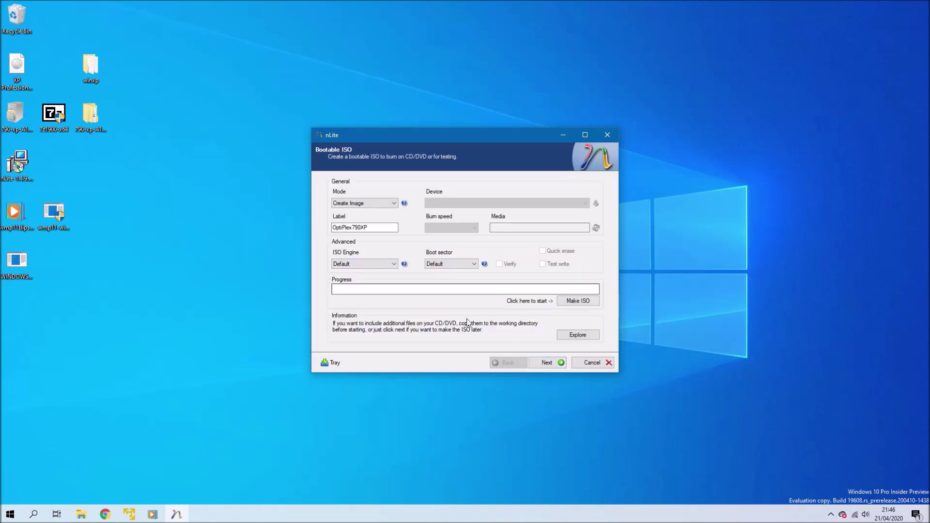
Save the OptiPlex790XP-labelled ISO to the Desktop as 'XP Professional x86 SP3 OptiPlex 790'
{"action": "left_click_drag", "start_coordinate": [382, 227], "coordinate": [324, 226]}
{"action": "right_click", "coordinate": [342, 231]}
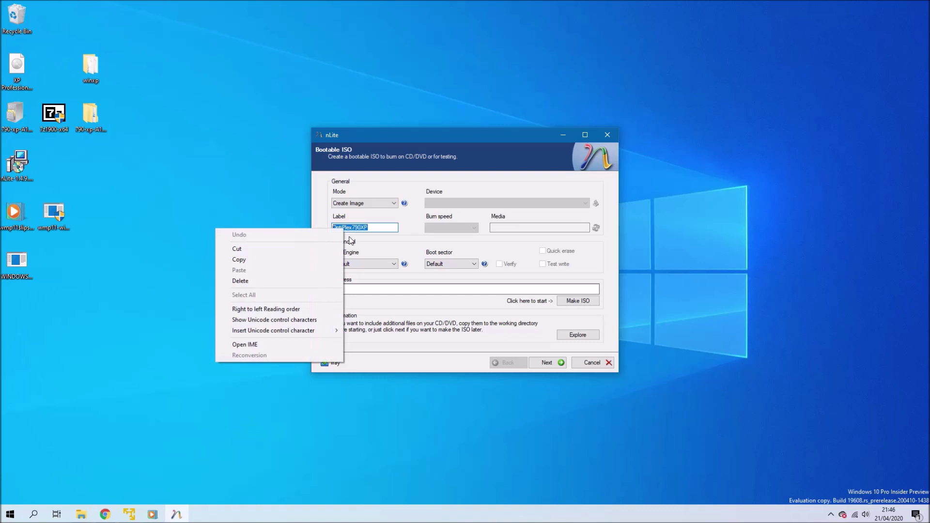
{"action": "left_click", "coordinate": [321, 259]}
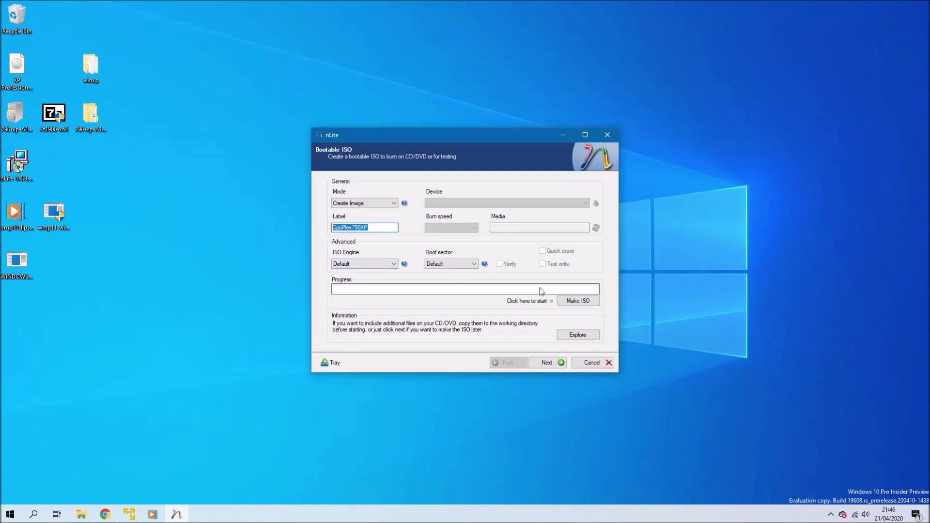
{"action": "left_click", "coordinate": [572, 301]}
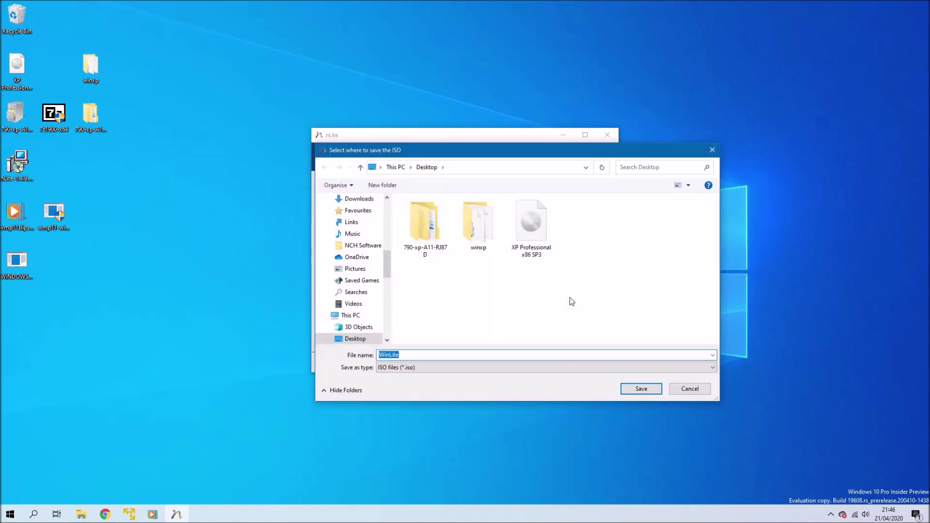
{"action": "left_click", "coordinate": [532, 252]}
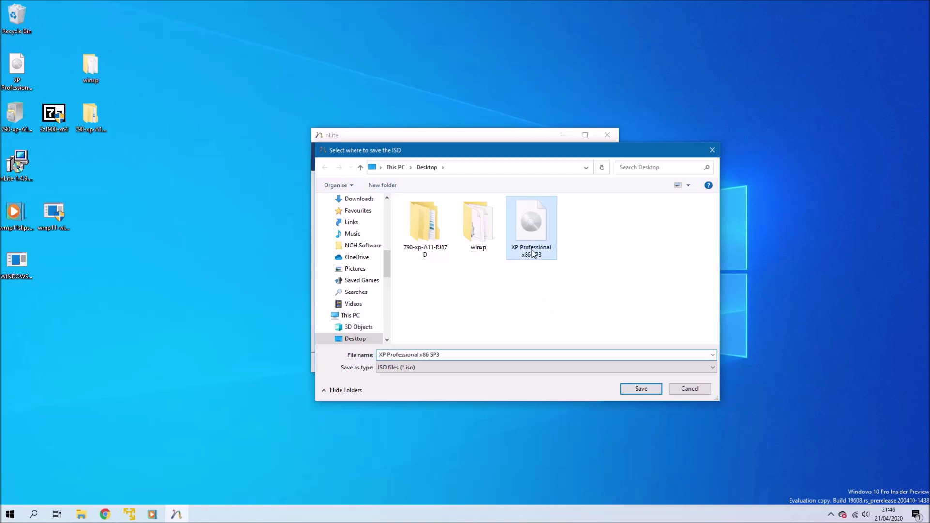
{"action": "left_click", "coordinate": [525, 356]}
{"action": "left_click", "coordinate": [524, 356]}
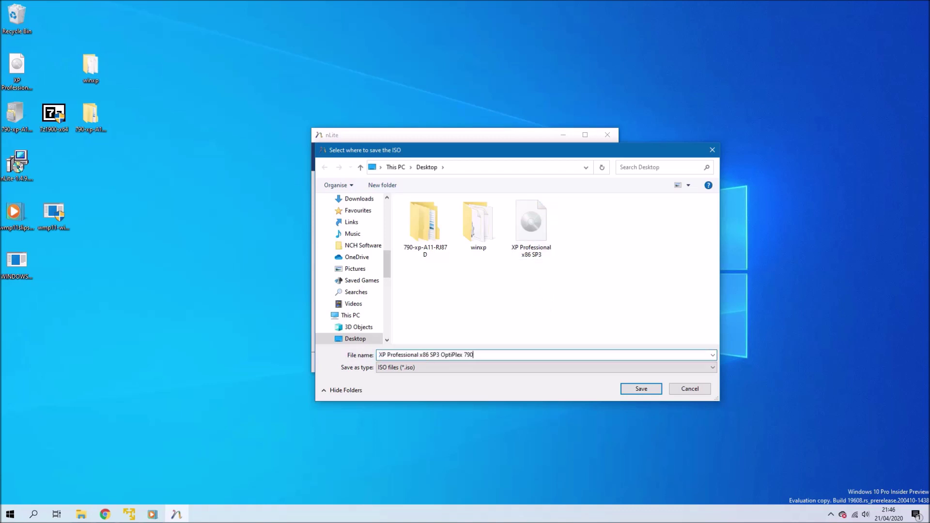
{"action": "left_click", "coordinate": [638, 387]}
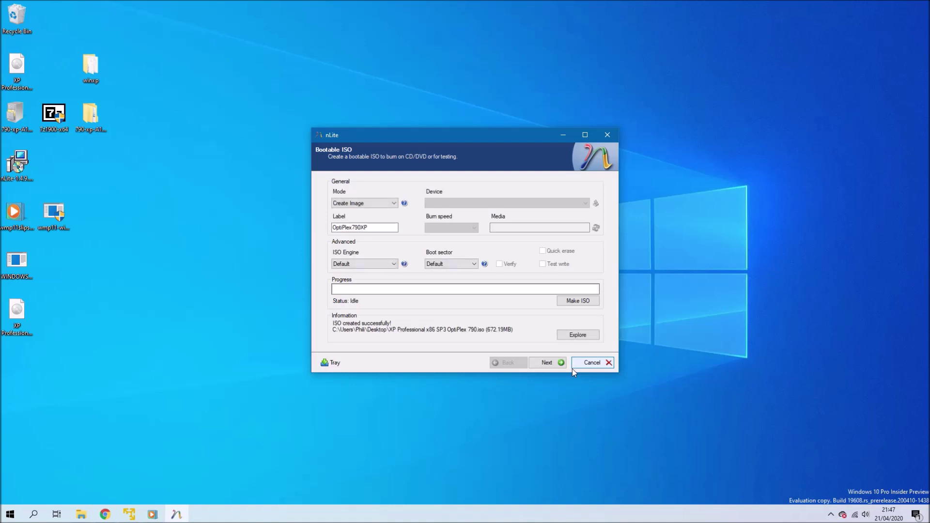
Close nLite and start a new virtual machine in VMware Workstation 15 Player
{"action": "left_click", "coordinate": [545, 362]}
{"action": "left_click", "coordinate": [545, 362]}
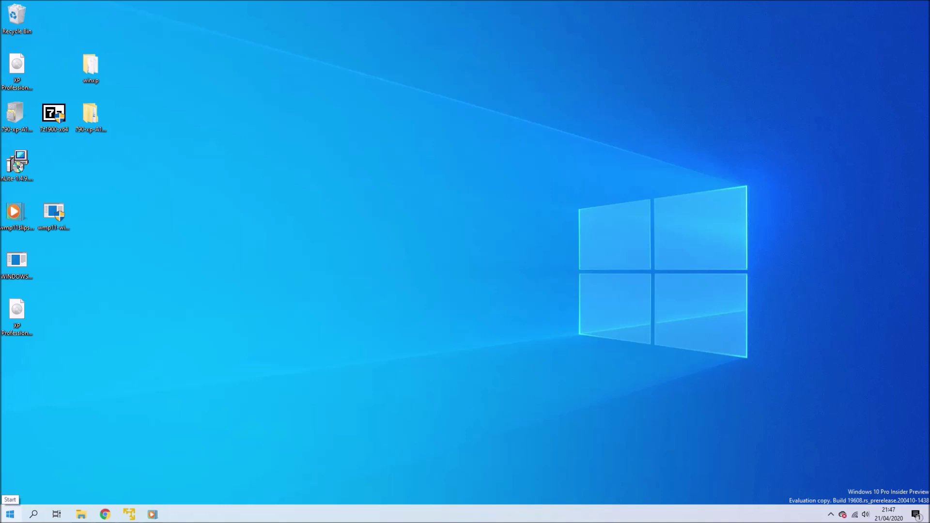
{"action": "left_click", "coordinate": [128, 514]}
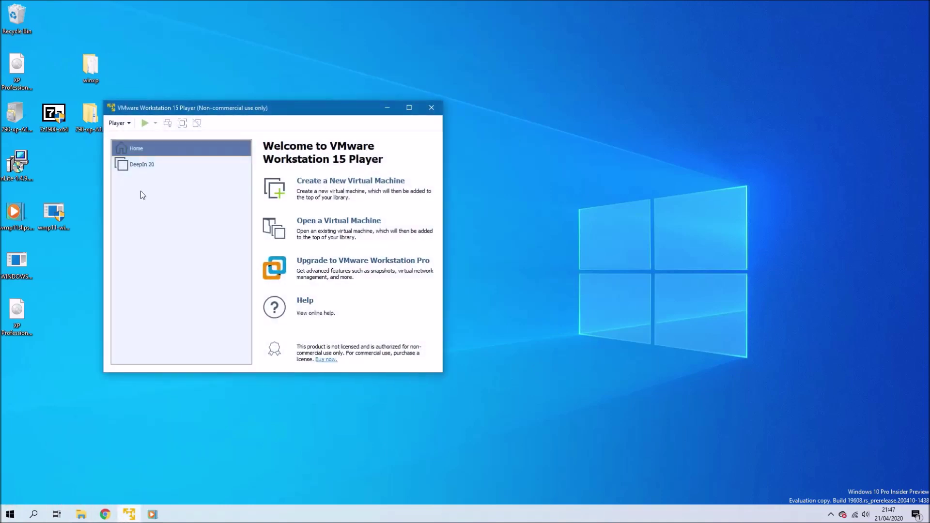
{"action": "left_click", "coordinate": [123, 127]}
{"action": "mouse_move", "coordinate": [142, 141]}
{"action": "left_click", "coordinate": [249, 139]}
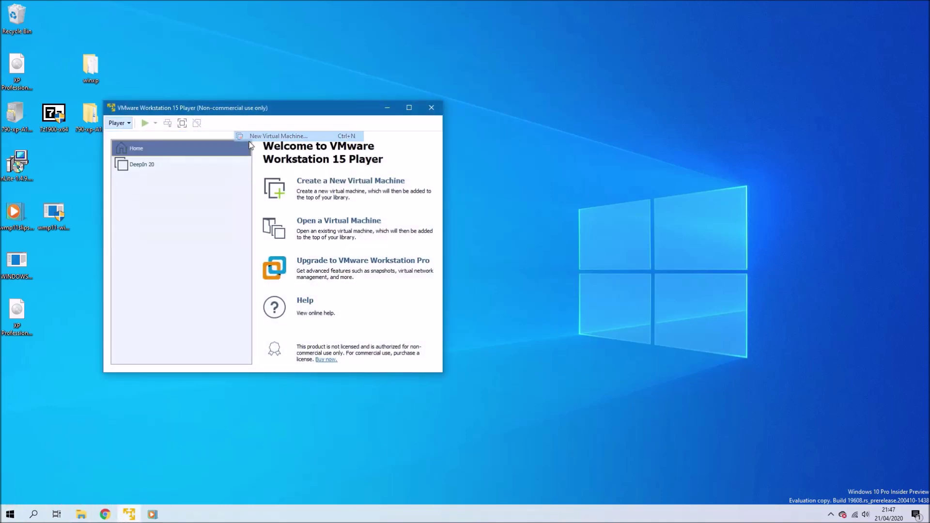
Create a Windows XP Professional guest with the default name and a 120 GB disk
{"action": "left_click", "coordinate": [316, 332]}
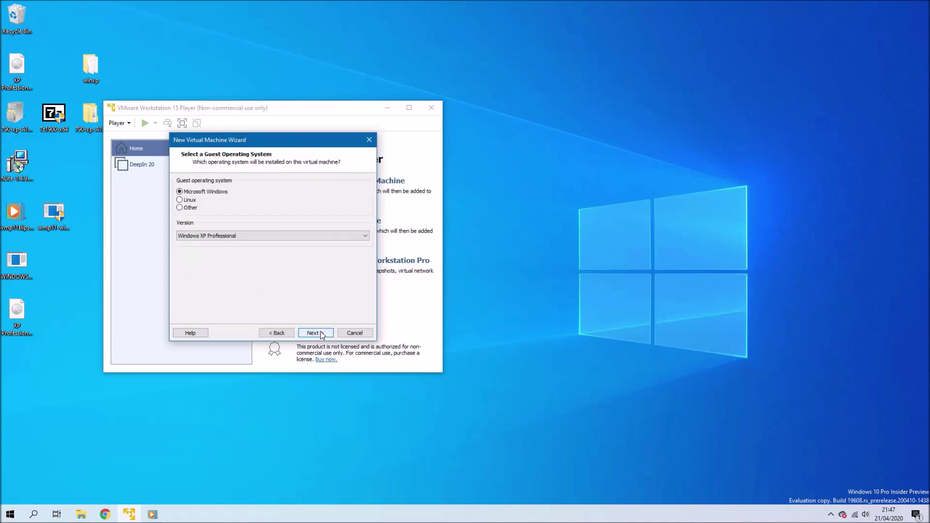
{"action": "left_click", "coordinate": [318, 332]}
{"action": "left_click", "coordinate": [316, 333]}
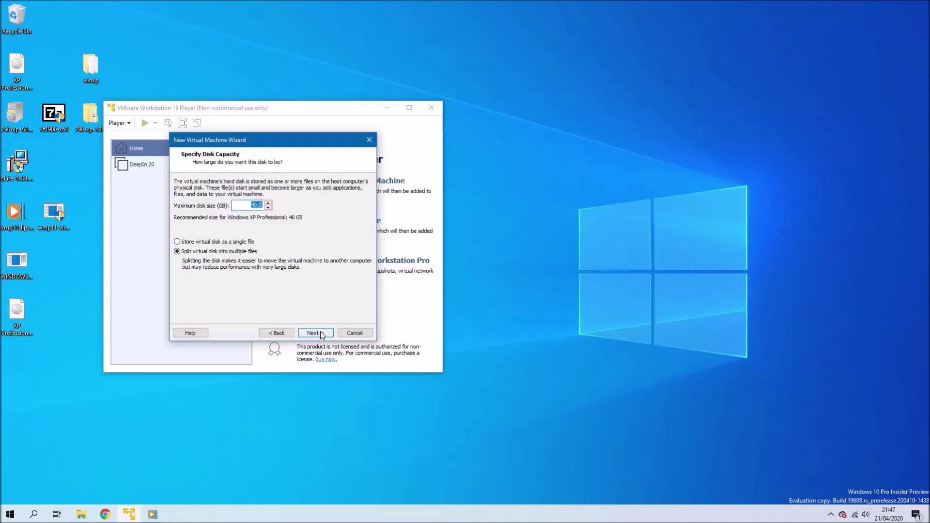
{"action": "type", "text": "120"}
{"action": "left_click", "coordinate": [316, 333]}
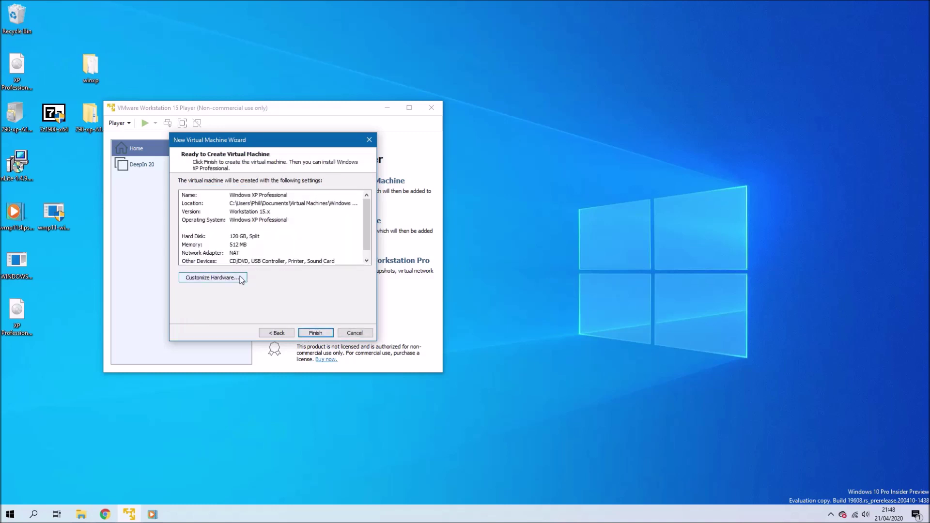
Give the virtual machine 4 GB of memory and 2 processor cores
{"action": "left_click", "coordinate": [212, 278]}
{"action": "left_click", "coordinate": [301, 185]}
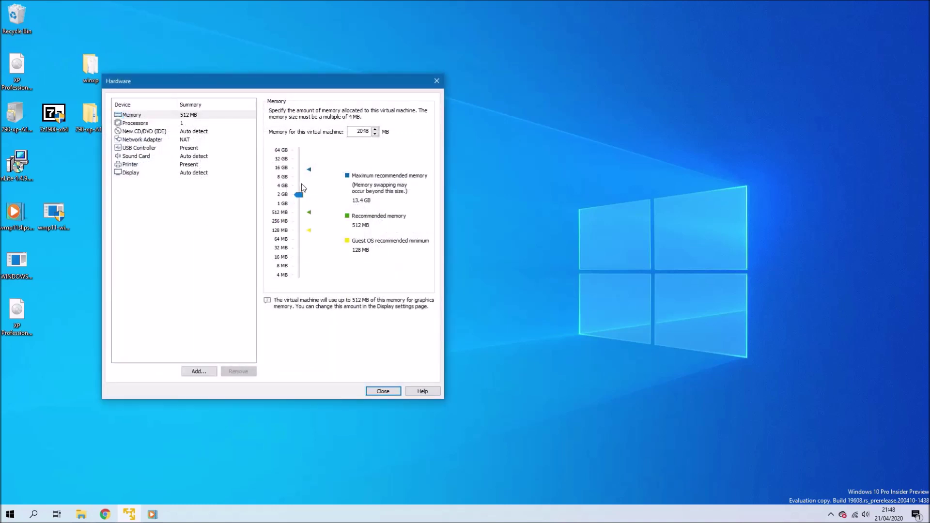
{"action": "left_click", "coordinate": [186, 124]}
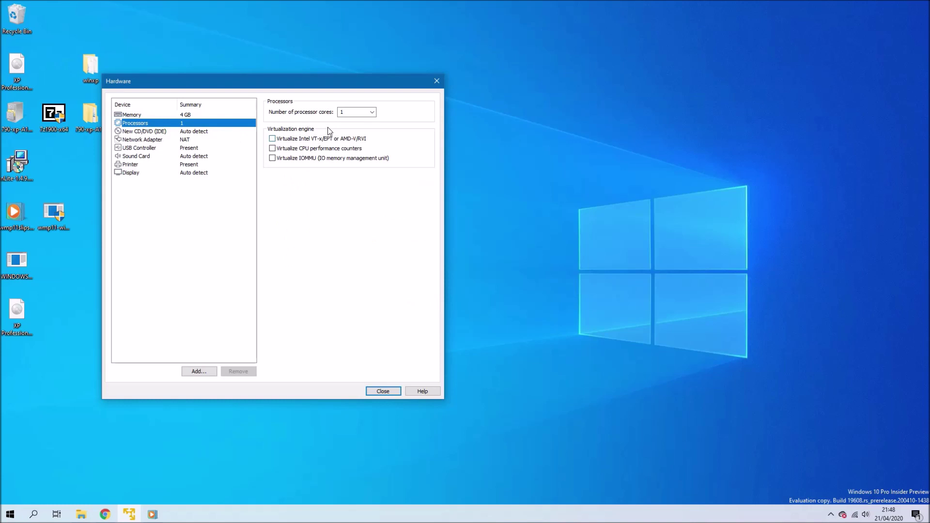
{"action": "left_click", "coordinate": [371, 112]}
{"action": "left_click", "coordinate": [370, 127]}
Attach the new XP ISO to the CD/DVD drive and stop the network connecting at power on
{"action": "left_click", "coordinate": [219, 133]}
{"action": "left_click", "coordinate": [300, 169]}
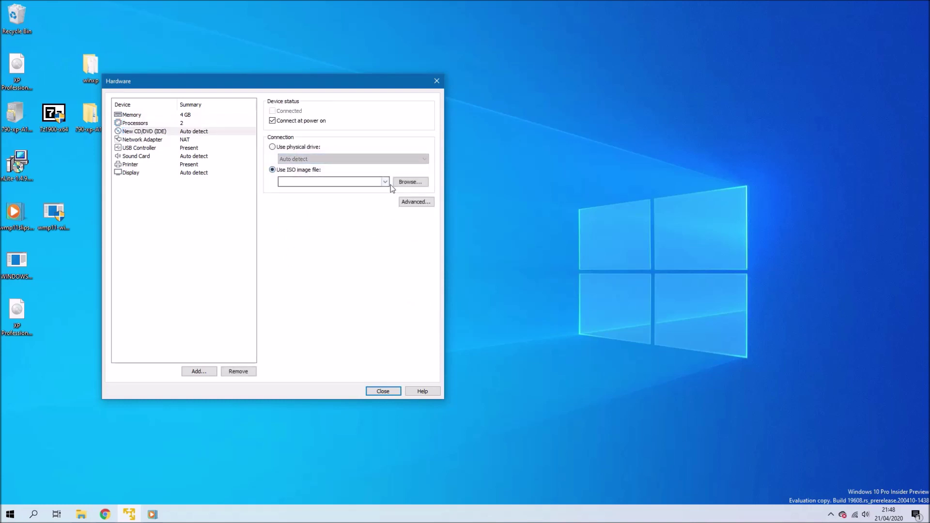
{"action": "left_click", "coordinate": [397, 184]}
{"action": "double_click", "coordinate": [338, 184]}
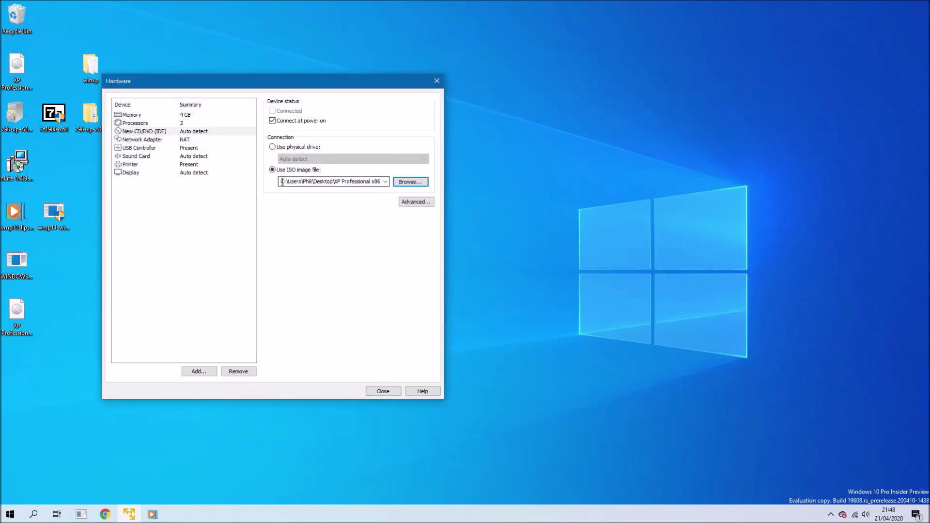
{"action": "left_click", "coordinate": [189, 140]}
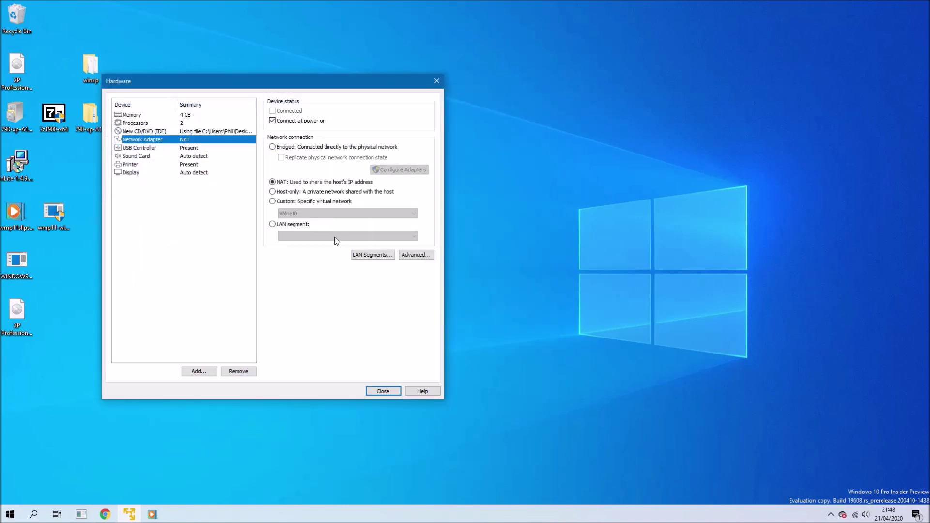
{"action": "left_click", "coordinate": [326, 124]}
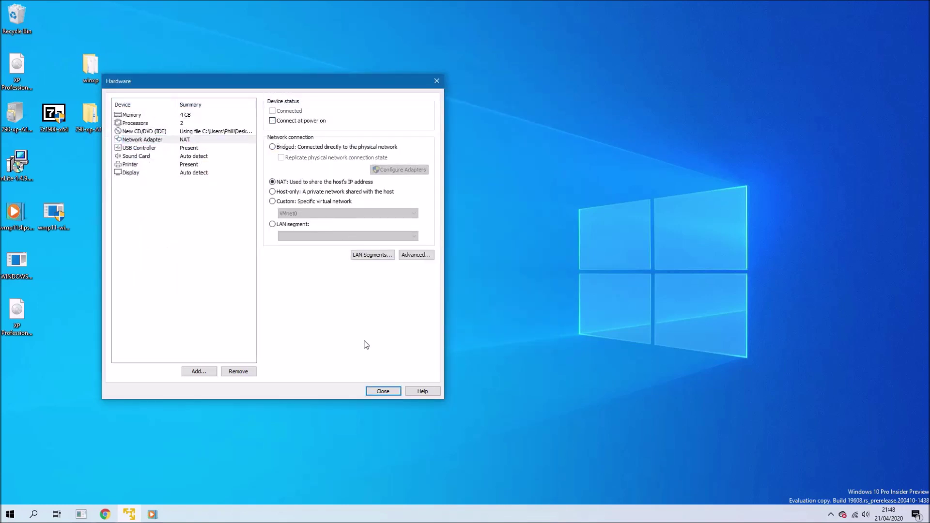
Change the display graphics memory size, finish the wizard and power on the VM
{"action": "left_click", "coordinate": [211, 149]}
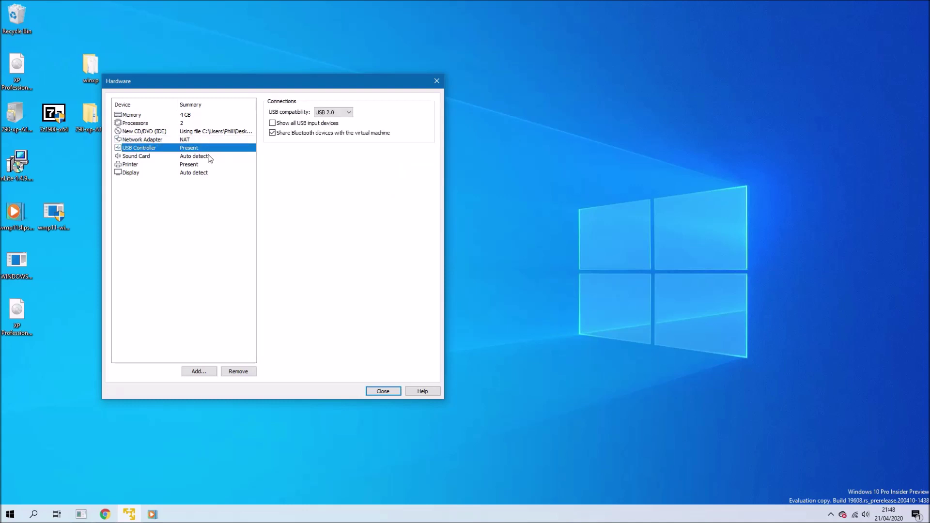
{"action": "key", "text": "Down"}
{"action": "key", "text": "Down"}
{"action": "key", "text": "Down"}
{"action": "left_click", "coordinate": [312, 234]}
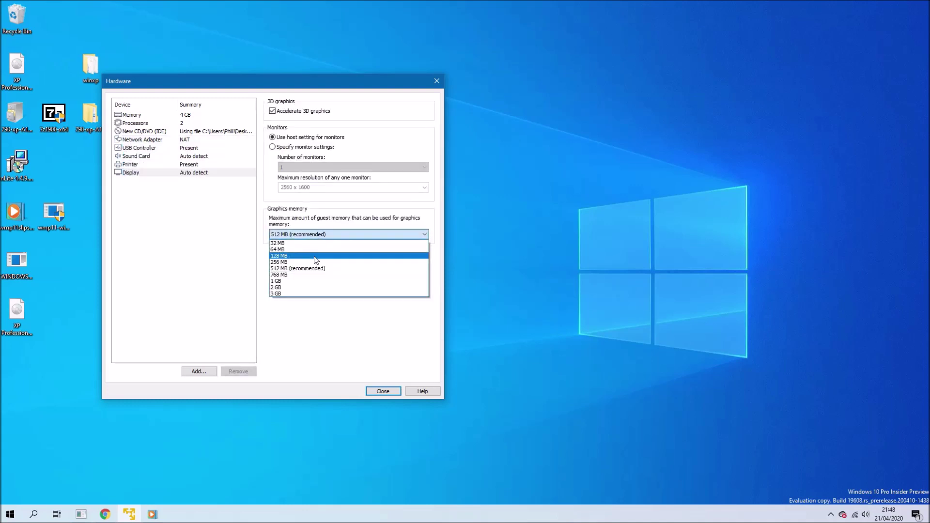
{"action": "left_click", "coordinate": [309, 284]}
{"action": "left_click", "coordinate": [383, 391]}
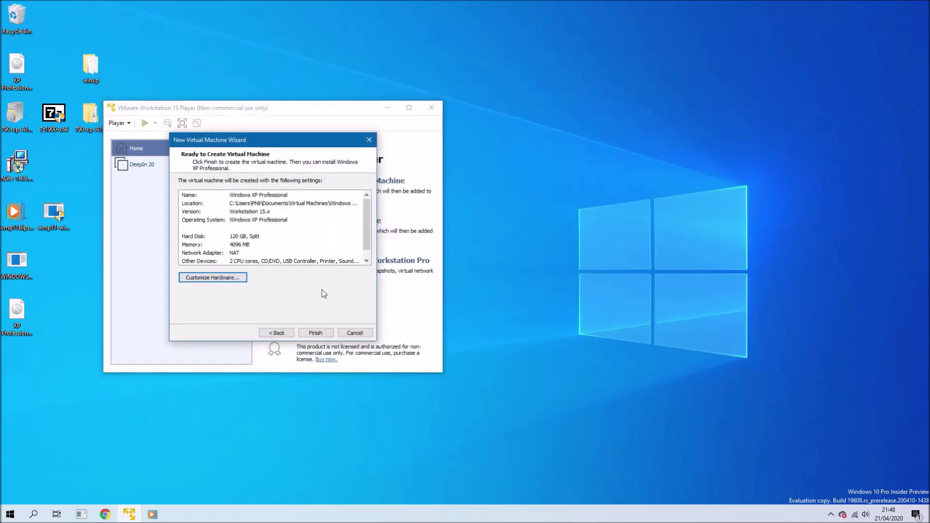
{"action": "left_click", "coordinate": [315, 333]}
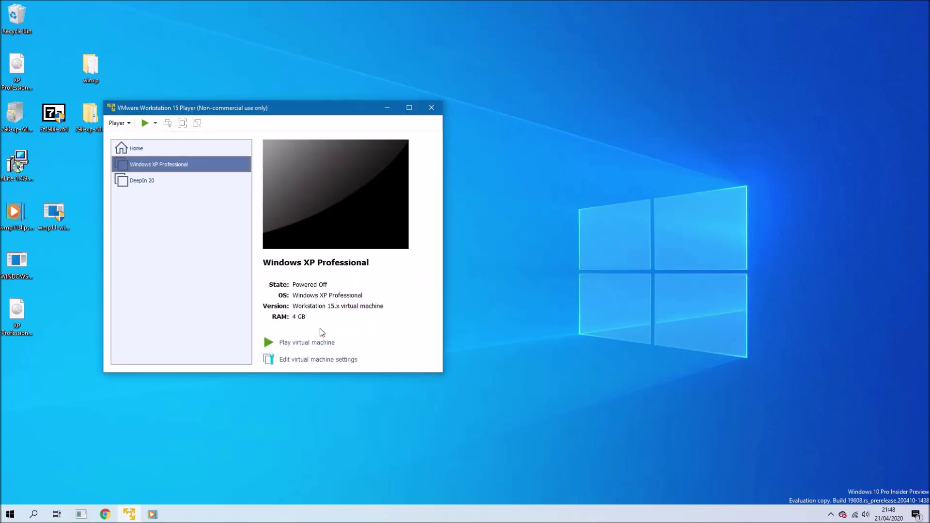
{"action": "left_click", "coordinate": [315, 341]}
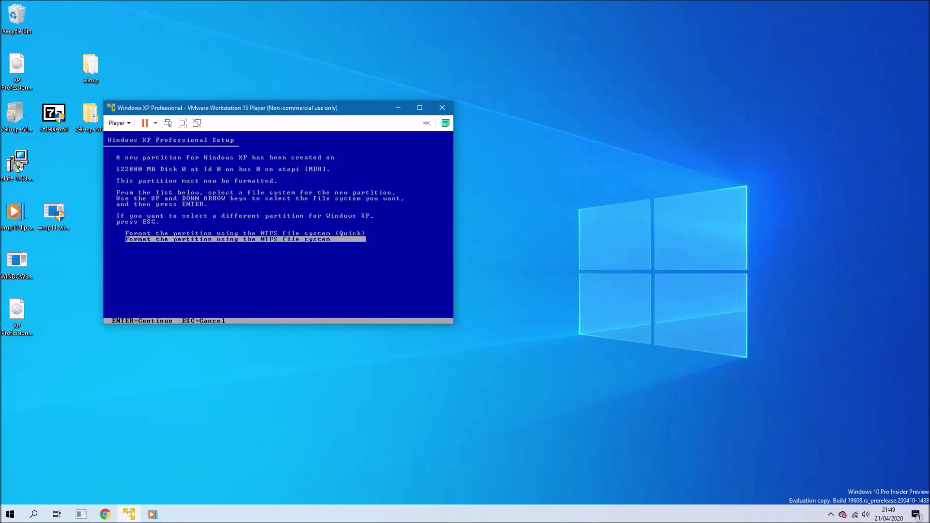
Install XP in the VM with a full NTFS format, confirm SP3, and turn the guest off
{"action": "key", "text": "Return"}
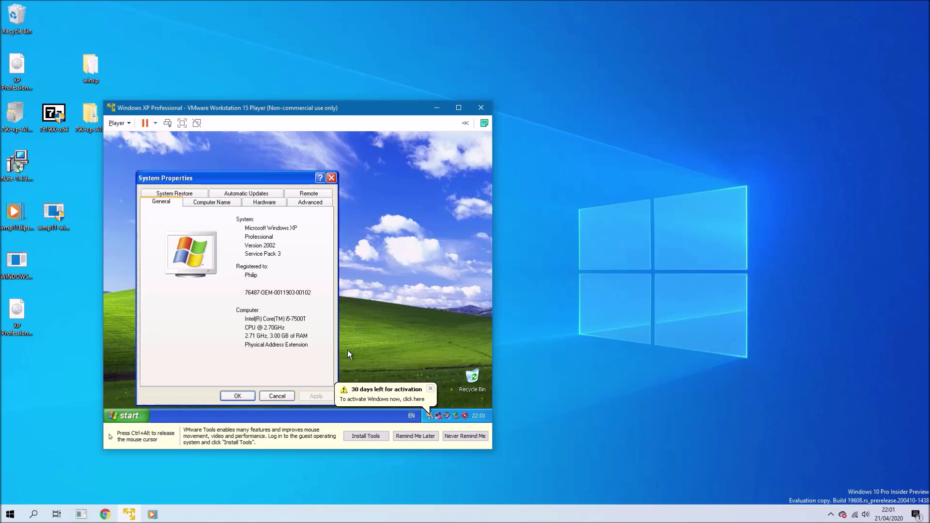
{"action": "left_click", "coordinate": [126, 416]}
{"action": "left_click", "coordinate": [247, 384]}
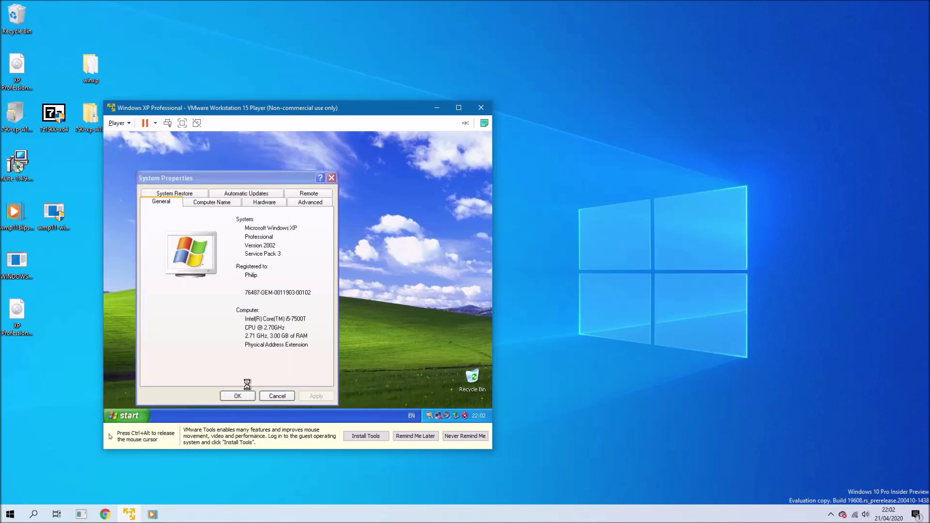
{"action": "left_click", "coordinate": [298, 248]}
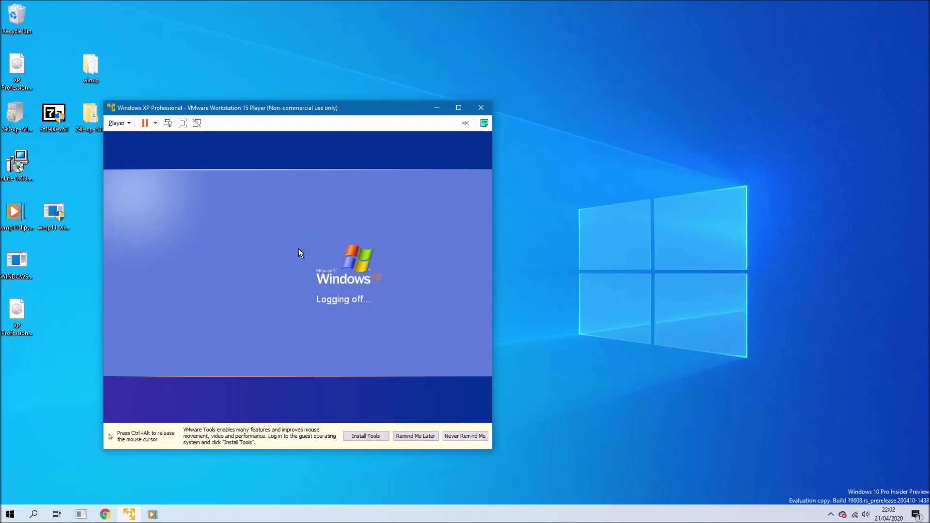
{"action": "key", "text": "ctrl+alt"}
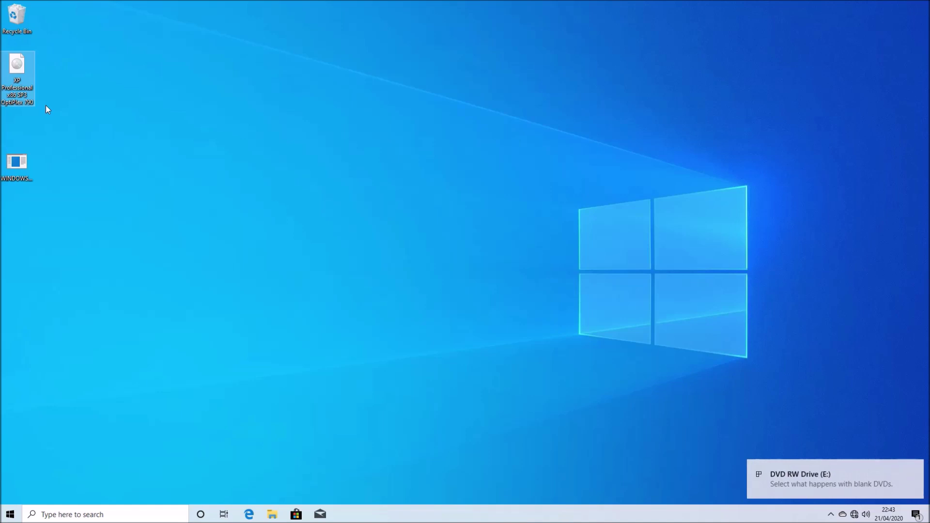
Burn 'XP Professional x86 SP3 OptiPlex 790.iso' to DVD with Windows Disc Image Burner, then close it
{"action": "double_click", "coordinate": [24, 60]}
{"action": "right_click", "coordinate": [25, 60]}
{"action": "left_click", "coordinate": [84, 79]}
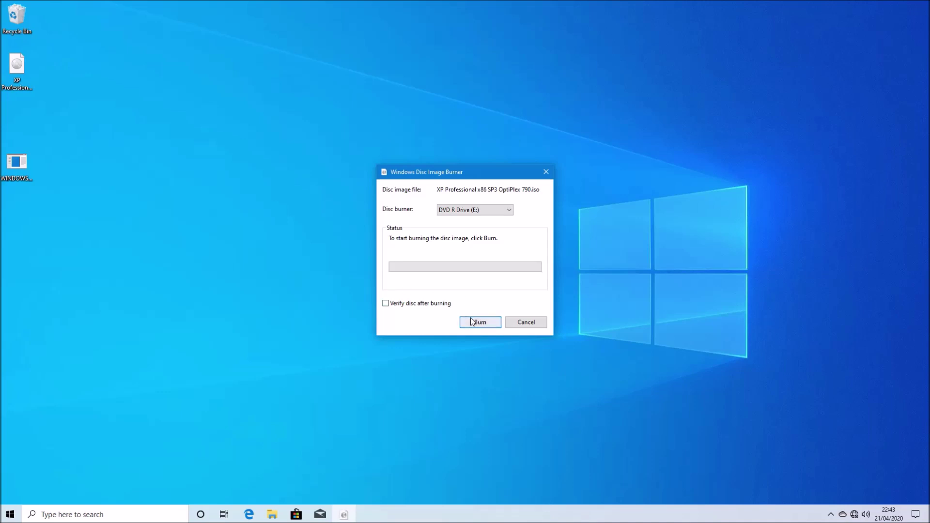
{"action": "left_click", "coordinate": [473, 323]}
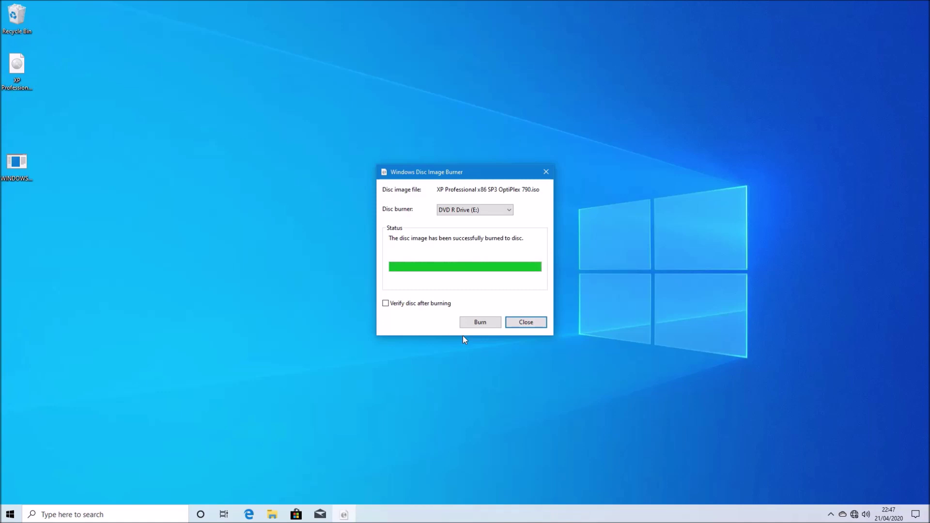
{"action": "left_click", "coordinate": [515, 321]}
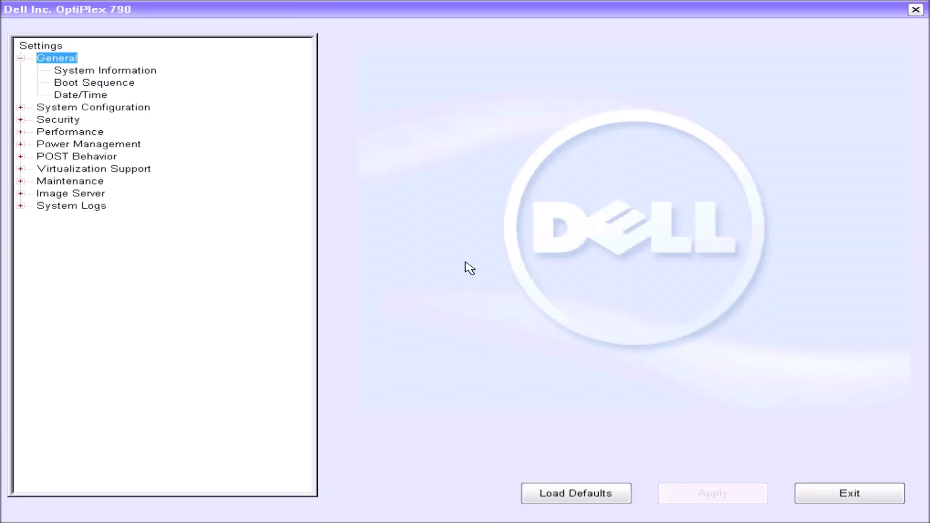
Leave the Boot Sequence boot list on Legacy, apply it, and show the Date/Time settings
{"action": "key", "text": "Down"}
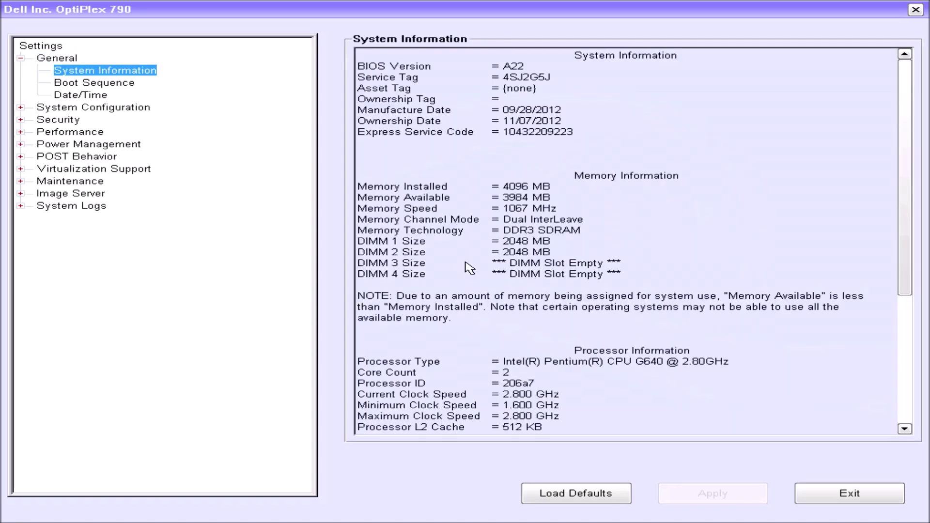
{"action": "key", "text": "Down"}
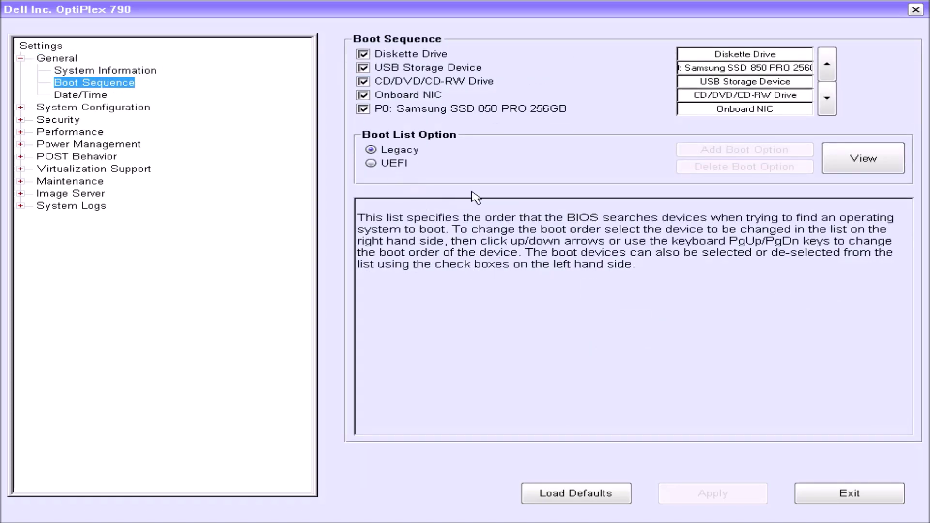
{"action": "left_click", "coordinate": [378, 166]}
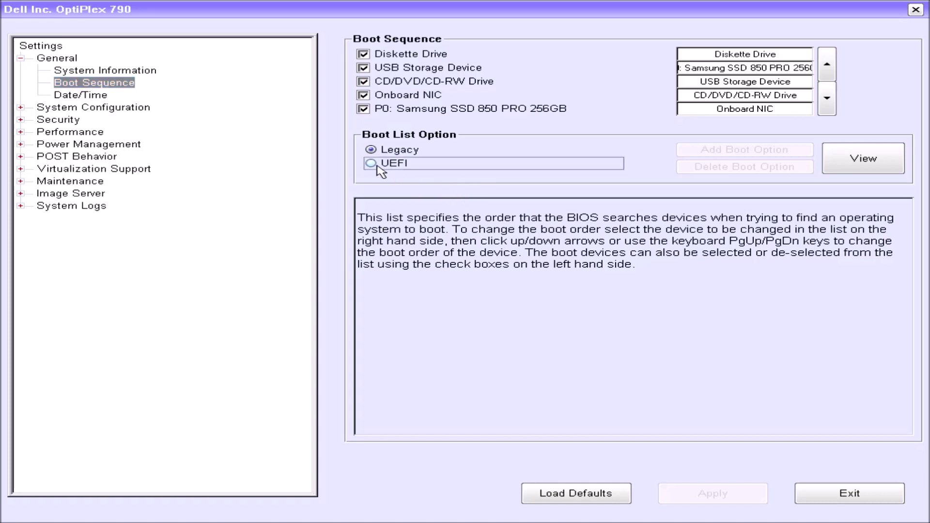
{"action": "left_click", "coordinate": [371, 150]}
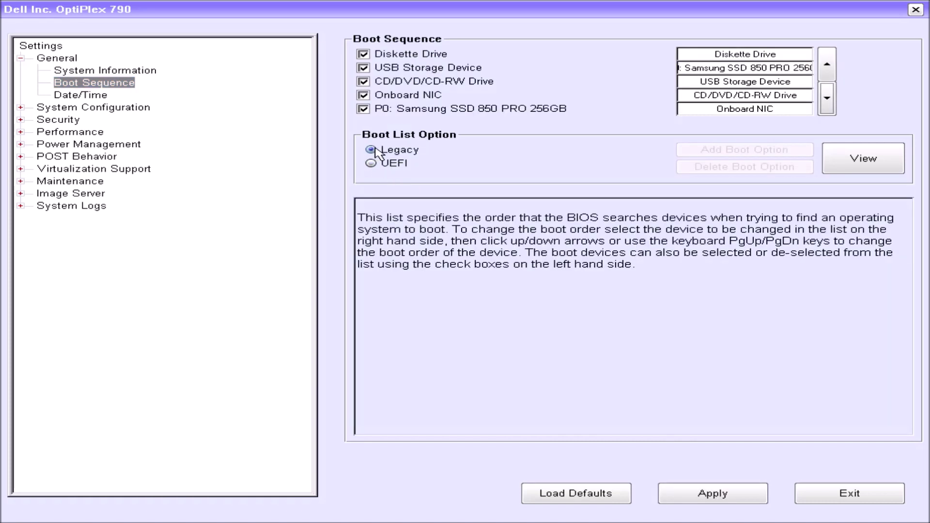
{"action": "left_click", "coordinate": [714, 496]}
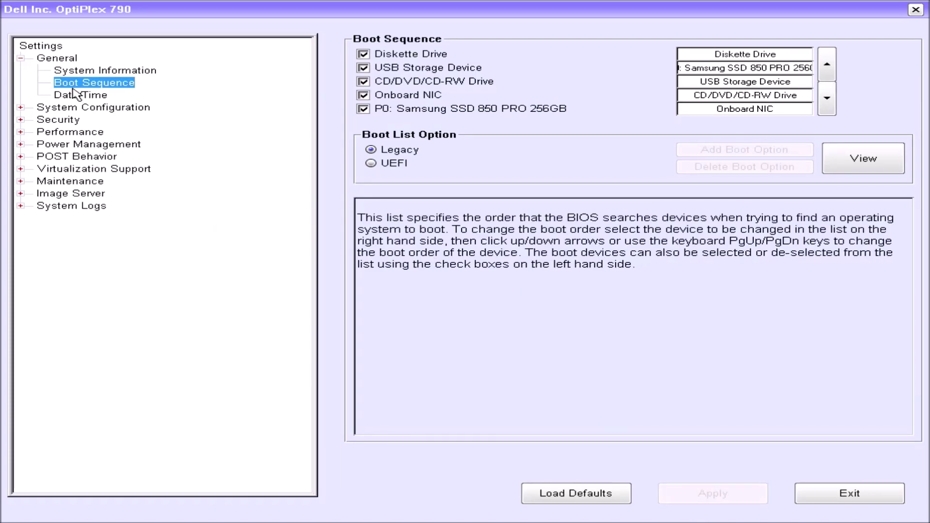
{"action": "key", "text": "Up"}
{"action": "key", "text": "Down"}
{"action": "left_click", "coordinate": [87, 95]}
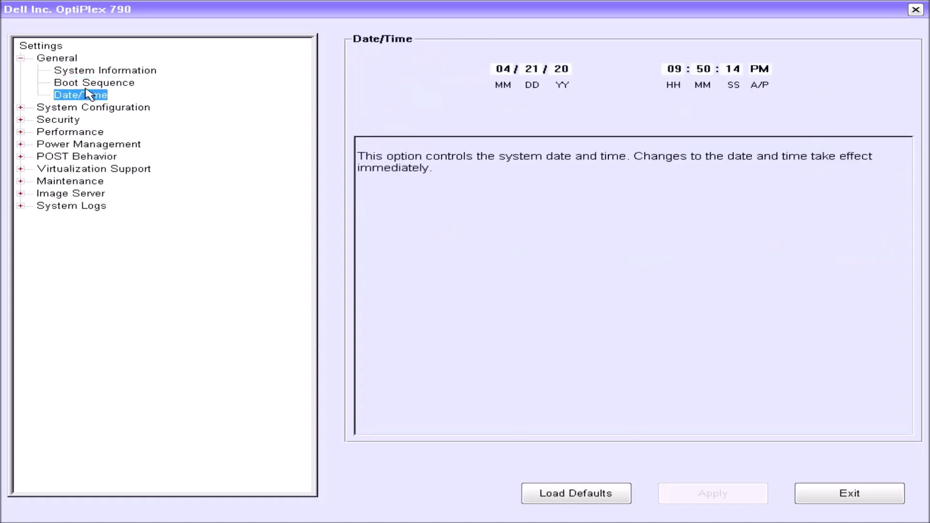
Expand System Configuration and review Integrated NIC, Serial Port, SATA Operation (AHCI) and Drives
{"action": "key", "text": "Down"}
{"action": "key", "text": "Right"}
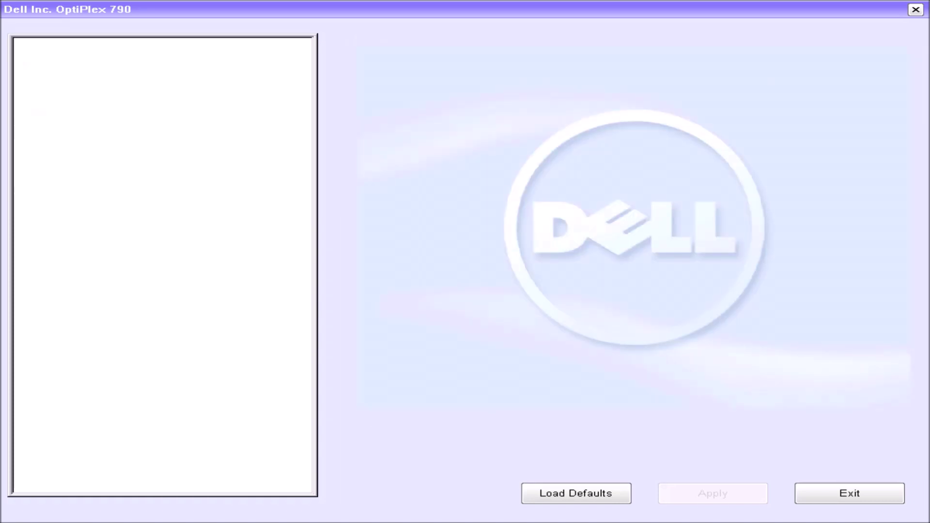
{"action": "key", "text": "Down"}
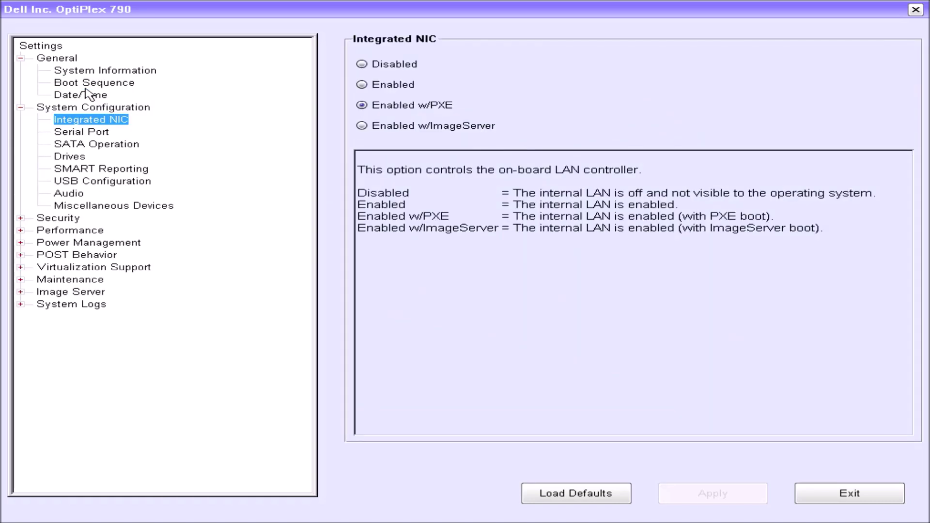
{"action": "key", "text": "Down"}
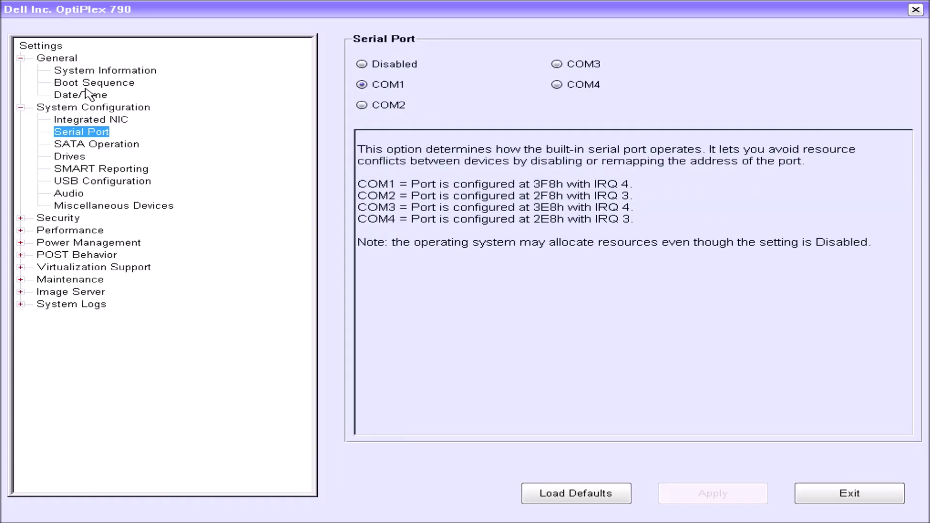
{"action": "key", "text": "Down"}
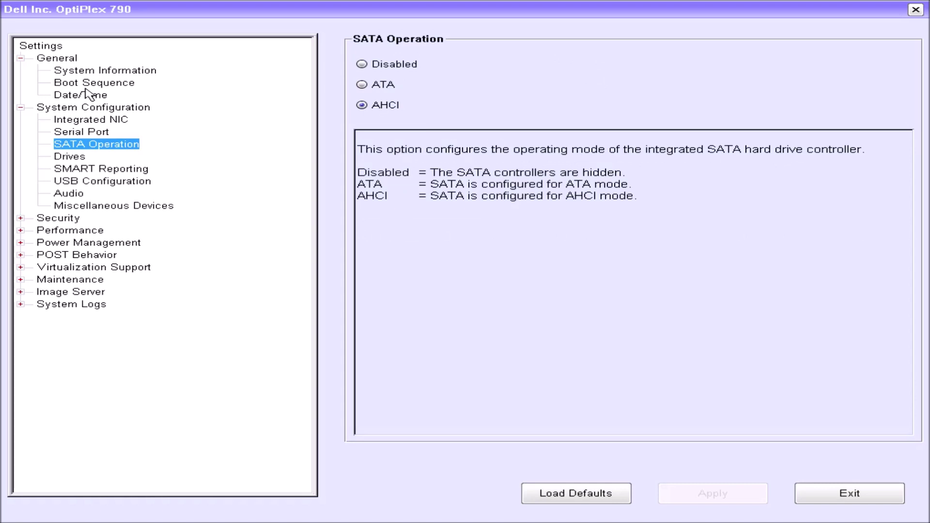
{"action": "key", "text": "Down"}
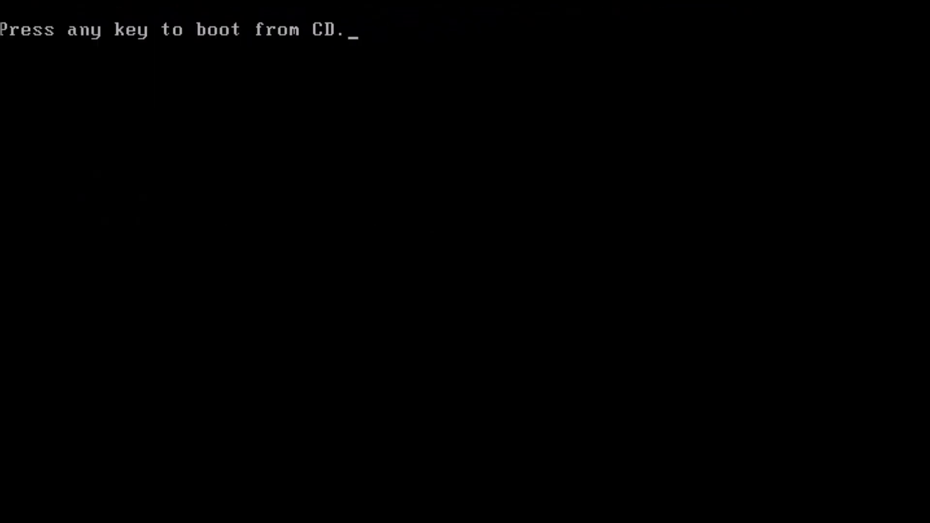
Boot Windows XP Setup from the CD at the 'Press any key' prompt
{"action": "key", "text": "Return"}
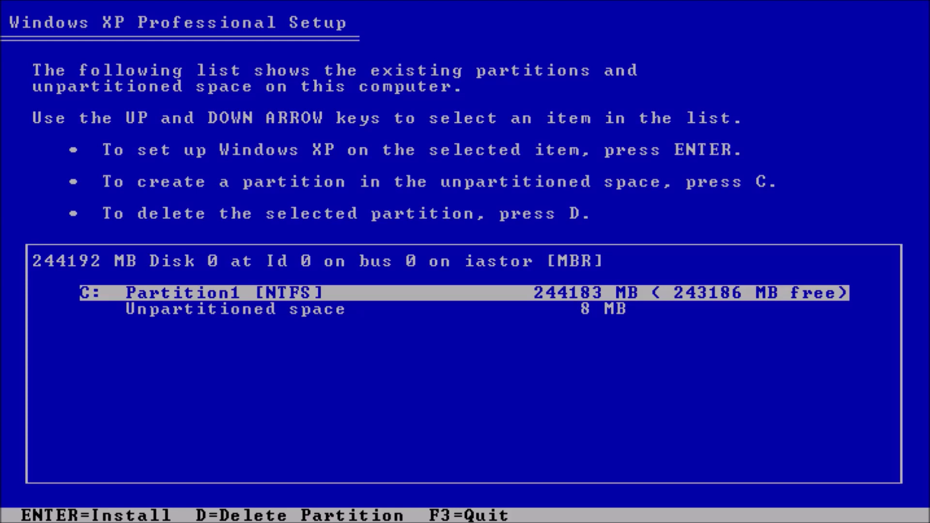
Delete the C: partition, create a new one, and install XP on it with full NTFS format
{"action": "key", "text": "d"}
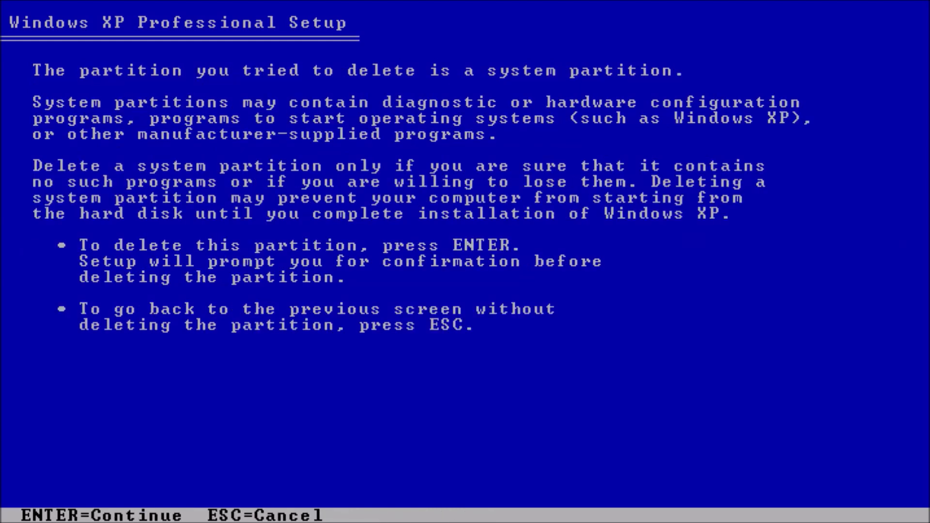
{"action": "key", "text": "Return"}
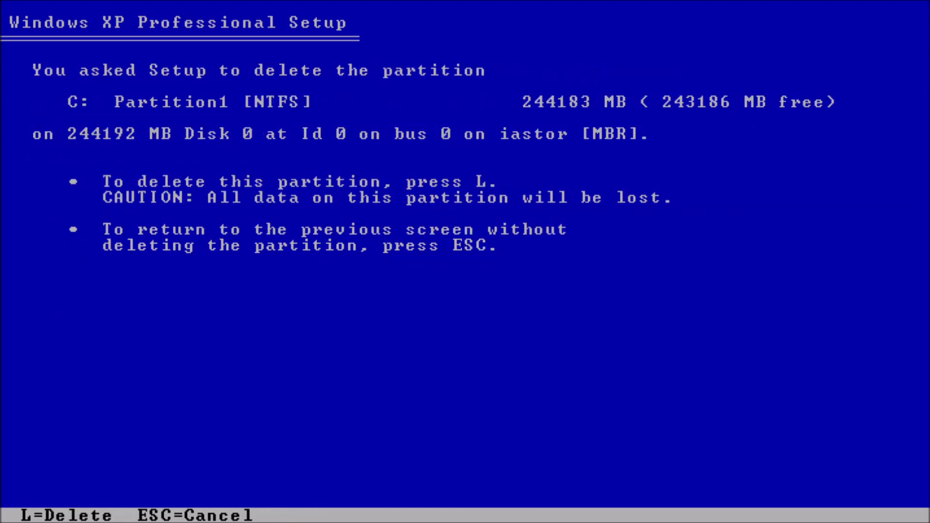
{"action": "key", "text": "l"}
{"action": "key", "text": "Return"}
{"action": "key", "text": "Down"}
{"action": "key", "text": "Return"}
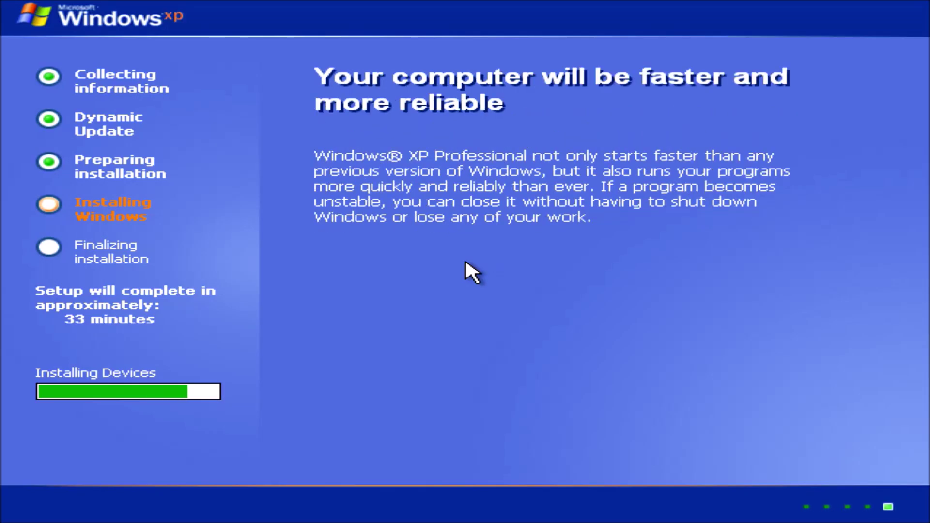
Enter the owner's name, then set the computer name to OptiPlex-790 and continue setup
{"action": "type", "text": "Philip"}
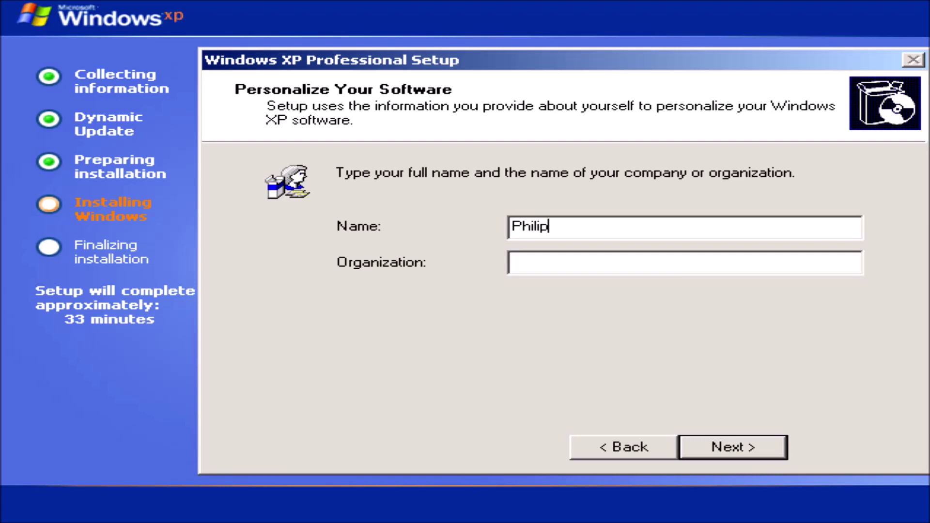
{"action": "left_click", "coordinate": [710, 442]}
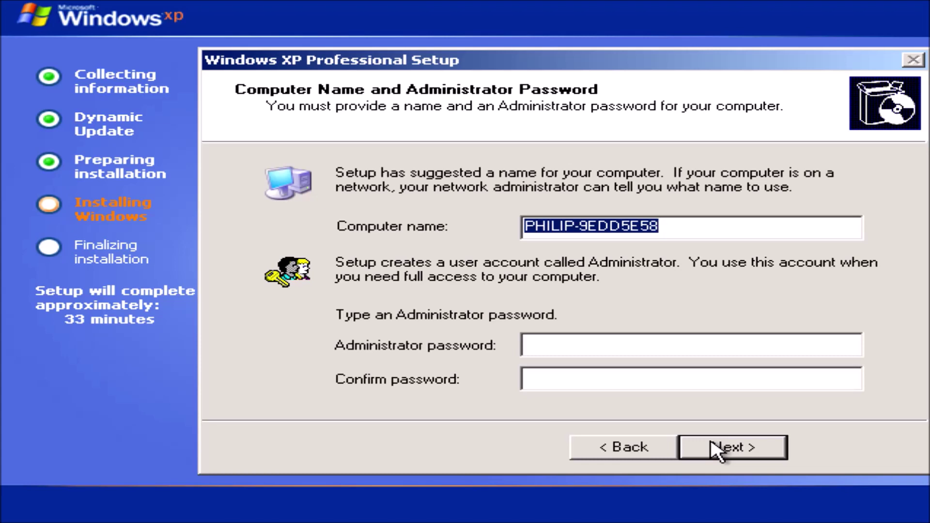
{"action": "type", "text": "Opti"}
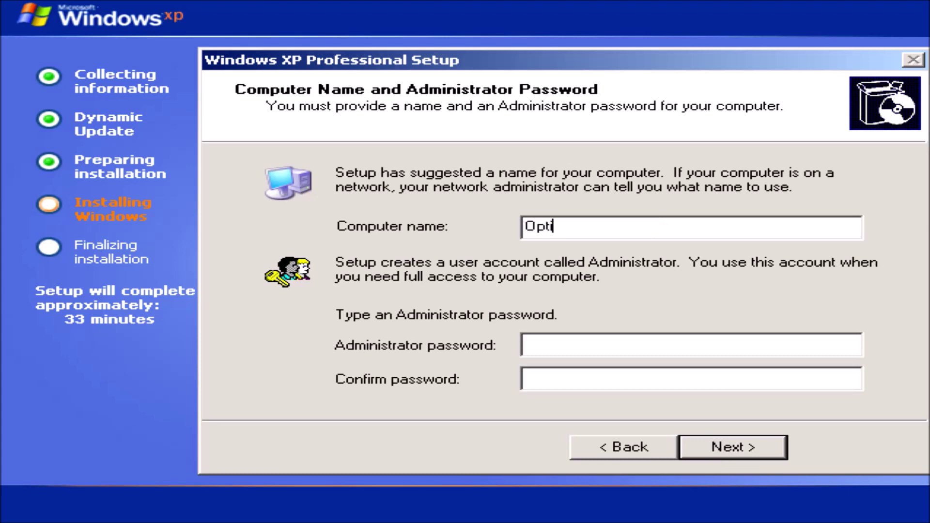
{"action": "type", "text": "Plex"}
{"action": "type", "text": "-790"}
{"action": "left_click", "coordinate": [711, 443]}
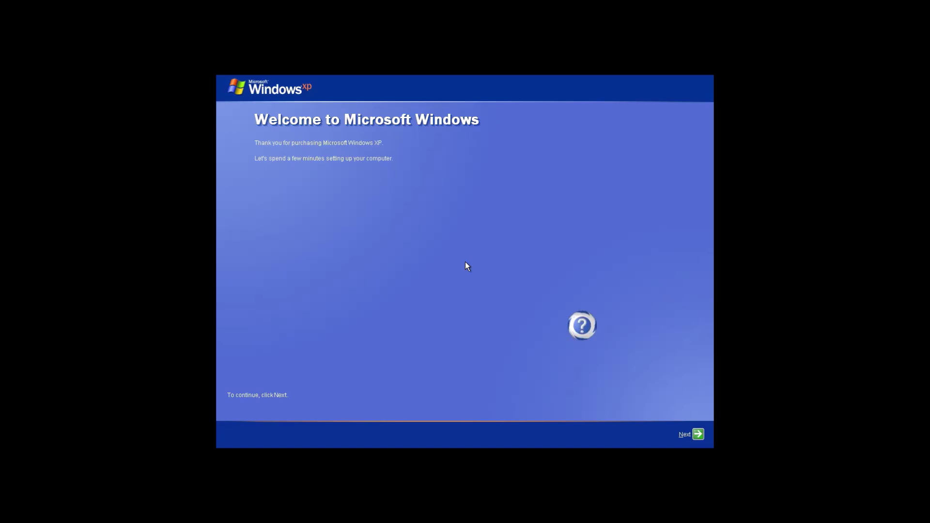
Skip Automatic Updates and Microsoft registration, create one user account with the owner's name, and finish
{"action": "left_click", "coordinate": [698, 433]}
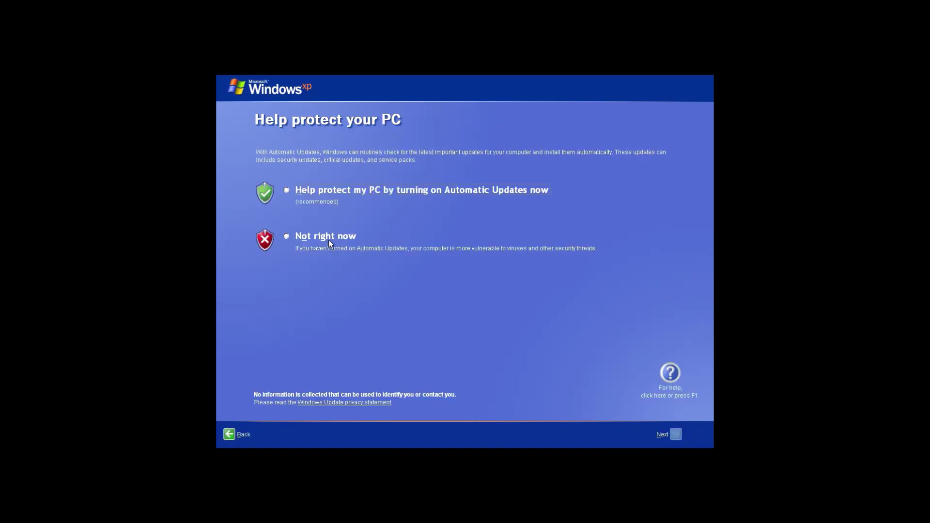
{"action": "left_click", "coordinate": [329, 236]}
{"action": "left_click", "coordinate": [675, 433]}
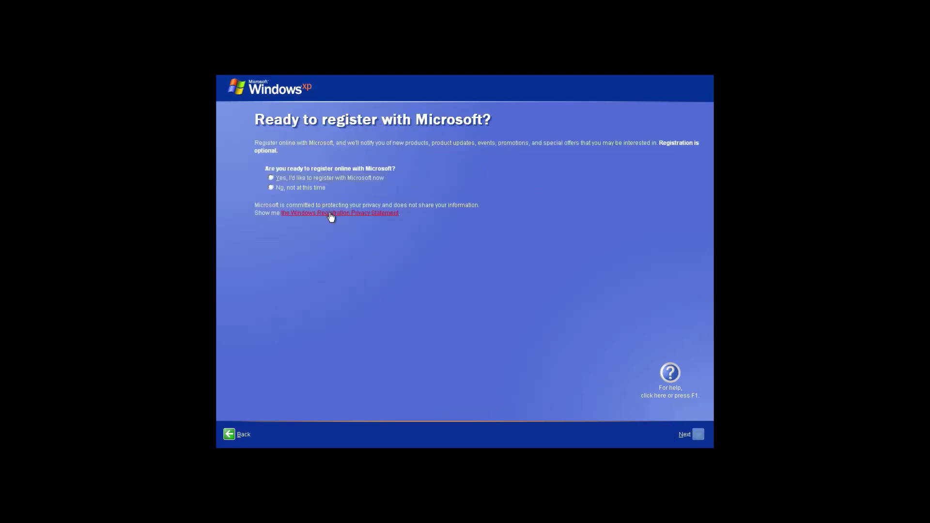
{"action": "left_click", "coordinate": [311, 190]}
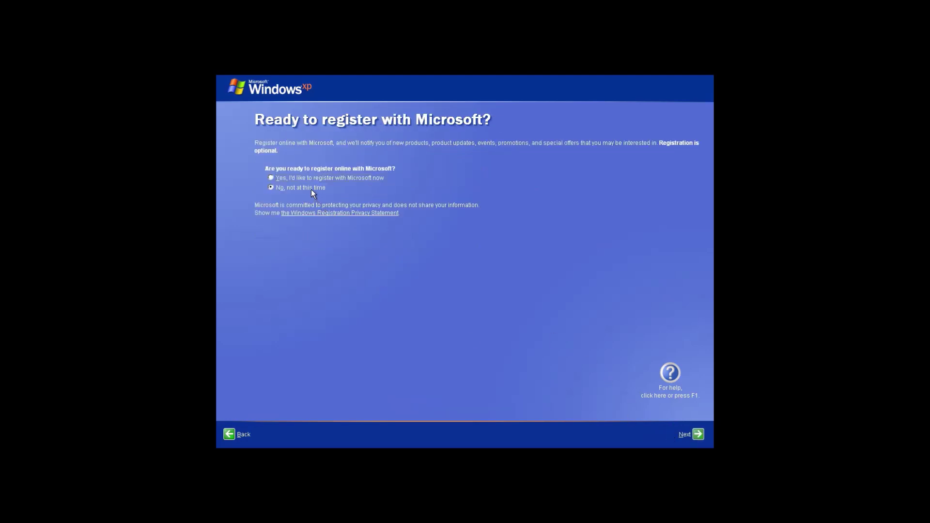
{"action": "left_click", "coordinate": [705, 437]}
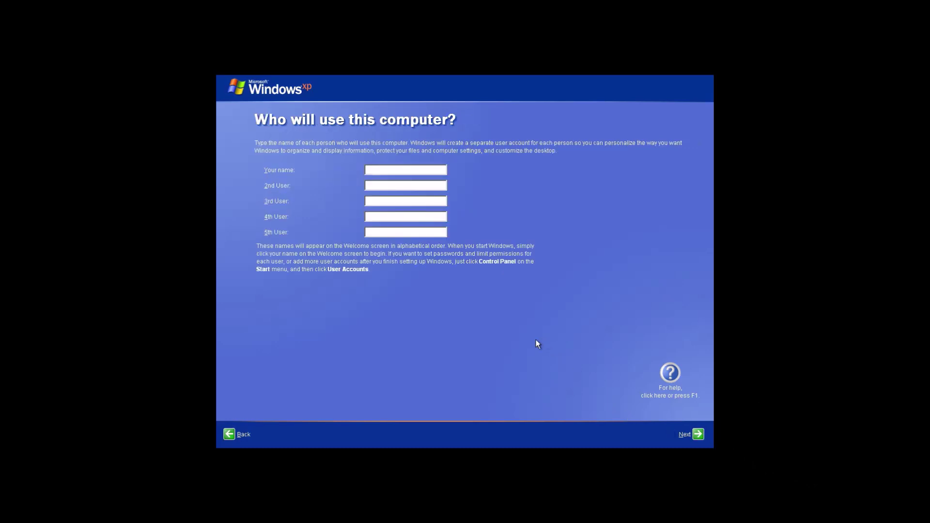
{"action": "type", "text": "Philip"}
{"action": "left_click", "coordinate": [697, 435]}
{"action": "left_click", "coordinate": [698, 435]}
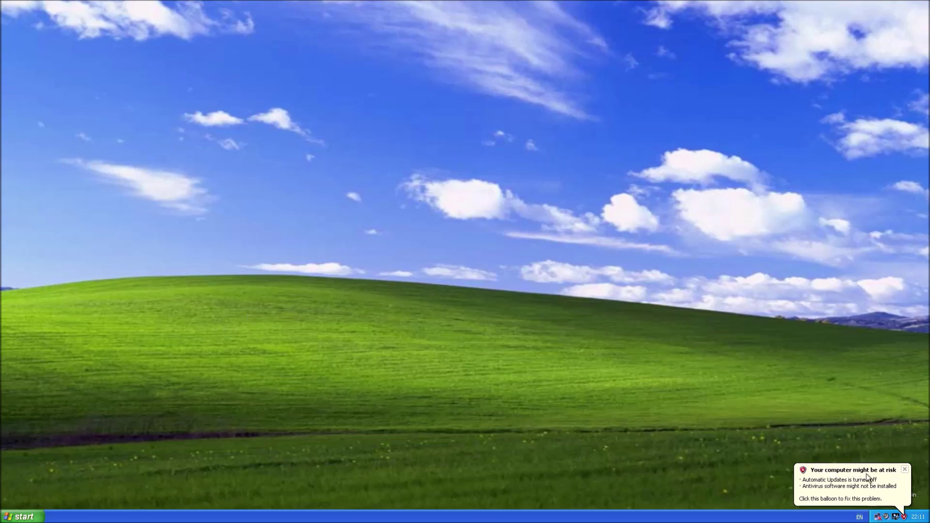
Turn off Security Center alerts for Virus Protection and Automatic Updates, close it, and open Start
{"action": "left_click", "coordinate": [904, 518]}
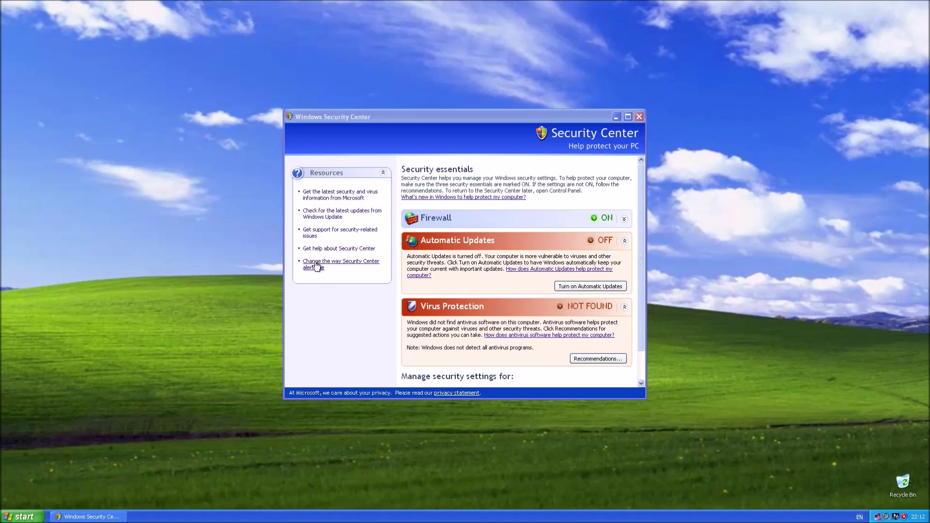
{"action": "left_click", "coordinate": [315, 266]}
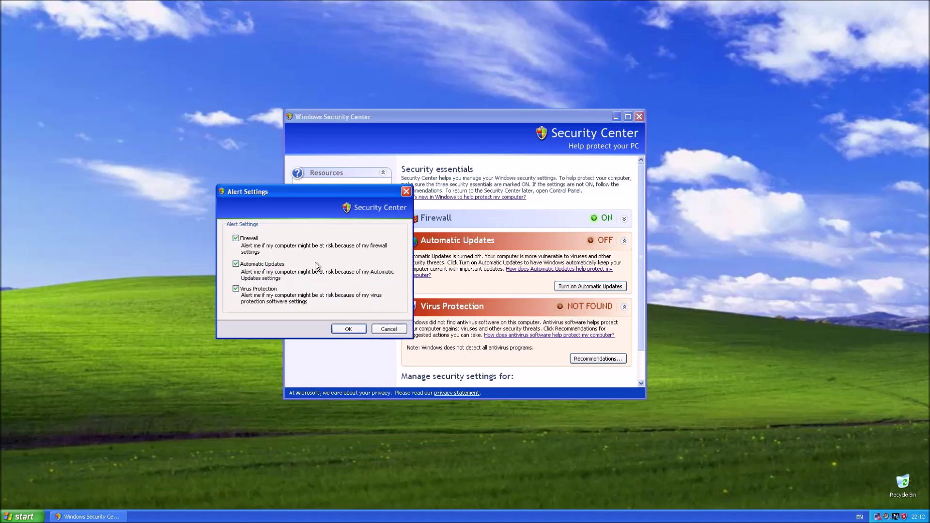
{"action": "left_click", "coordinate": [269, 290]}
{"action": "left_click", "coordinate": [279, 265]}
{"action": "left_click", "coordinate": [349, 329]}
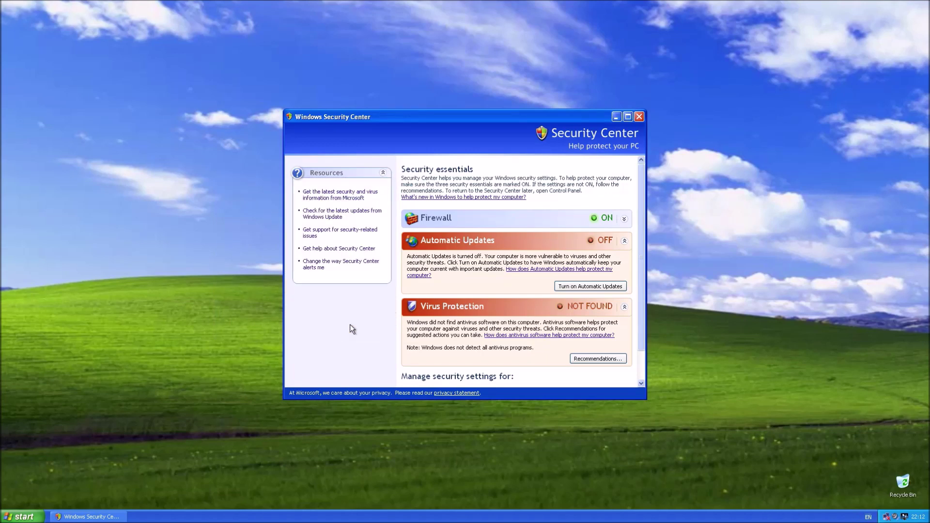
{"action": "left_click", "coordinate": [639, 117]}
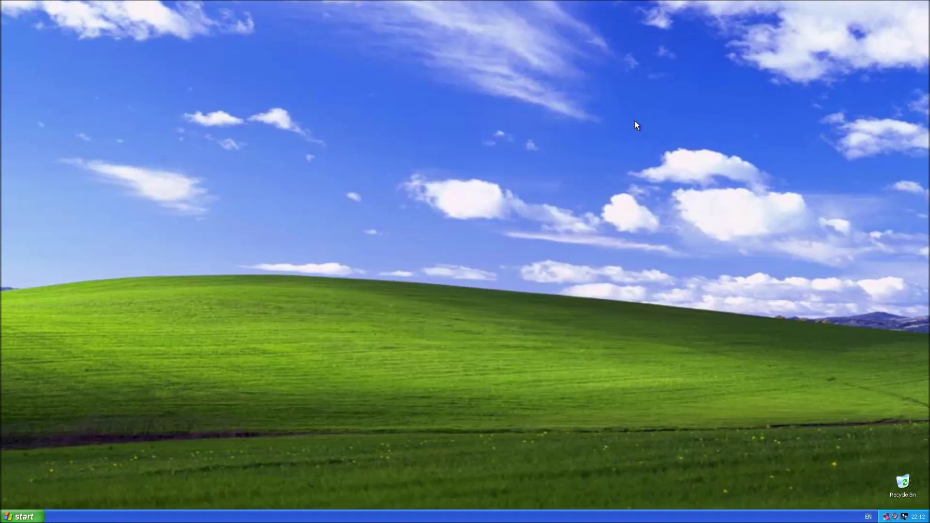
{"action": "left_click", "coordinate": [22, 517]}
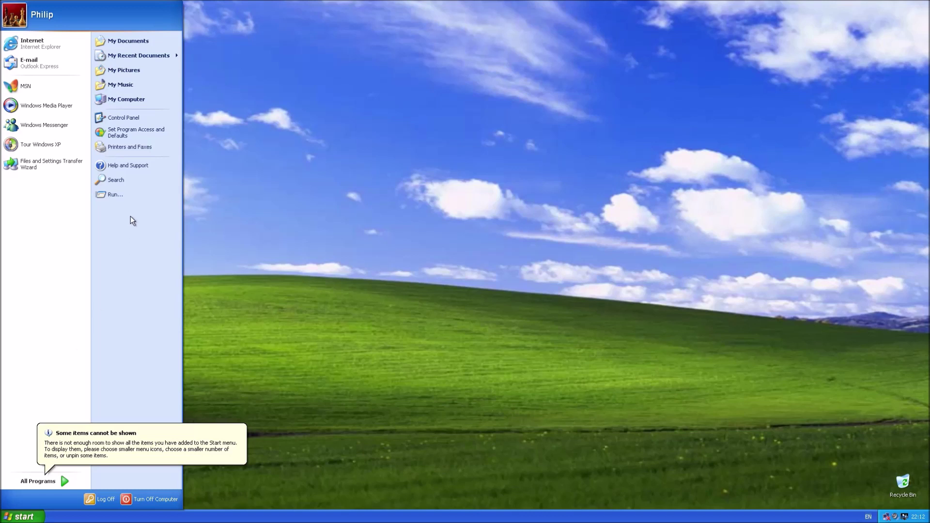
In Device Manager, check the Display (Intel HD Graphics), Network and sound drivers are installed
{"action": "right_click", "coordinate": [137, 108]}
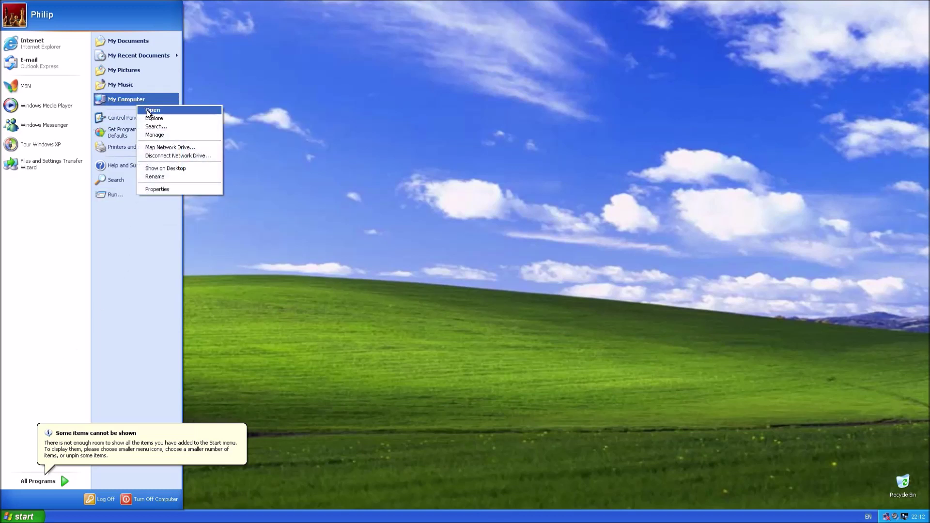
{"action": "left_click", "coordinate": [162, 190]}
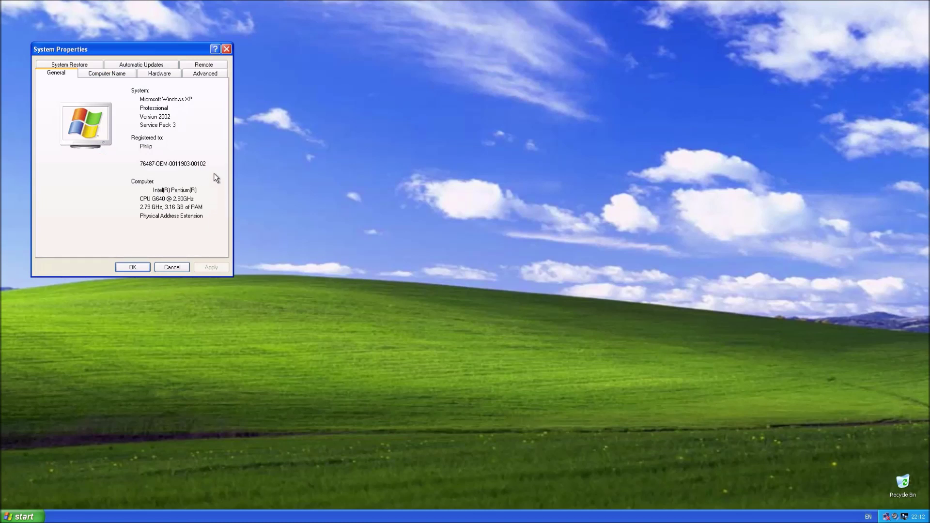
{"action": "left_click", "coordinate": [170, 74]}
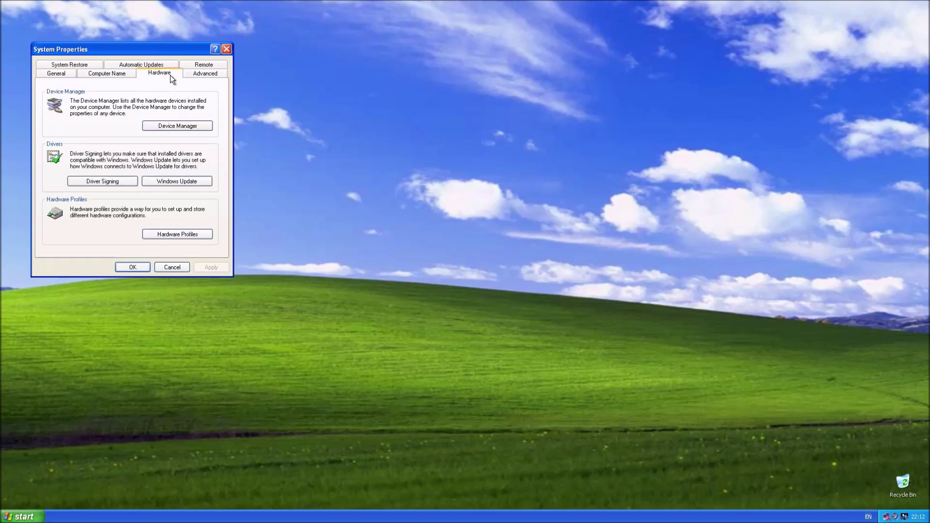
{"action": "left_click", "coordinate": [174, 128]}
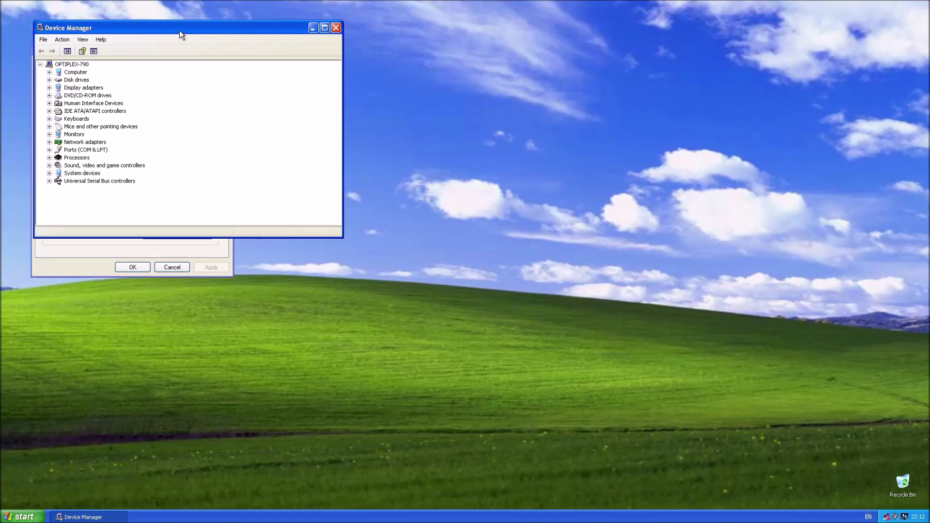
{"action": "left_click_drag", "start_coordinate": [179, 33], "coordinate": [405, 54]}
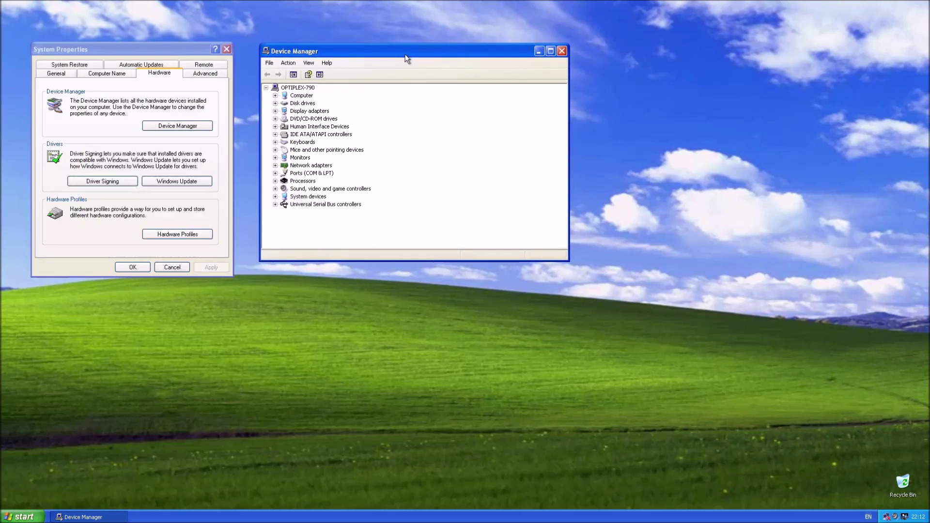
{"action": "left_click", "coordinate": [275, 110]}
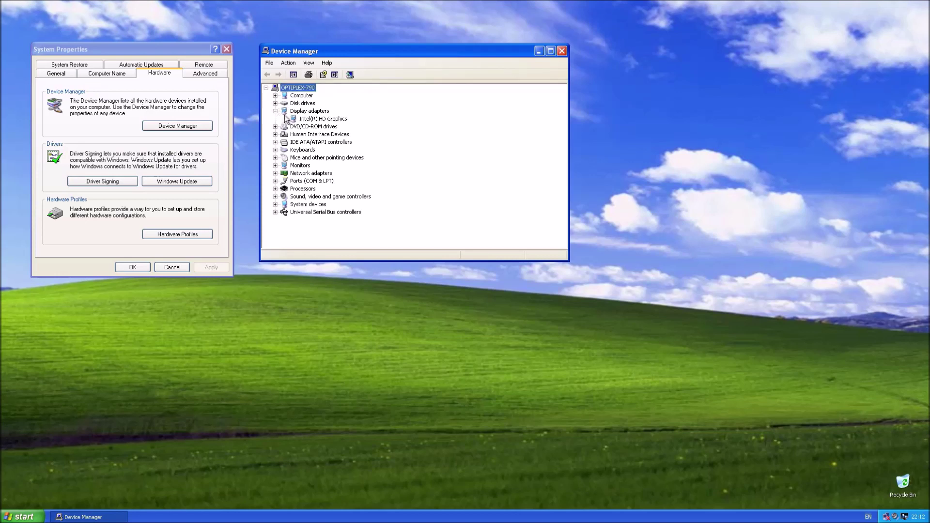
{"action": "left_click", "coordinate": [315, 120]}
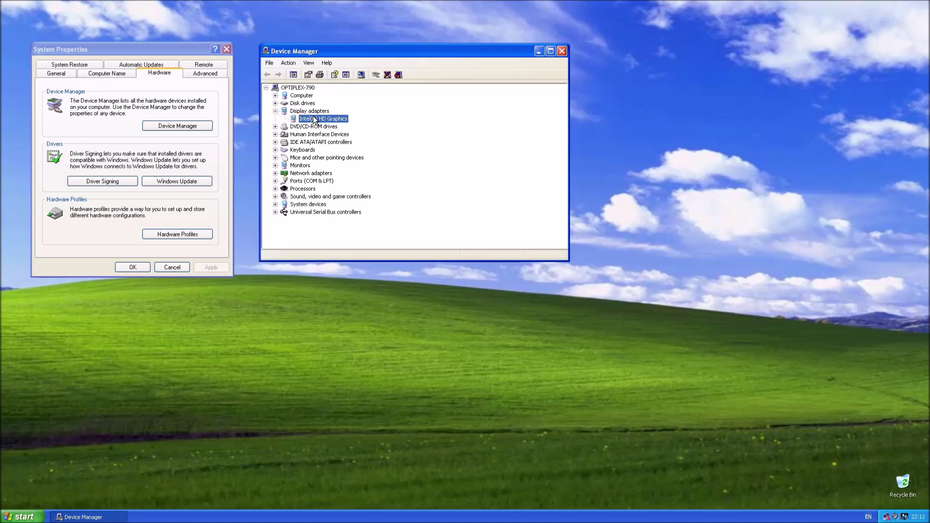
{"action": "left_click", "coordinate": [275, 173]}
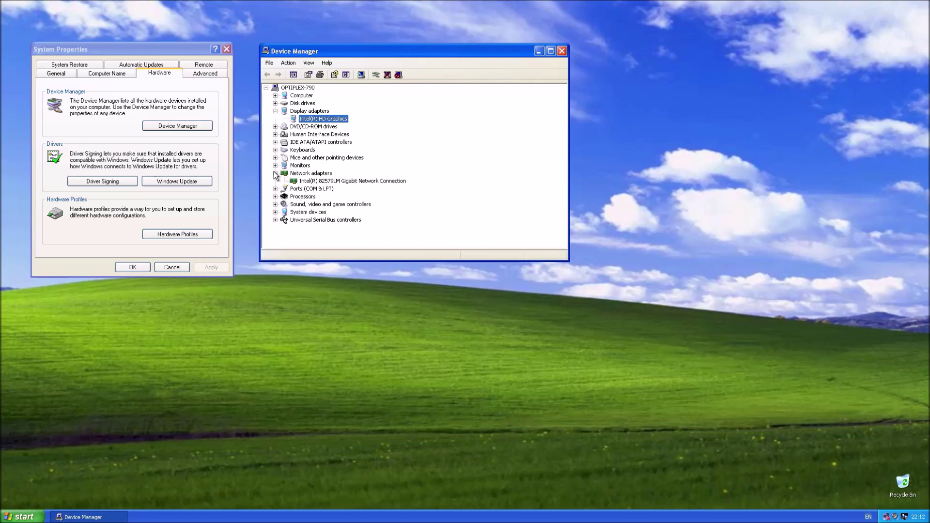
{"action": "left_click", "coordinate": [275, 204]}
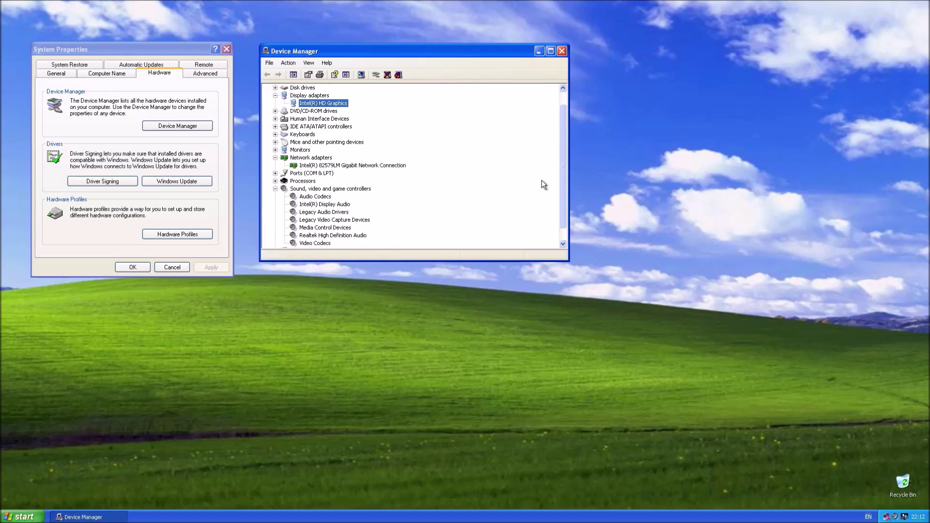
{"action": "scroll", "coordinate": [409, 231], "scroll_direction": "down", "scroll_amount": 1}
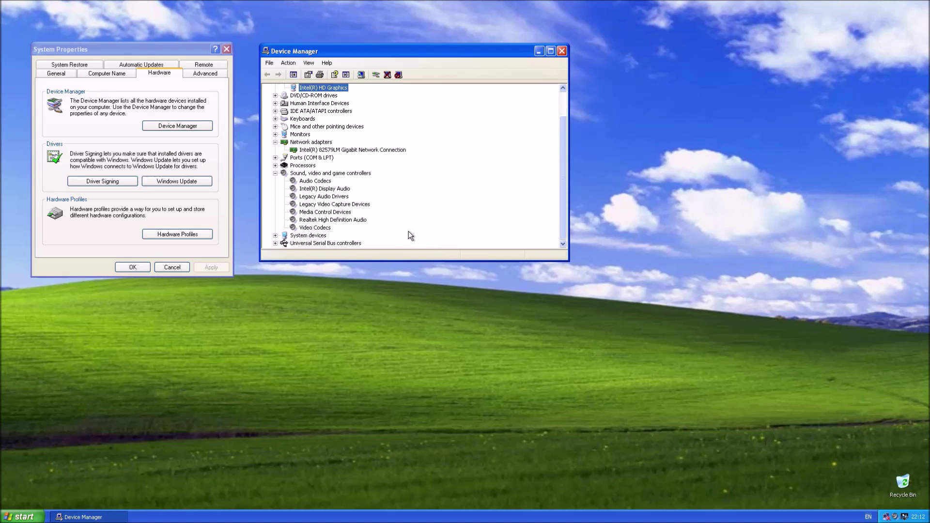
Close Device Manager and System Properties, then turn Windows XP off
{"action": "left_click", "coordinate": [561, 51]}
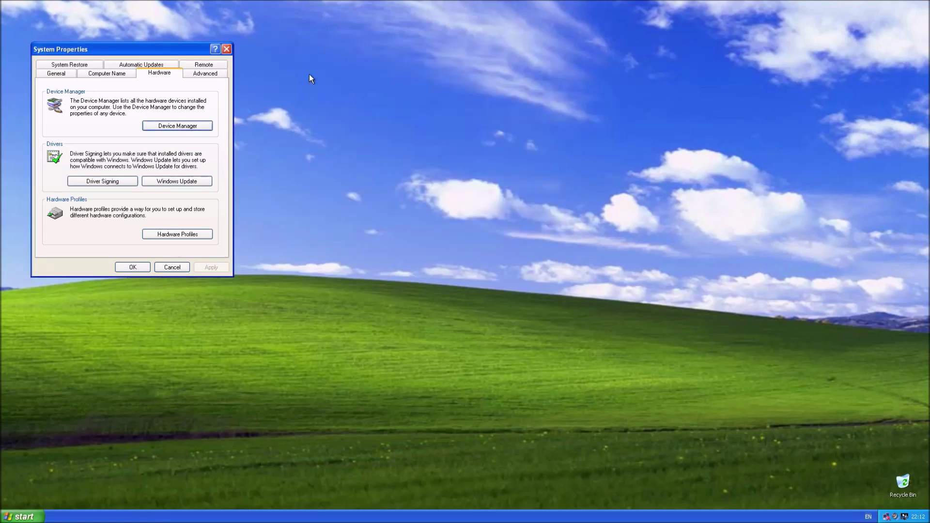
{"action": "left_click", "coordinate": [238, 47]}
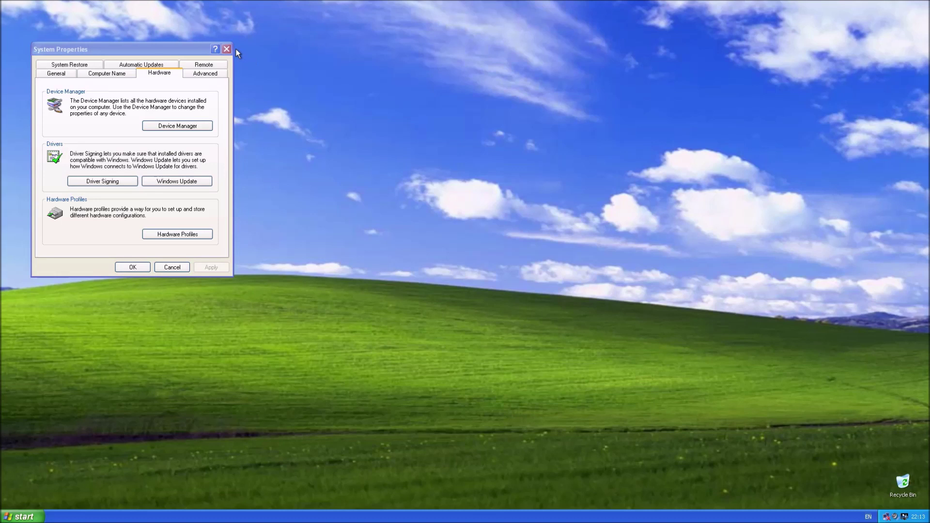
{"action": "left_click", "coordinate": [233, 48]}
{"action": "left_click", "coordinate": [226, 49]}
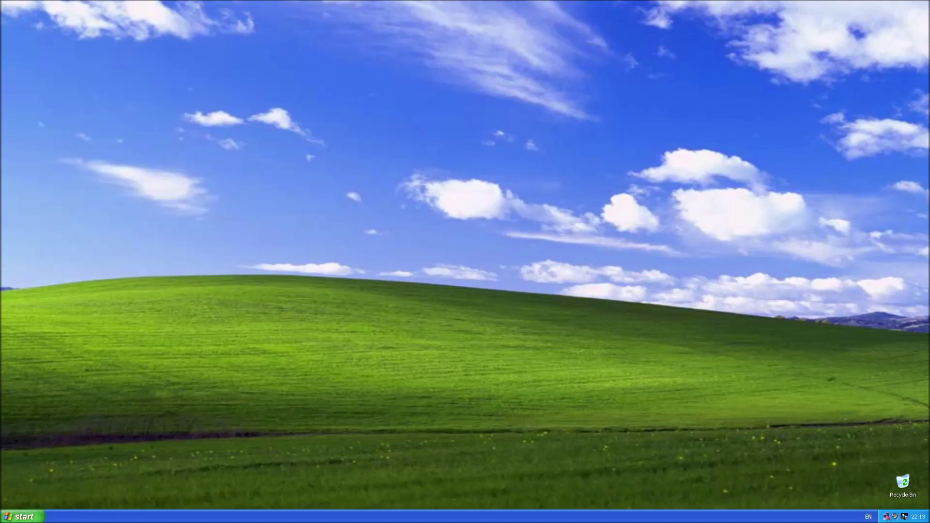
{"action": "left_click", "coordinate": [21, 516]}
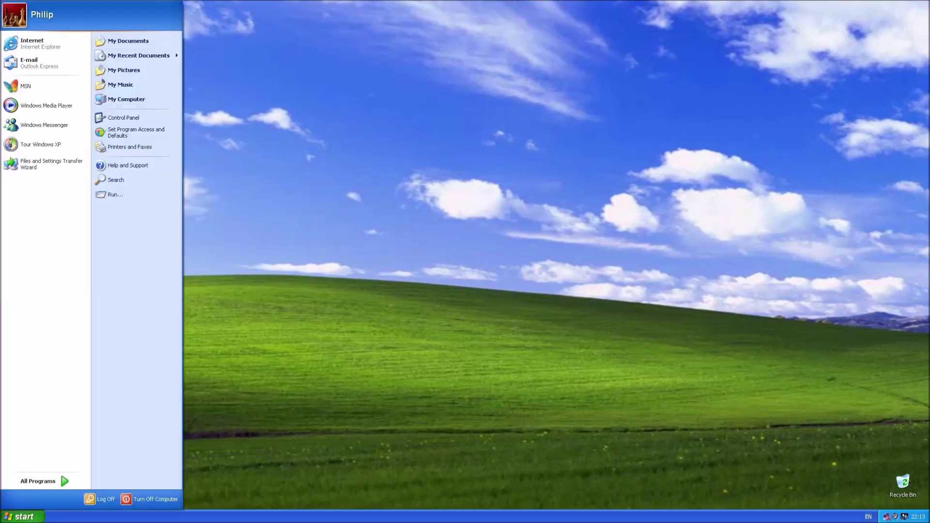
{"action": "left_click", "coordinate": [140, 504]}
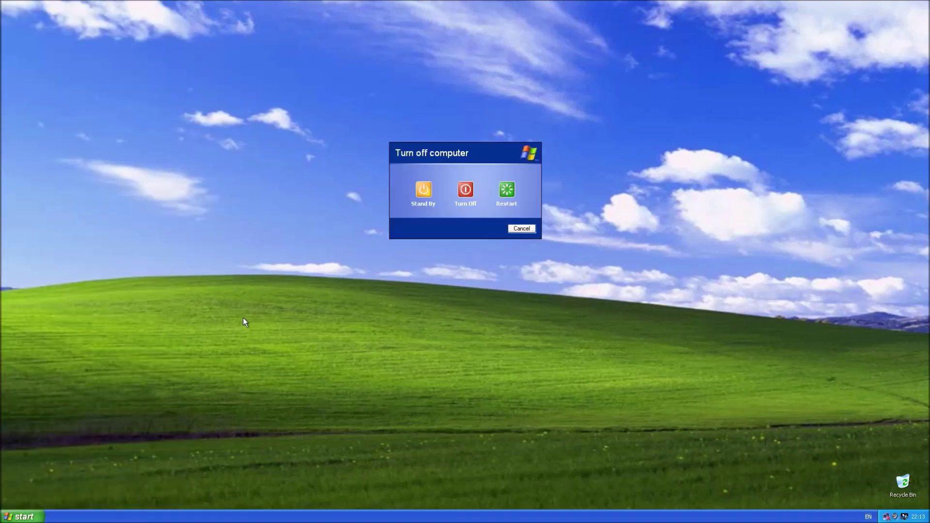
{"action": "left_click", "coordinate": [457, 188]}
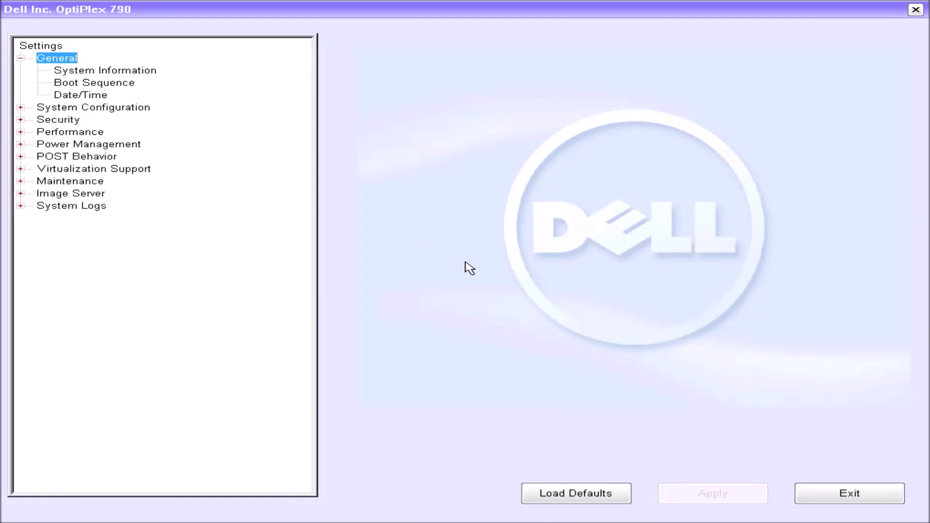
Change the BIOS Date/Time year field from 20 to 21
{"action": "key", "text": "Down"}
{"action": "key", "text": "Down"}
{"action": "key", "text": "Down"}
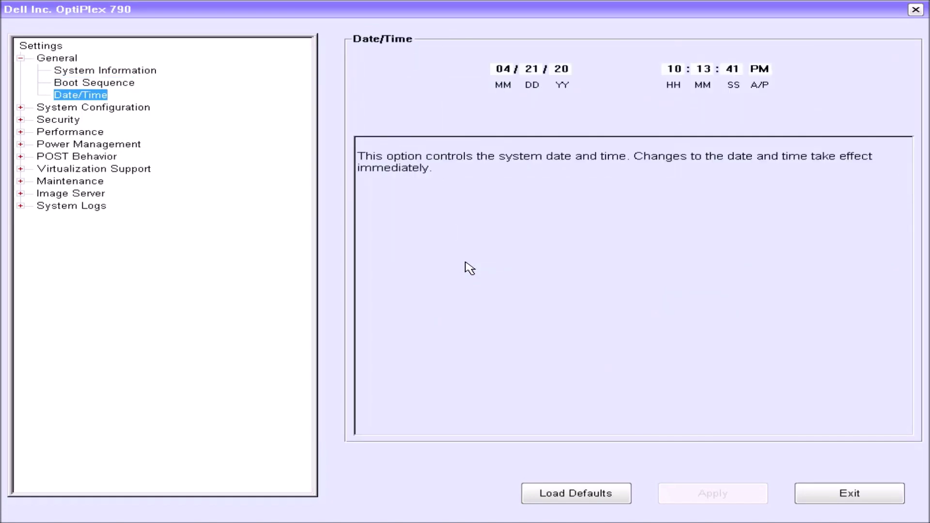
{"action": "left_click", "coordinate": [563, 70]}
{"action": "left_click", "coordinate": [564, 73]}
{"action": "left_click", "coordinate": [565, 64]}
{"action": "type", "text": "21"}
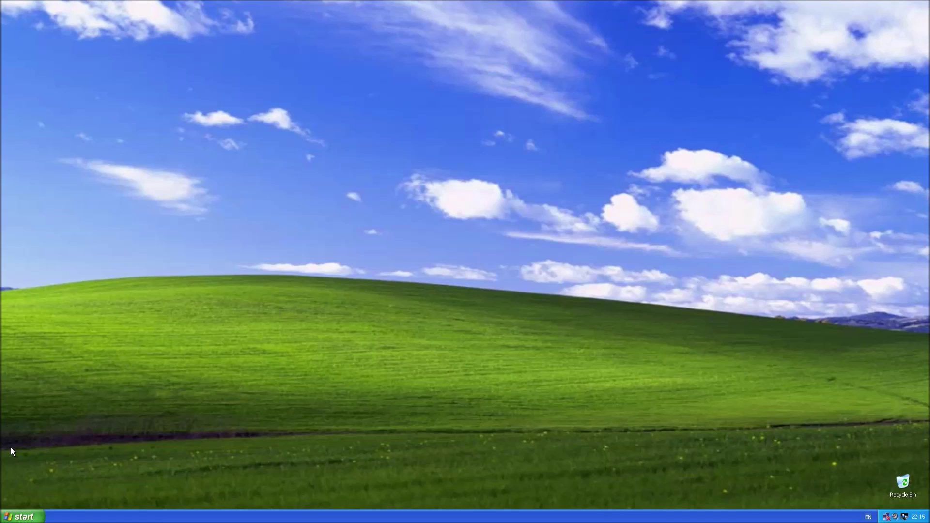
Copy WINDOWSXP-USP4-V3.1B-X86-ENU.EXE from drive E: onto the desktop
{"action": "key", "text": "super+e"}
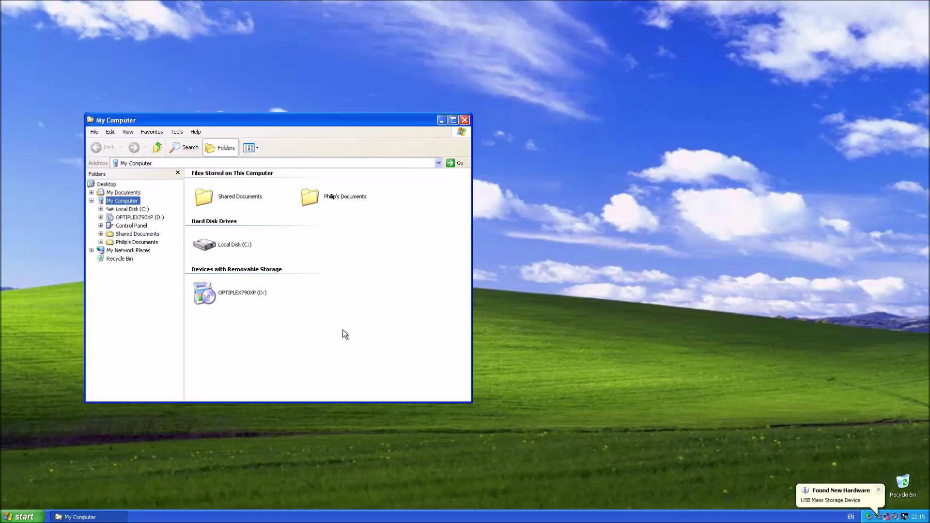
{"action": "left_click", "coordinate": [460, 288]}
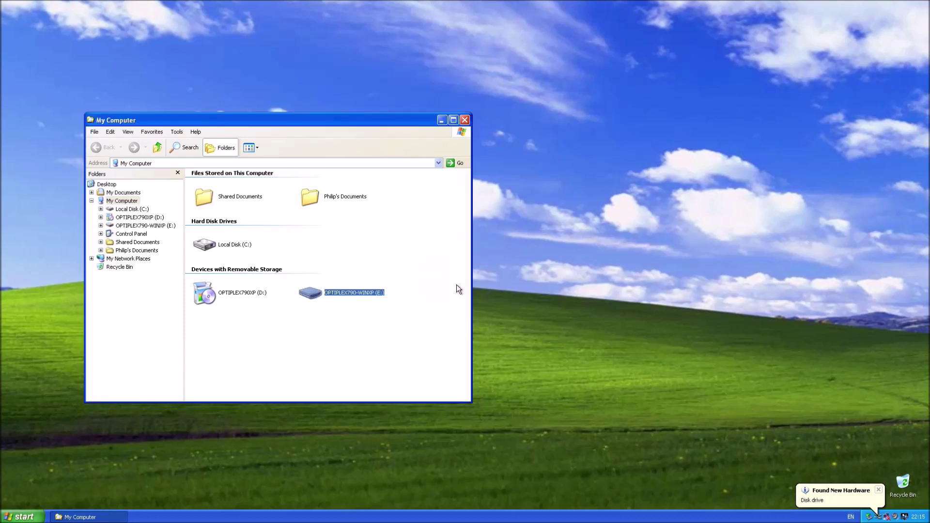
{"action": "double_click", "coordinate": [452, 280]}
{"action": "scroll", "coordinate": [304, 327], "scroll_direction": "down", "scroll_amount": 5}
{"action": "left_click", "coordinate": [314, 317]}
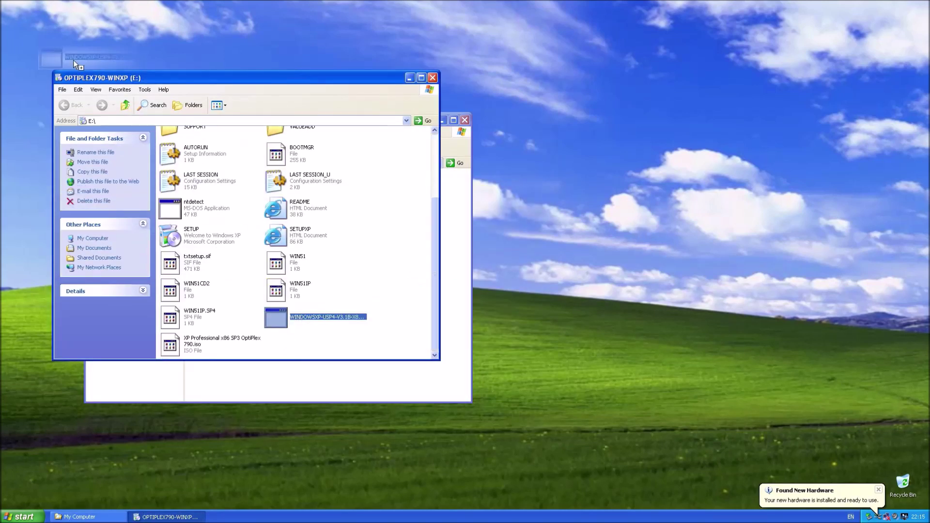
{"action": "left_click", "coordinate": [116, 39]}
Close the E: drive and My Computer windows and bring up the Start menu
{"action": "left_click", "coordinate": [433, 77]}
{"action": "left_click", "coordinate": [464, 119]}
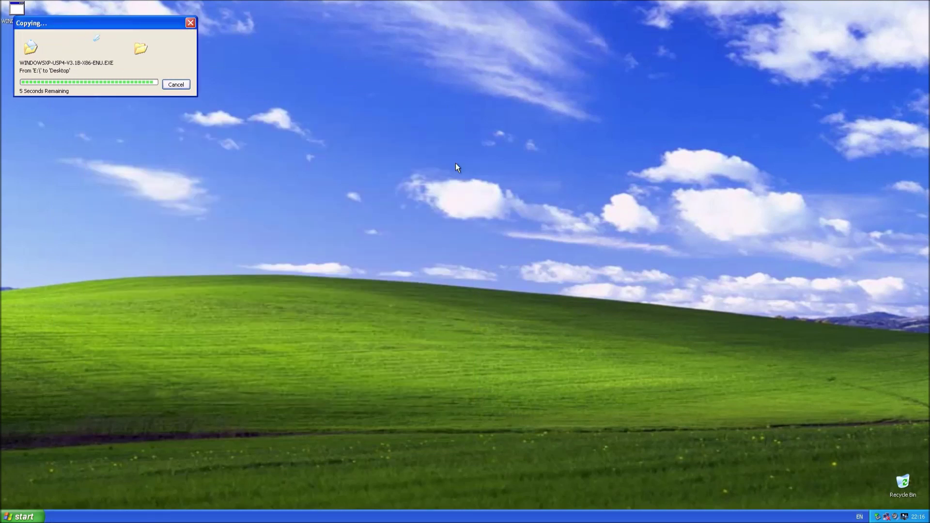
{"action": "left_click", "coordinate": [22, 516]}
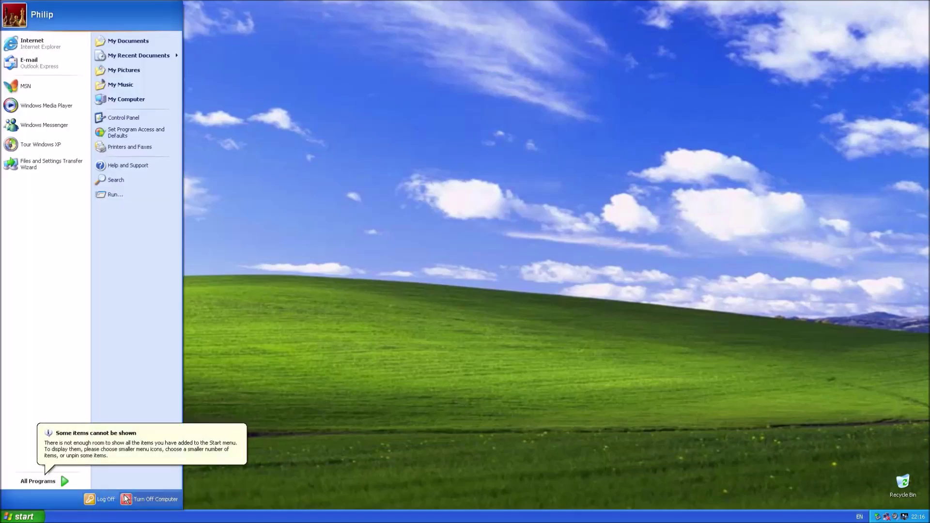
Shut down, enter BIOS Setup with F2, and set the date year to 20
{"action": "left_click", "coordinate": [141, 501]}
{"action": "left_click", "coordinate": [461, 191]}
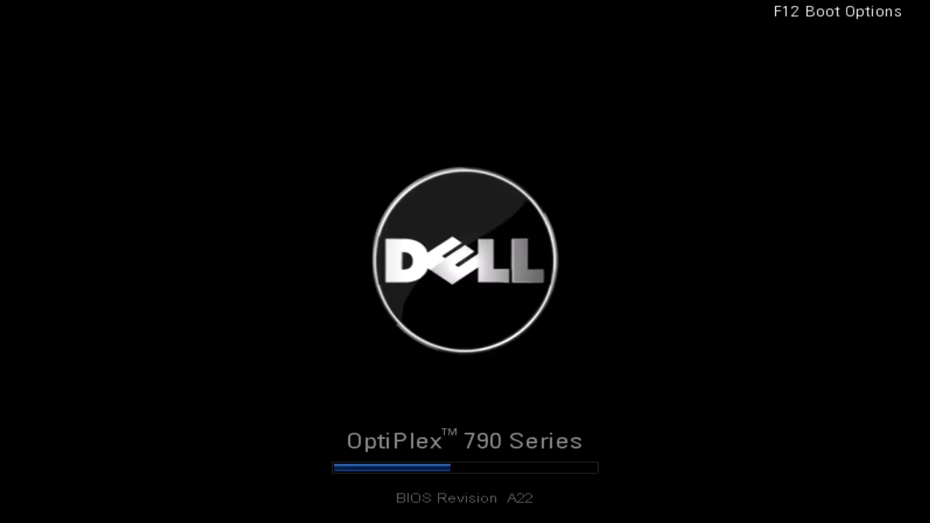
{"action": "key", "text": "F2"}
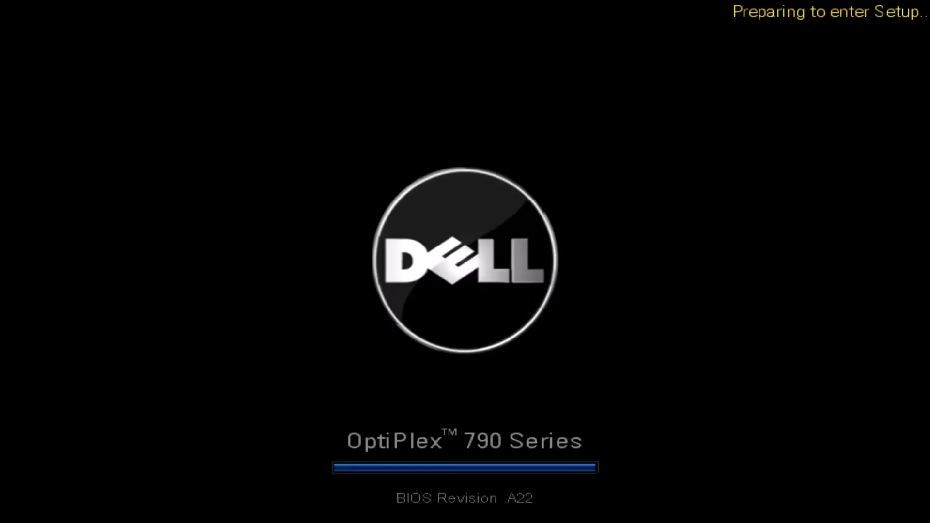
{"action": "key", "text": "Down"}
{"action": "key", "text": "Down"}
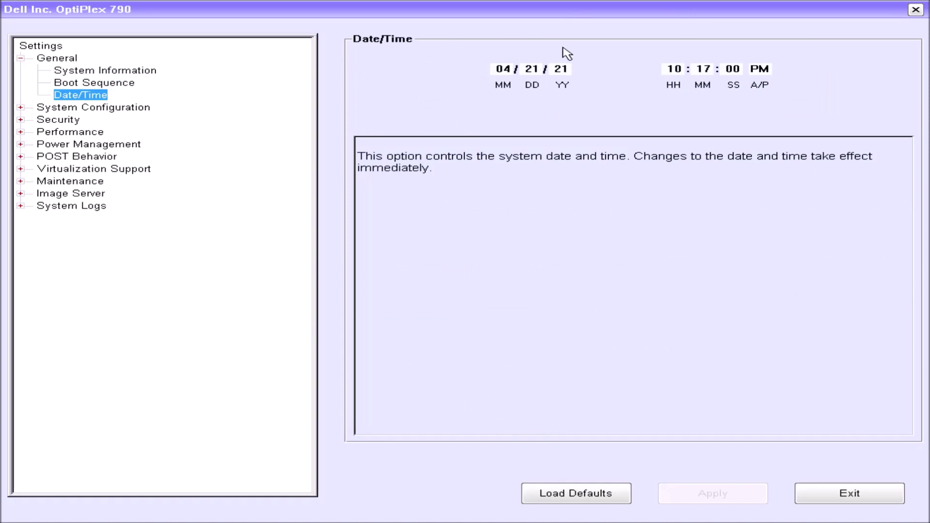
{"action": "left_click", "coordinate": [561, 69]}
{"action": "type", "text": "20"}
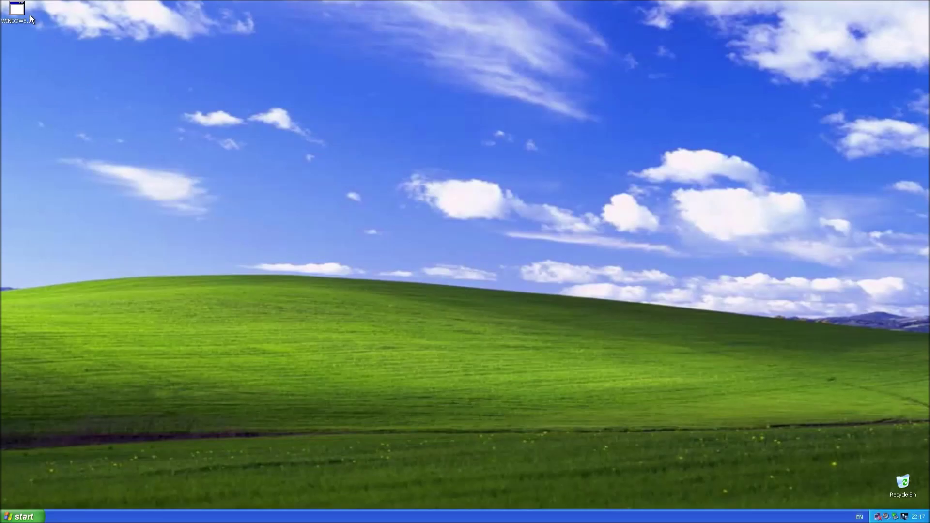
Check System Properties and the tray clock's date before updating
{"action": "left_click", "coordinate": [21, 516]}
{"action": "right_click", "coordinate": [140, 96]}
{"action": "left_click", "coordinate": [182, 183]}
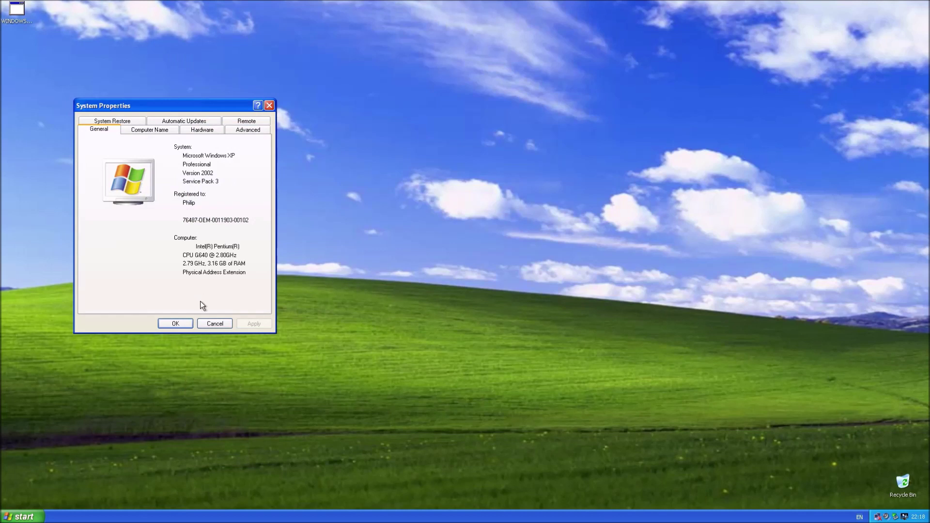
{"action": "key", "text": "Escape"}
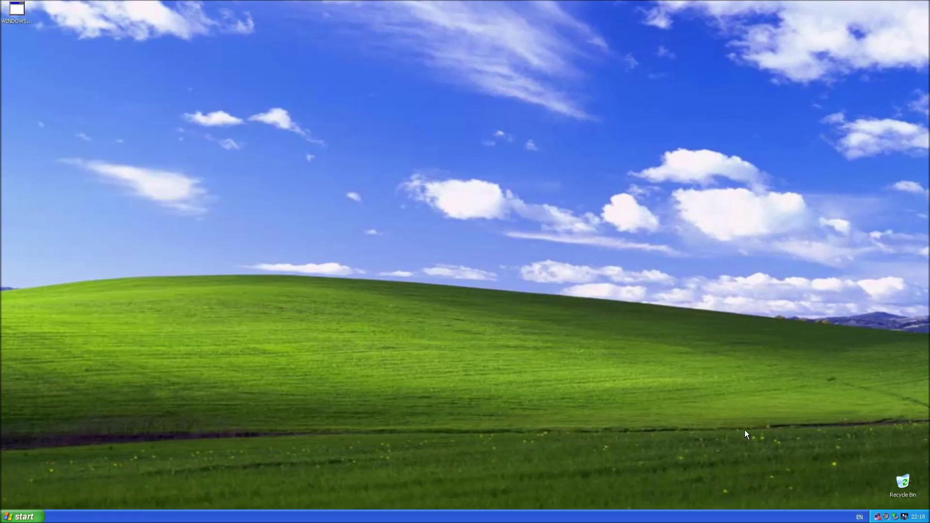
{"action": "double_click", "coordinate": [918, 517]}
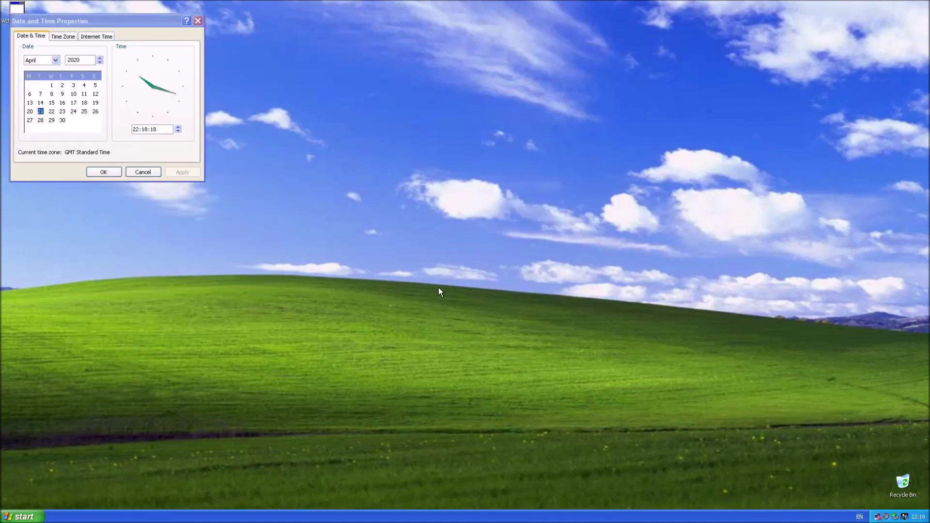
{"action": "left_click", "coordinate": [151, 172]}
Run the SP4 installer, accept the licence, install, and finish with a restart
{"action": "left_click", "coordinate": [496, 263]}
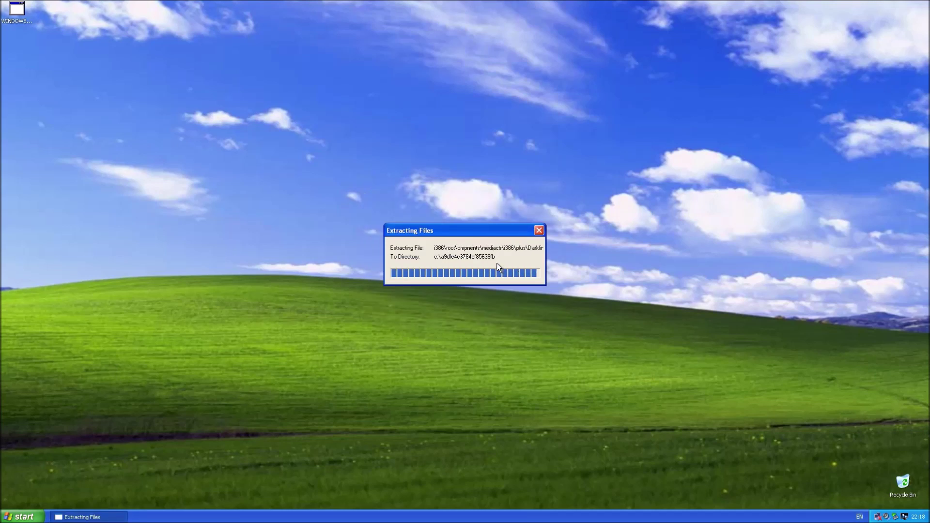
{"action": "left_click", "coordinate": [144, 191]}
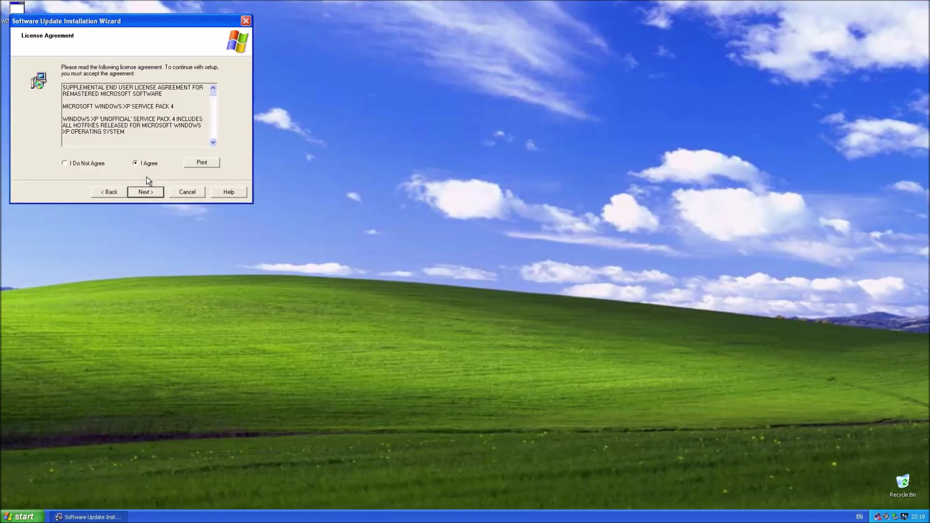
{"action": "left_click", "coordinate": [147, 192]}
{"action": "left_click", "coordinate": [147, 191]}
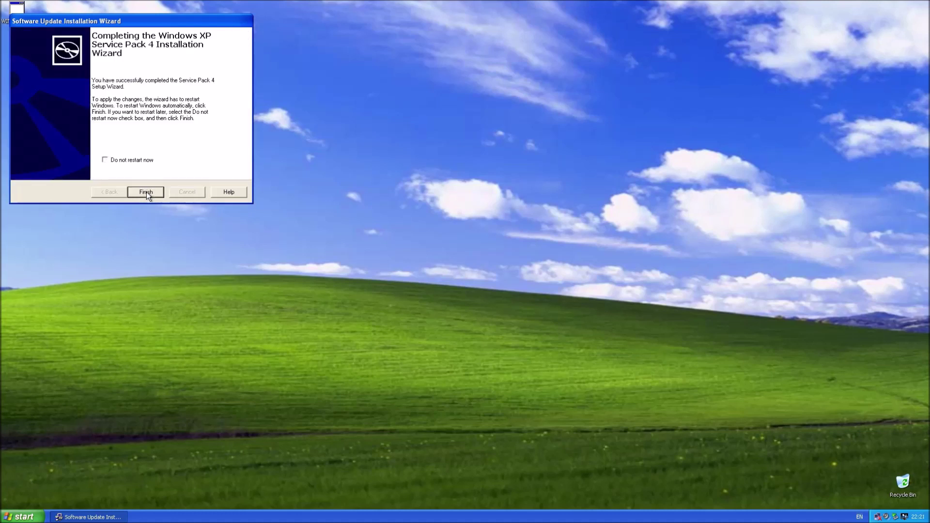
{"action": "left_click", "coordinate": [146, 192]}
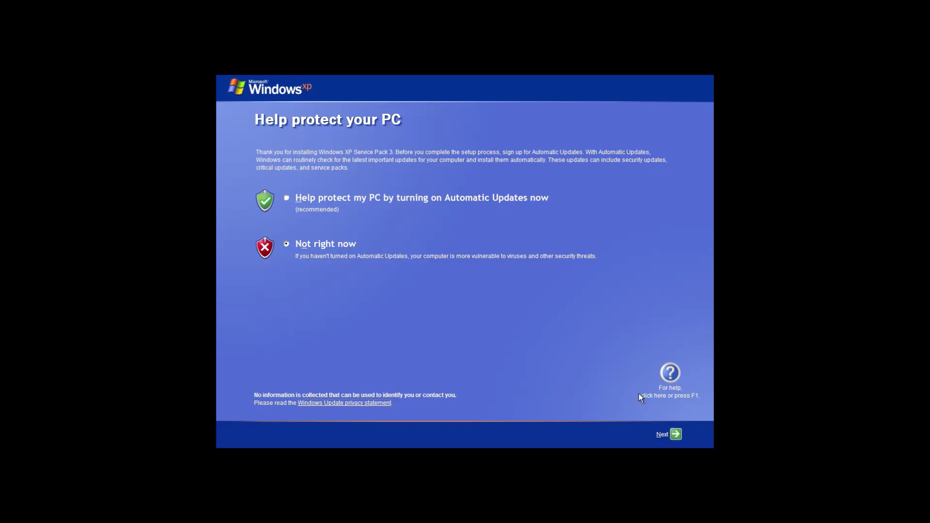
Skip the Automatic Updates prompt and confirm System Properties shows Version 2014
{"action": "left_click", "coordinate": [675, 434]}
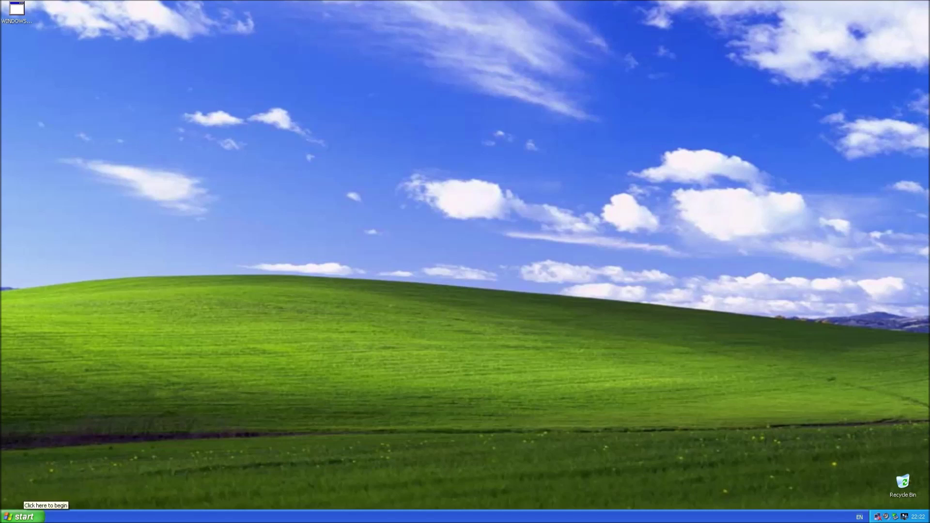
{"action": "left_click", "coordinate": [24, 516]}
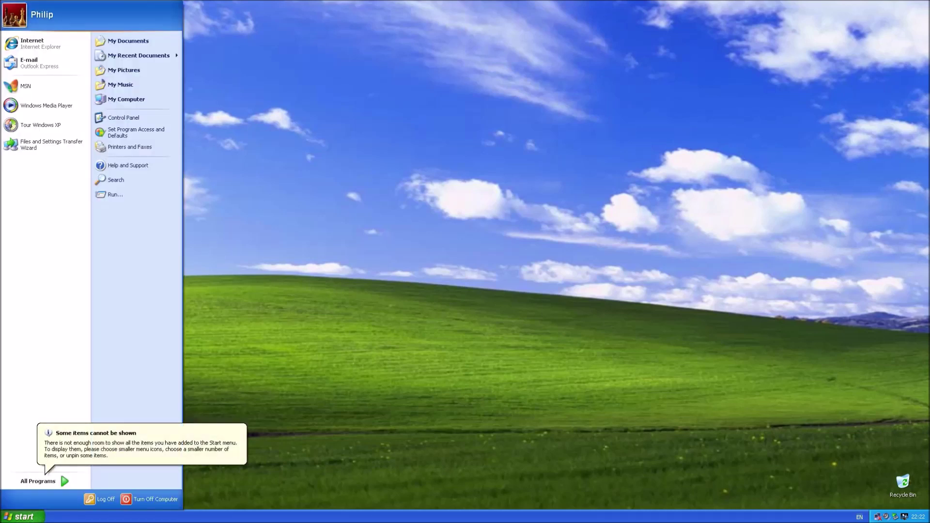
{"action": "right_click", "coordinate": [142, 102]}
{"action": "left_click", "coordinate": [179, 185]}
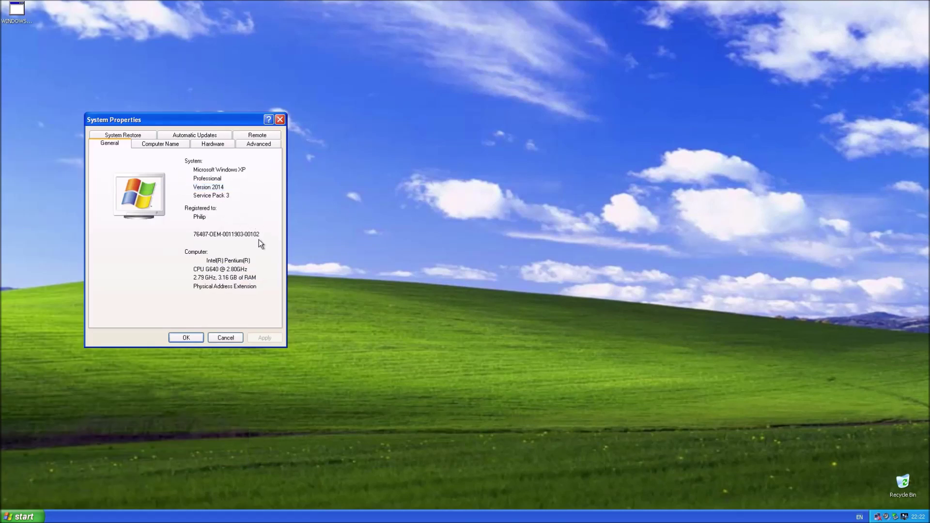
{"action": "left_click", "coordinate": [199, 338]}
Turn off the computer from the Start menu
{"action": "left_click", "coordinate": [22, 516]}
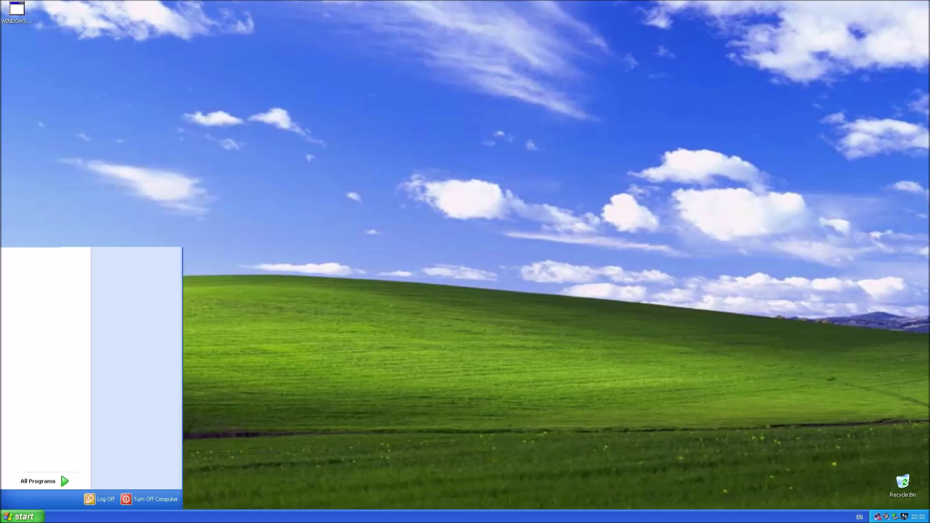
{"action": "left_click", "coordinate": [150, 499]}
{"action": "left_click", "coordinate": [461, 192]}
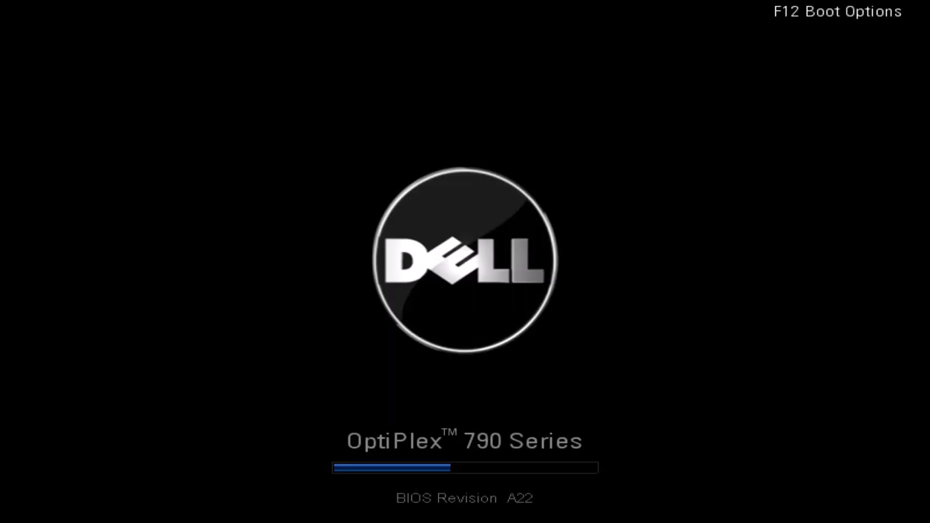
Enter BIOS Setup with F2 and change the date year back to 21
{"action": "key", "text": "F2"}
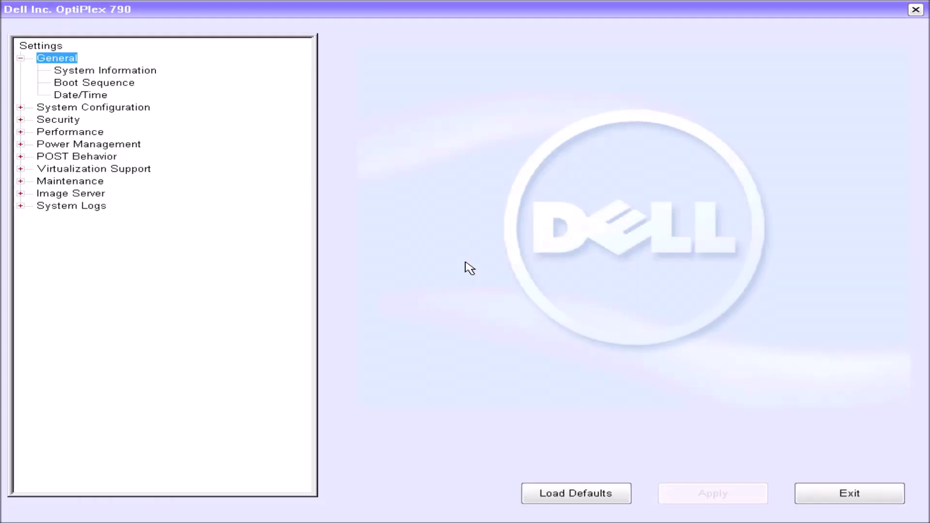
{"action": "key", "text": "Down"}
{"action": "key", "text": "Down"}
{"action": "key", "text": "Down"}
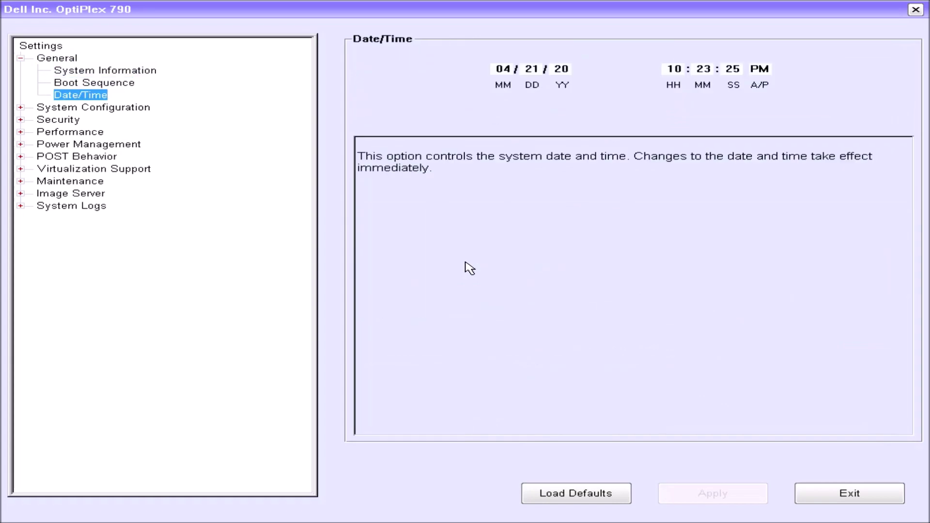
{"action": "left_click", "coordinate": [564, 68]}
{"action": "type", "text": "21"}
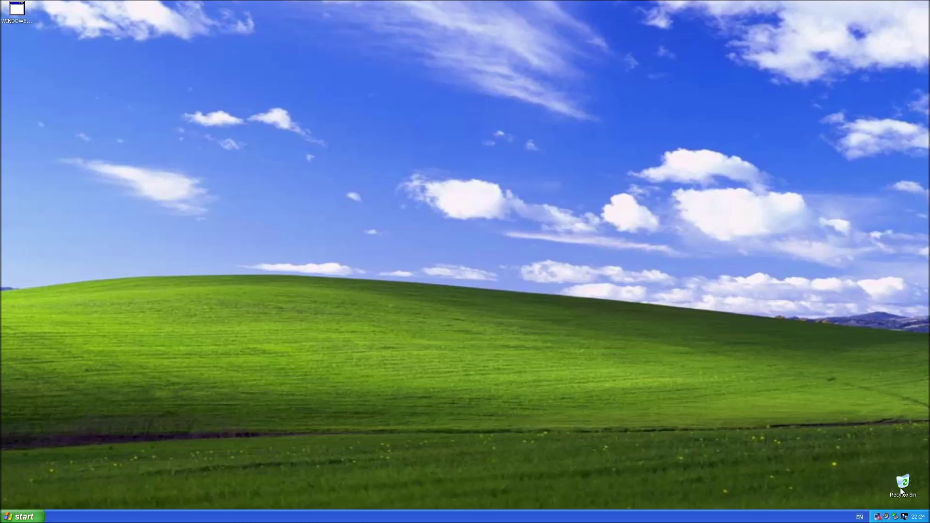
Confirm the date reads 21 April 2021, then drag the SP4 installer to the Recycle Bin
{"action": "double_click", "coordinate": [916, 517]}
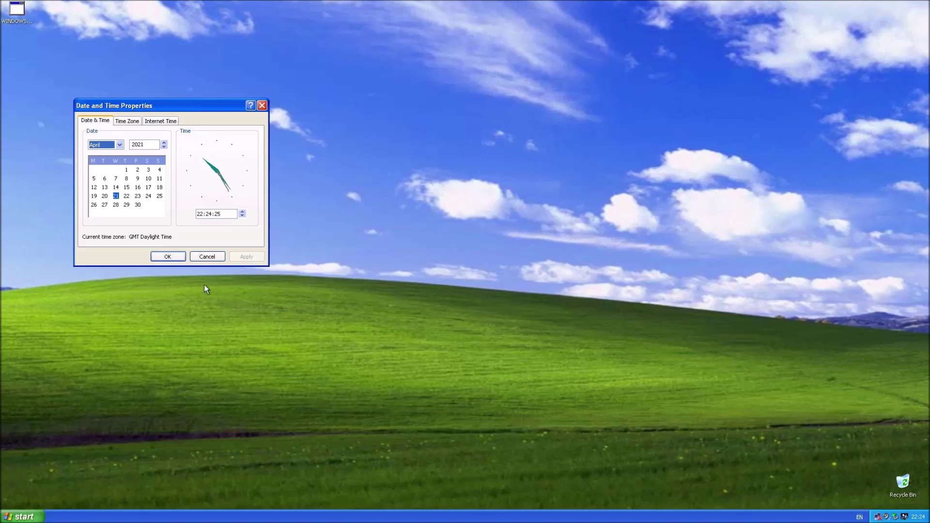
{"action": "left_click", "coordinate": [173, 258]}
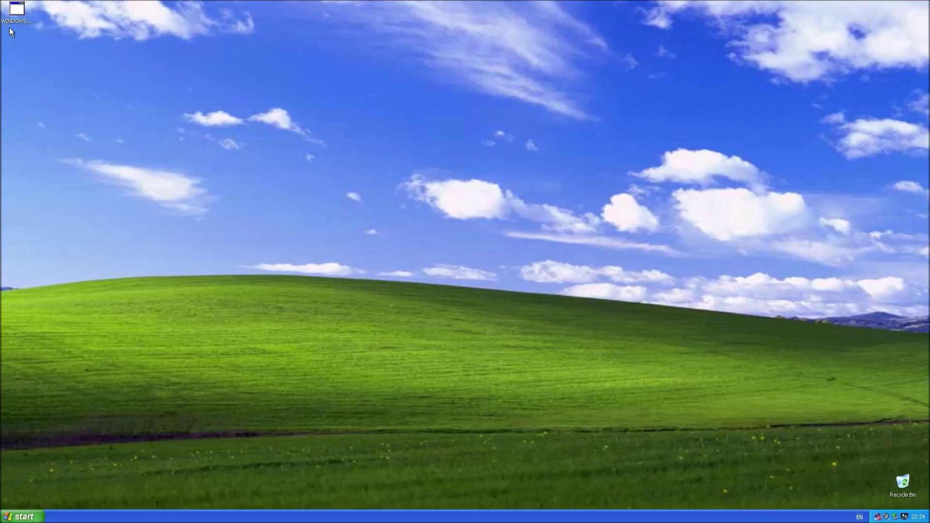
{"action": "left_click", "coordinate": [11, 13]}
{"action": "left_click_drag", "start_coordinate": [11, 13], "coordinate": [583, 269]}
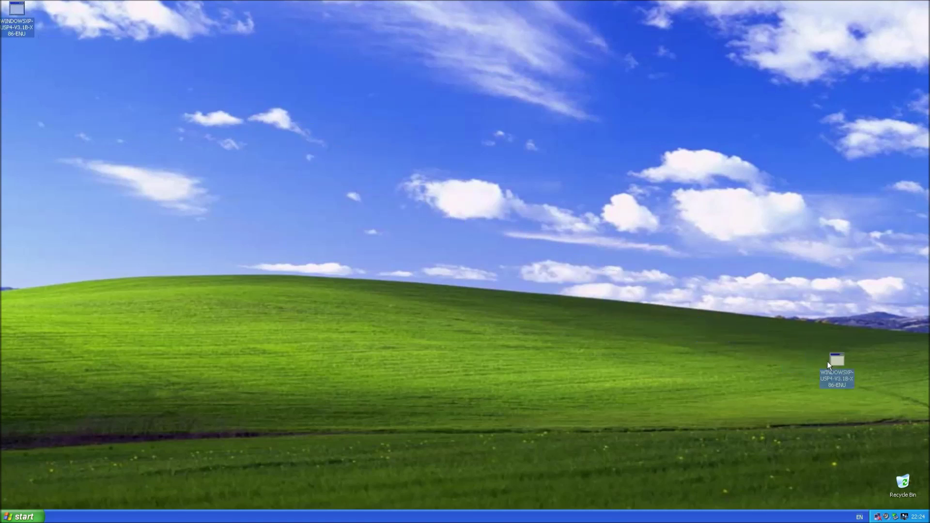